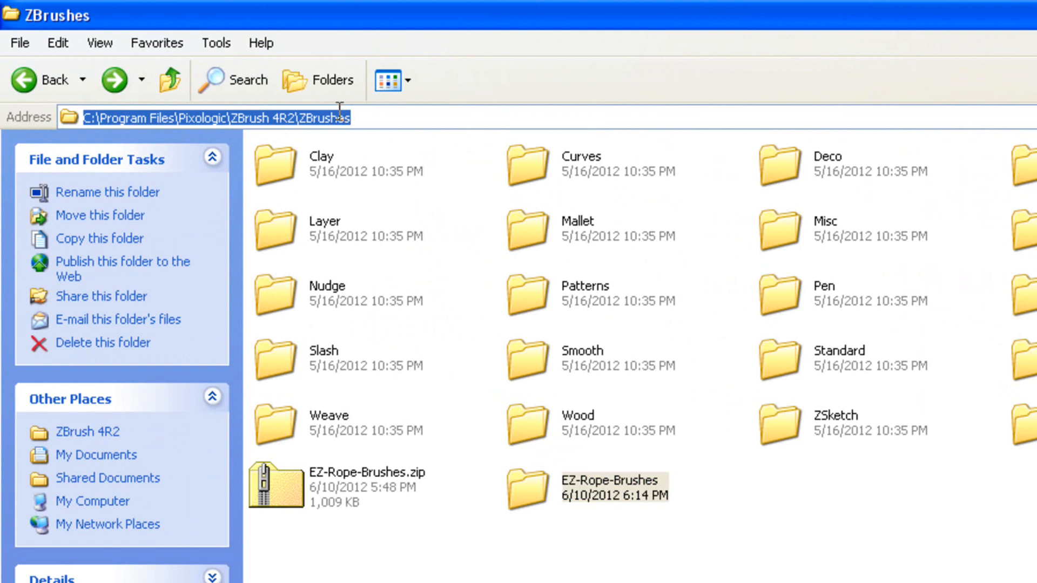
Open the EZ-Rope-Brushes folder inside ZBrushes and select the Z-Rope.zsc file
double_click(526, 485)
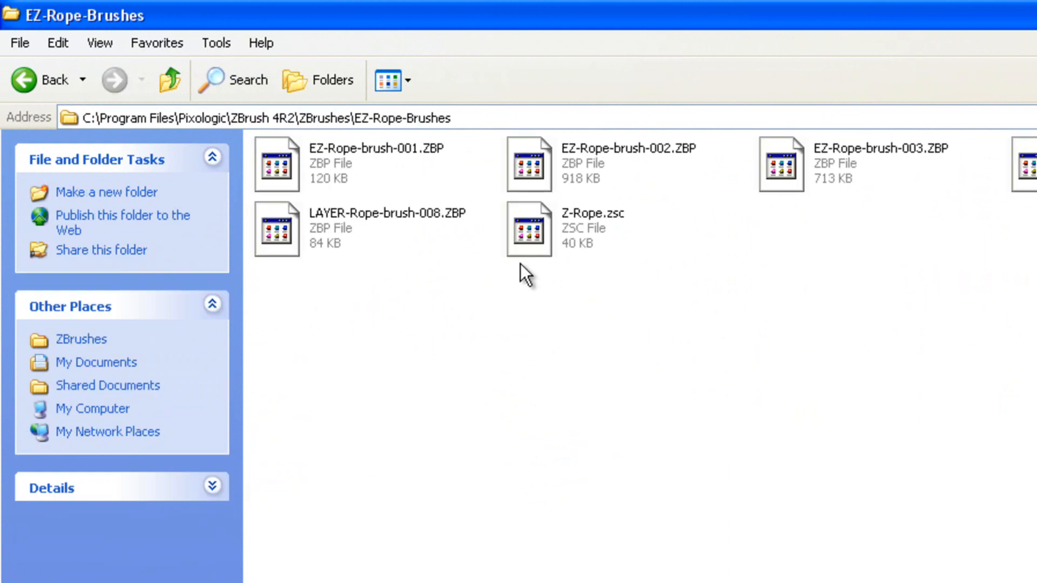
left_click(537, 224)
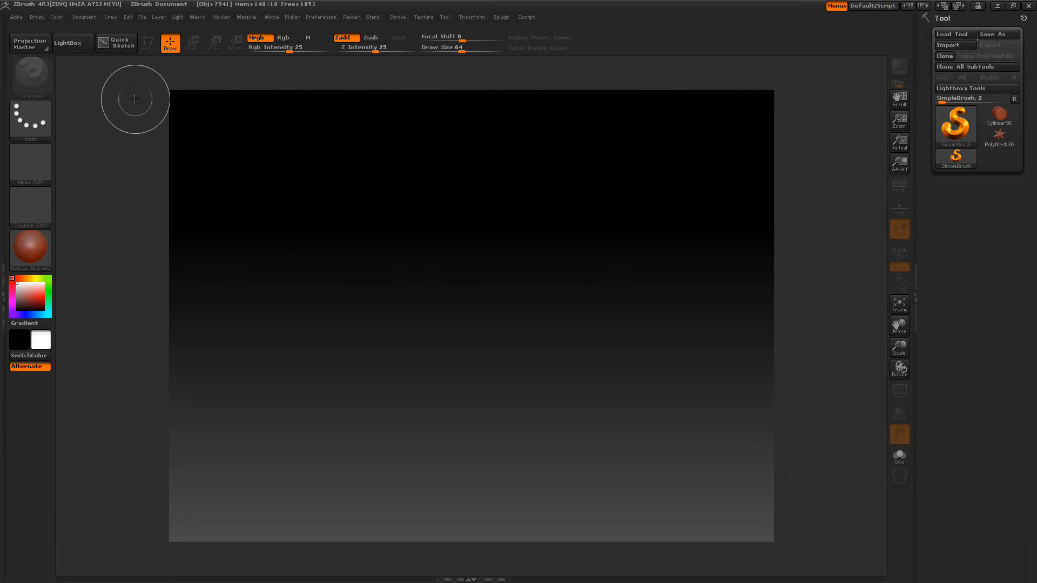
Load DemoHead.ZTL from the Lightbox Tool library, draw it on the canvas and enter Edit mode
left_click(68, 46)
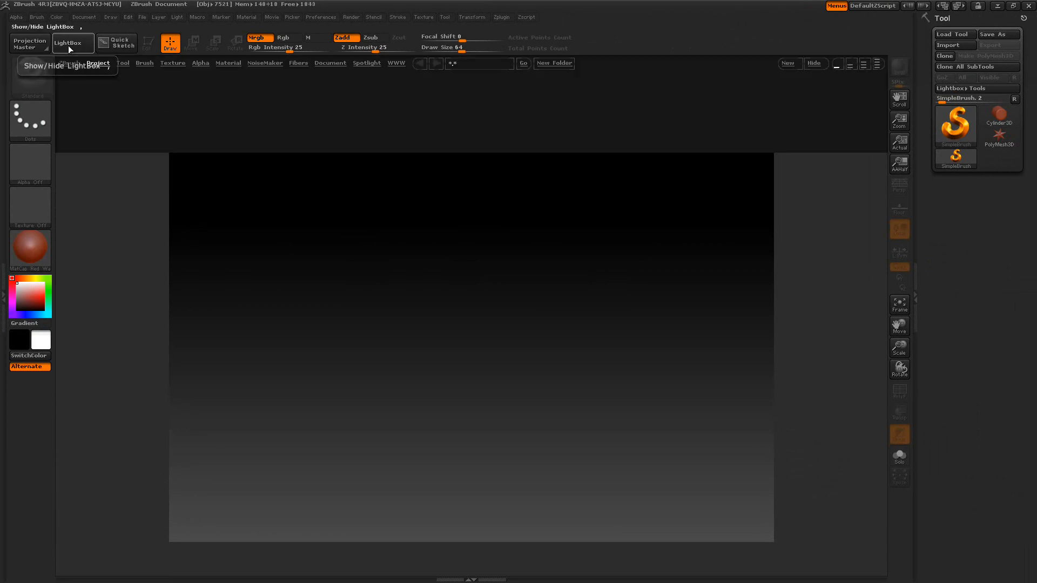
left_click(124, 63)
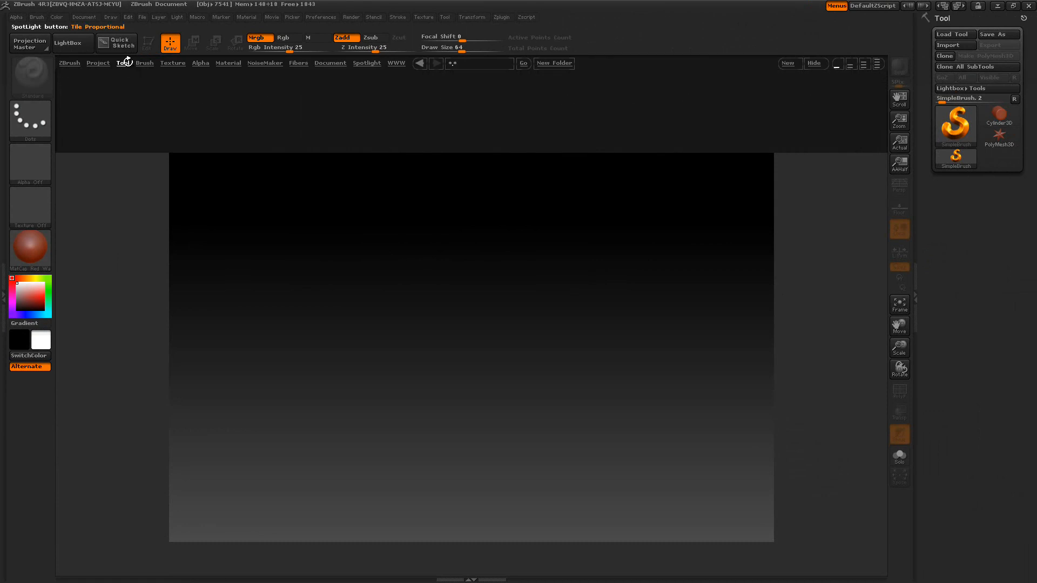
double_click(199, 93)
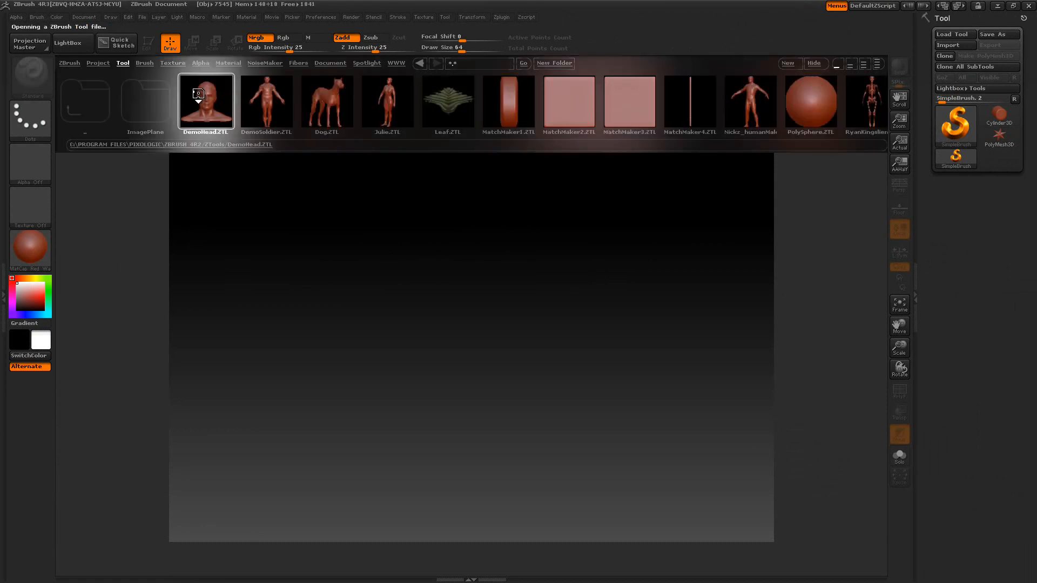
left_click(89, 43)
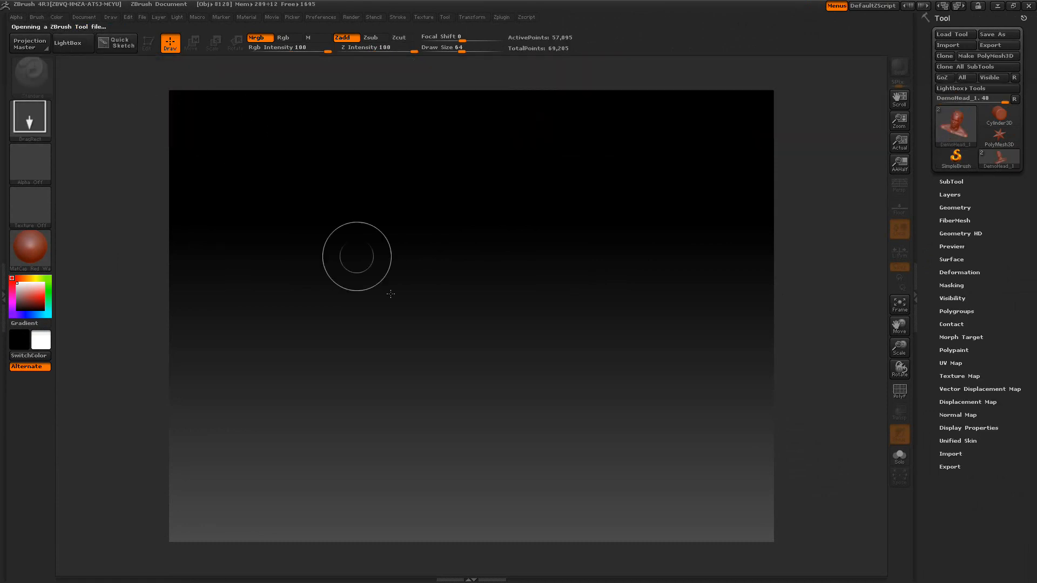
left_click_drag(454, 281, 452, 543)
left_click(148, 45)
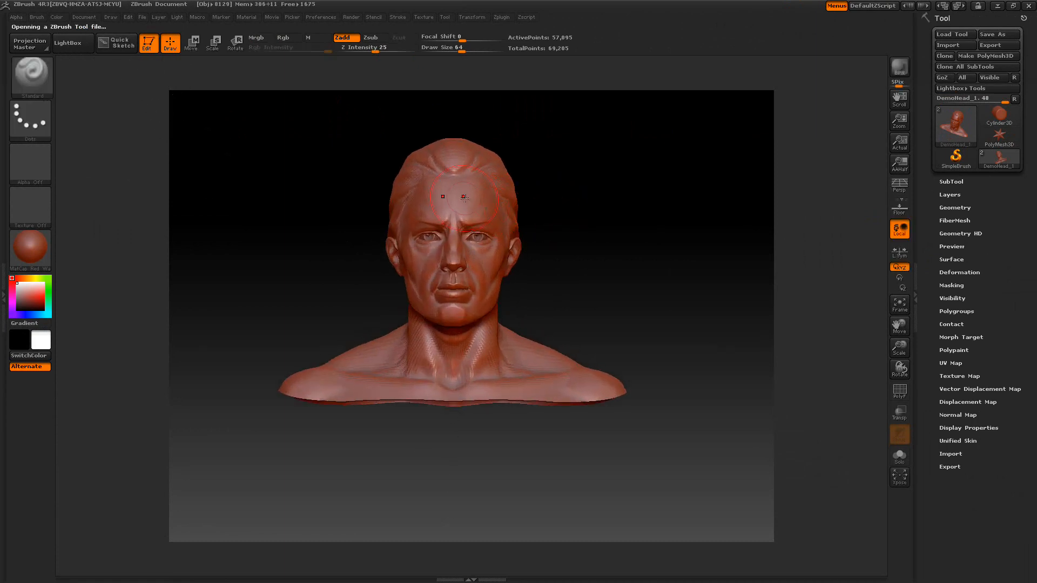
Apply the SkinShade4 material to the head
left_click(25, 253)
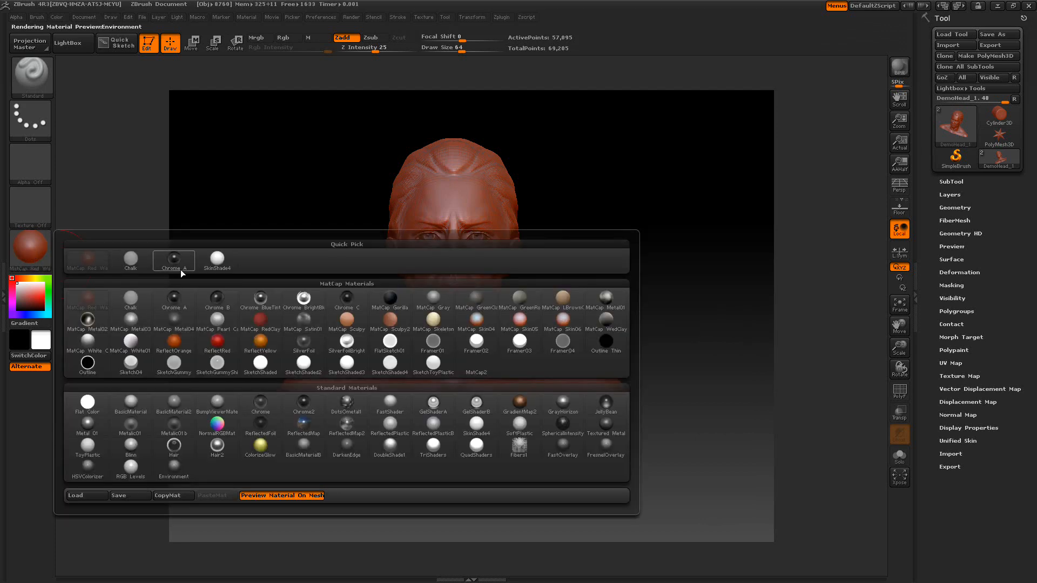
left_click(216, 260)
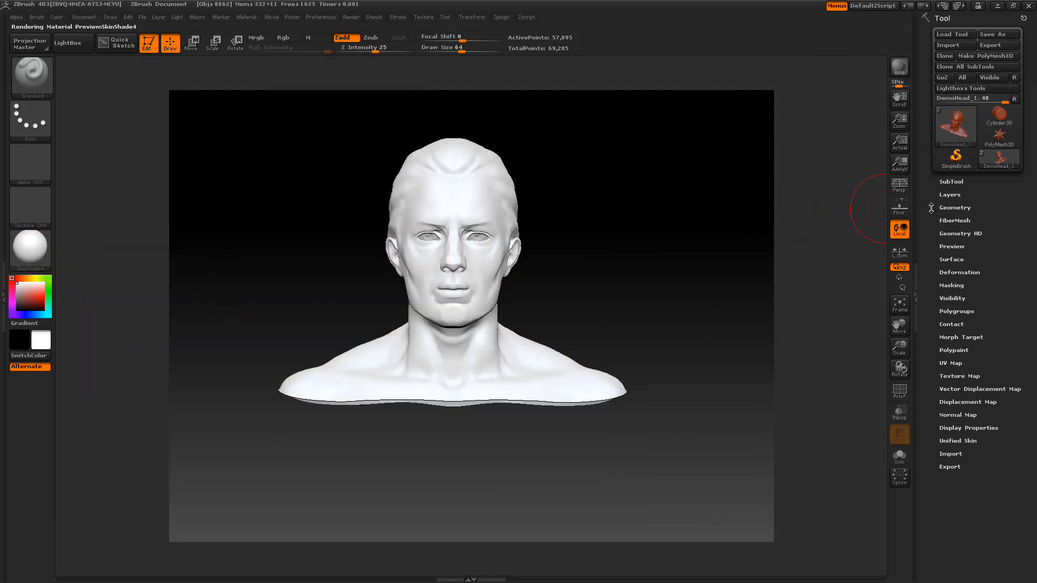
Open the Geometry settings and subdivide the head twice
left_click(944, 208)
left_click(944, 213)
left_click(945, 215)
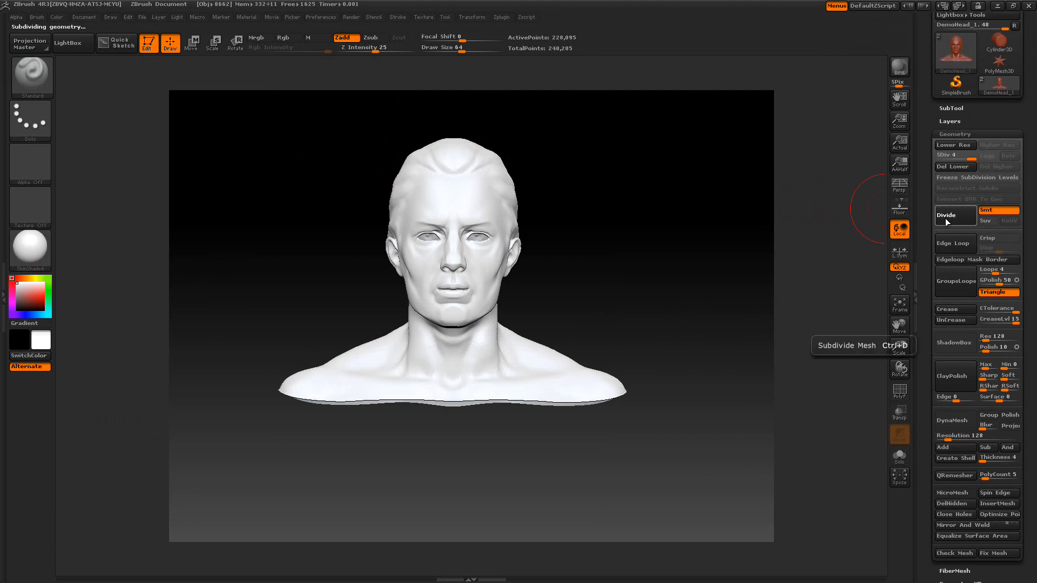
Collapse Geometry and review the head and eyes subtools in the SubTool list
left_click(955, 134)
left_click(953, 108)
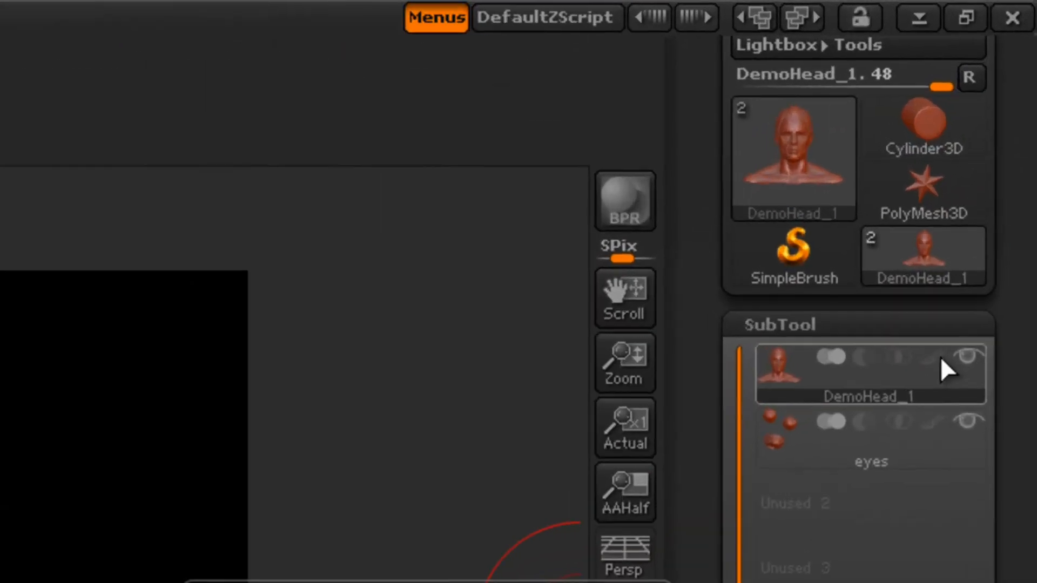
left_click(941, 359)
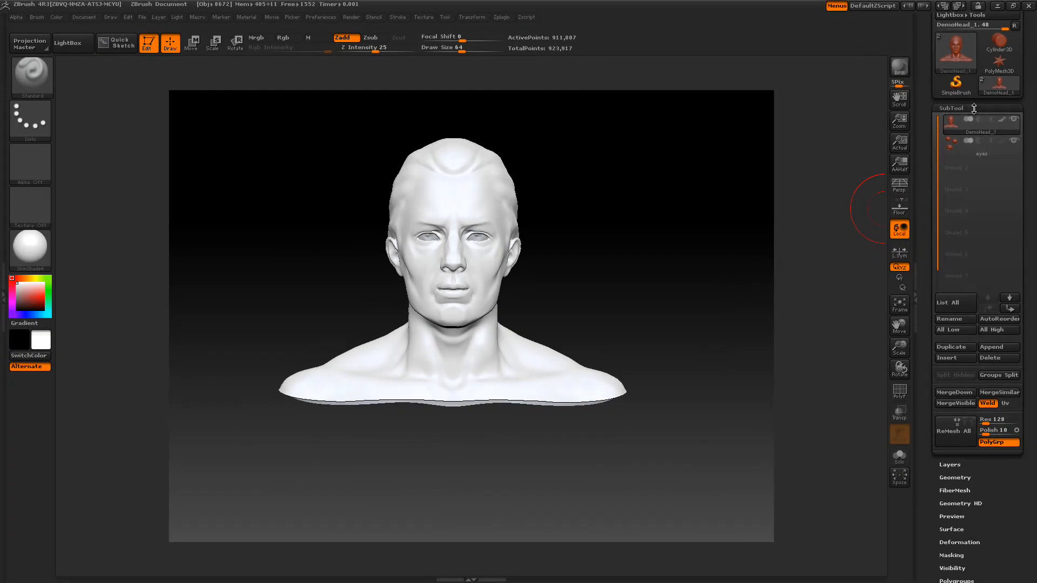
left_click(839, 320)
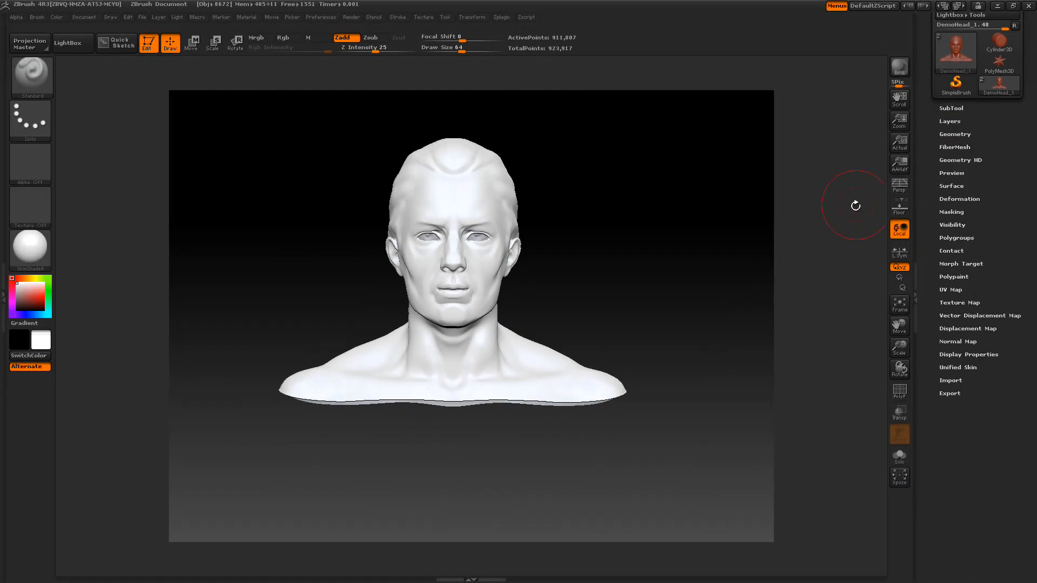
Frame the head and expand the Morph Target settings
key("f")
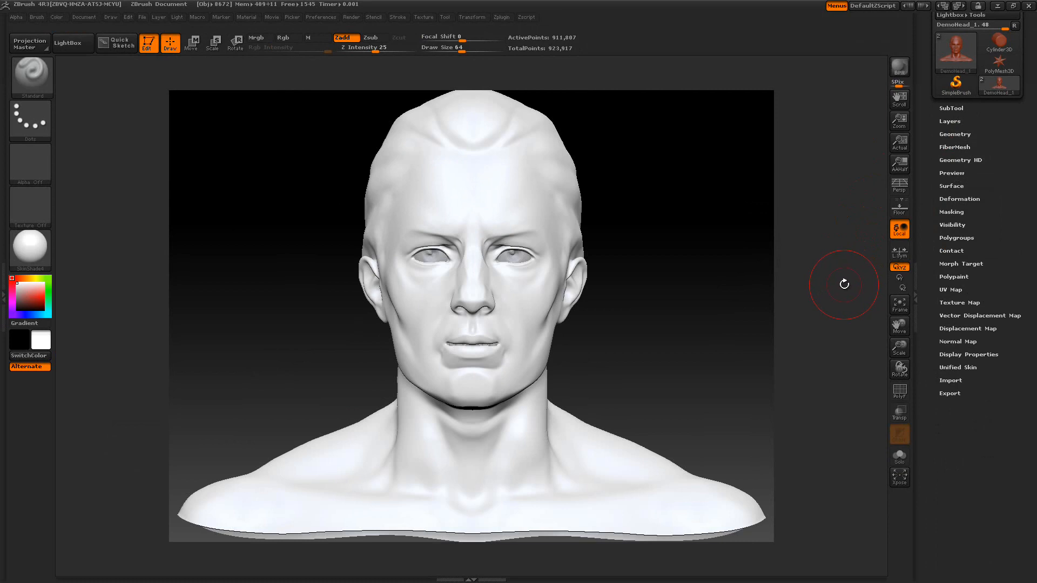
left_click(960, 264)
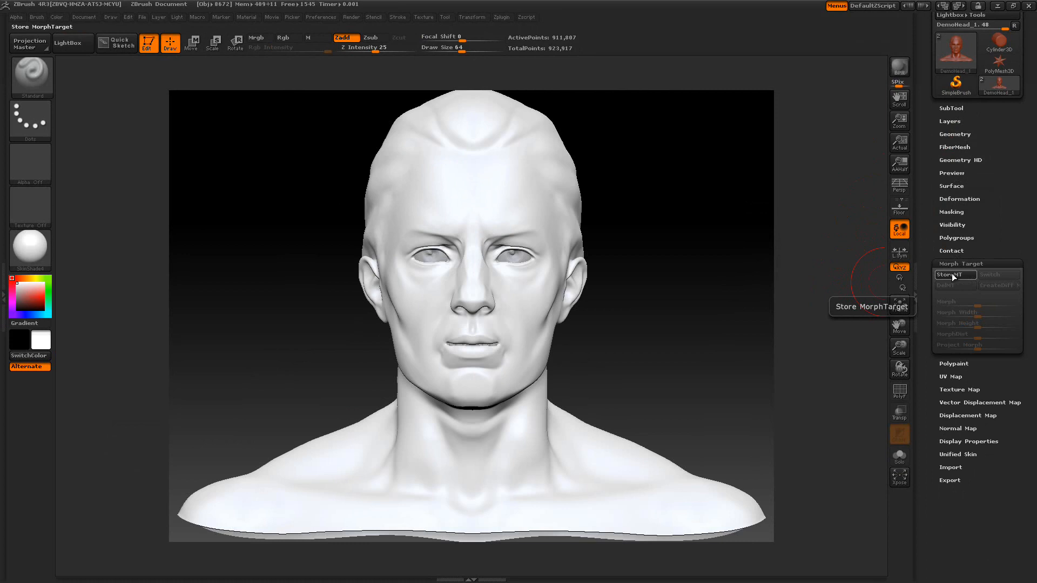
Open the Lightbox Brush library, then store a morph target of the head
left_click(71, 44)
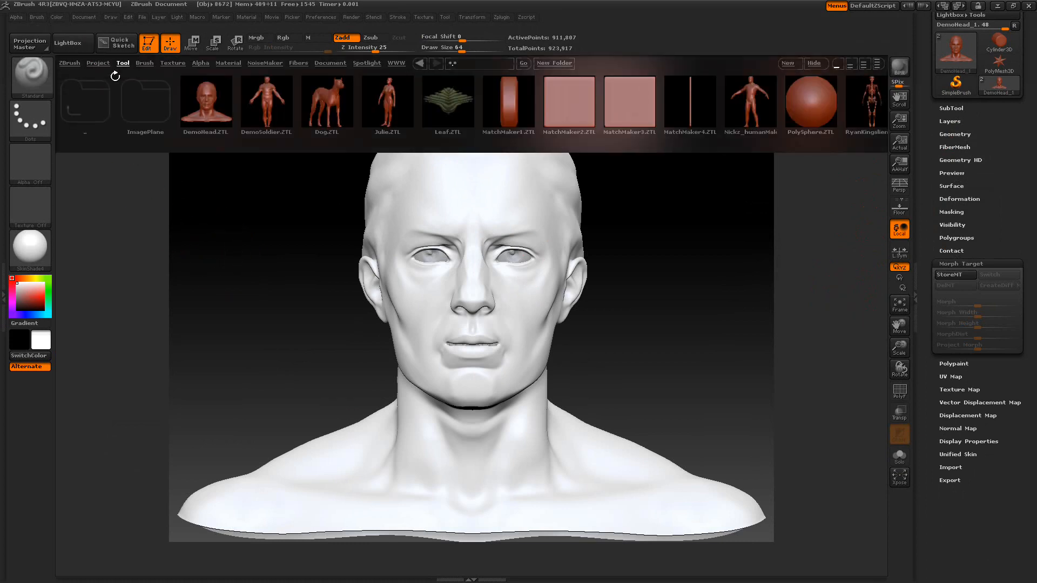
left_click(144, 64)
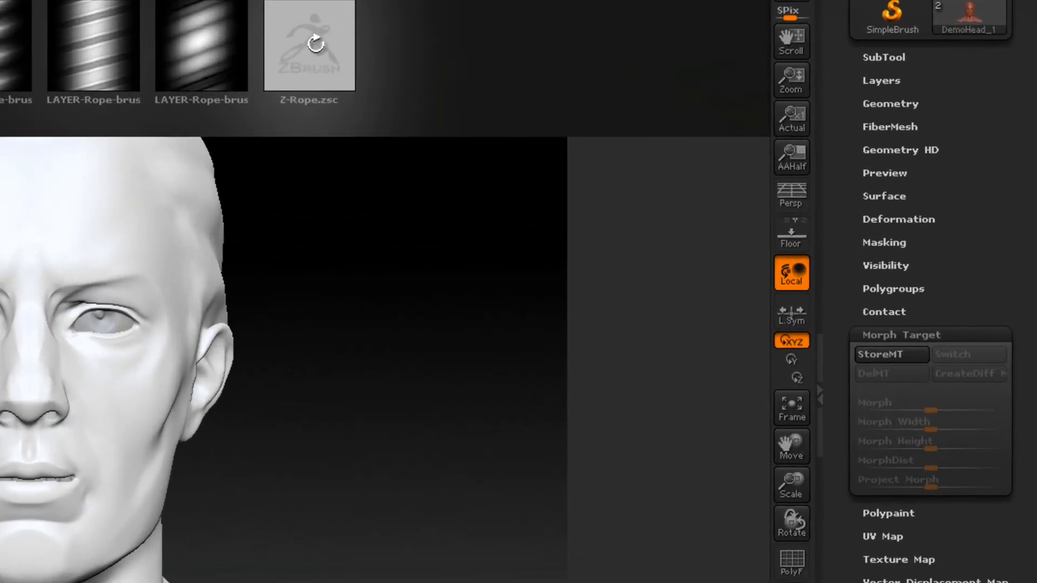
left_click(907, 354)
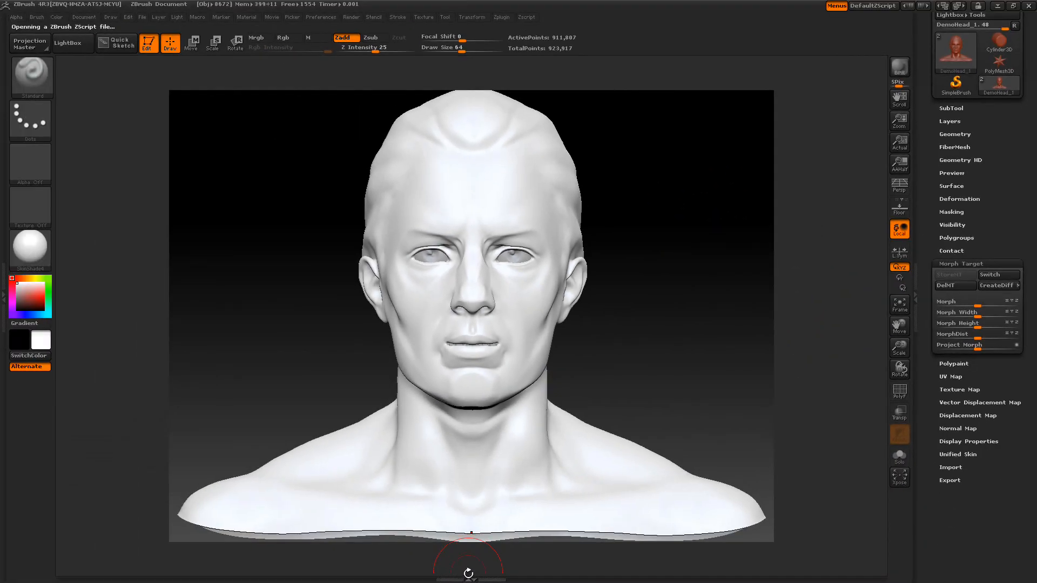
Open the bottom tray and resize it to show the Store, Replay All and Replay Last controls
left_click(467, 579)
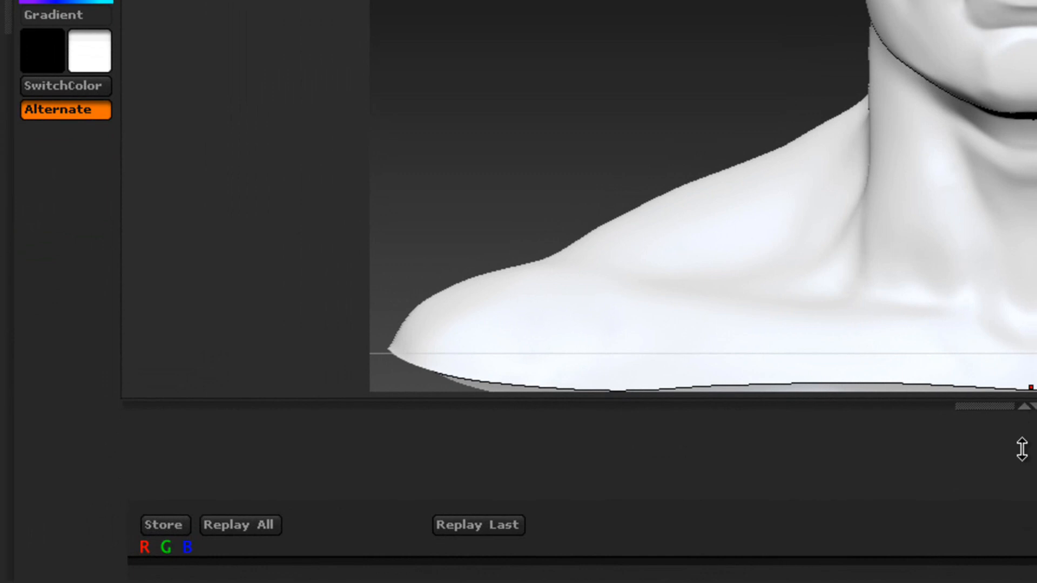
left_click_drag(1021, 457, 1020, 391)
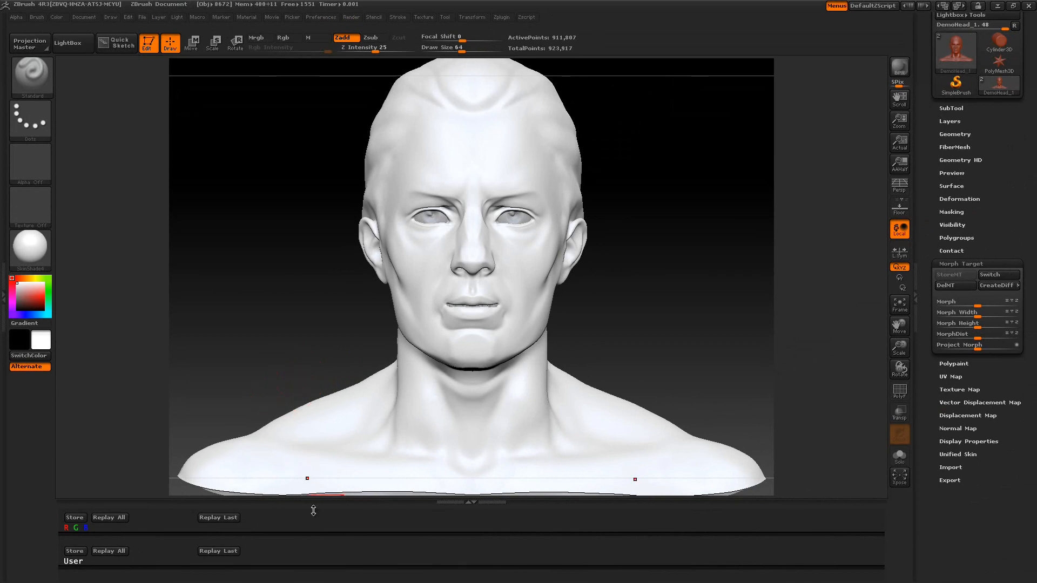
left_click_drag(317, 540, 314, 572)
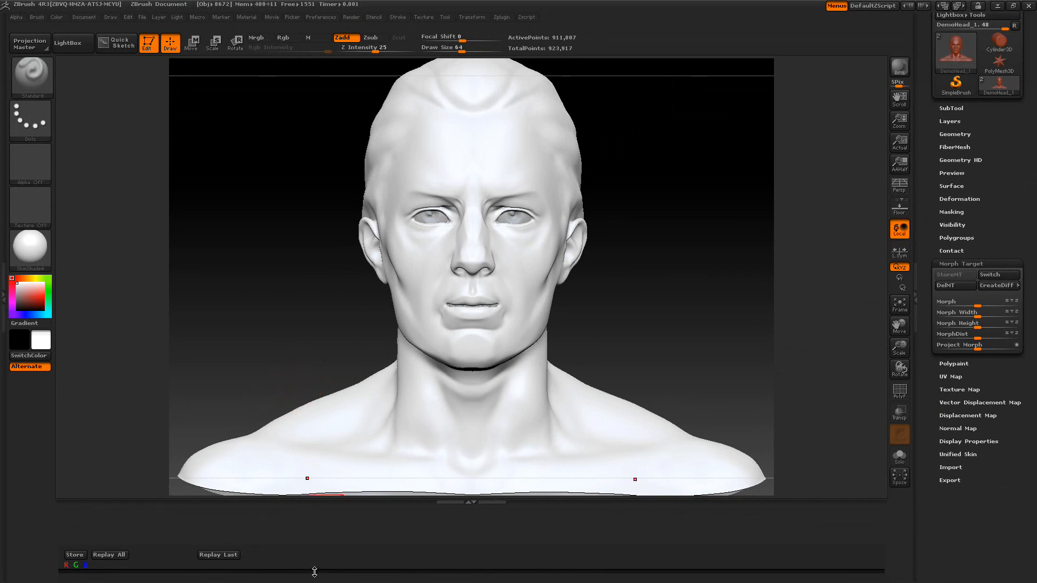
Load an EZ-Rope brush from the Lightbox Brush library and set Draw Size to 50
left_click(76, 49)
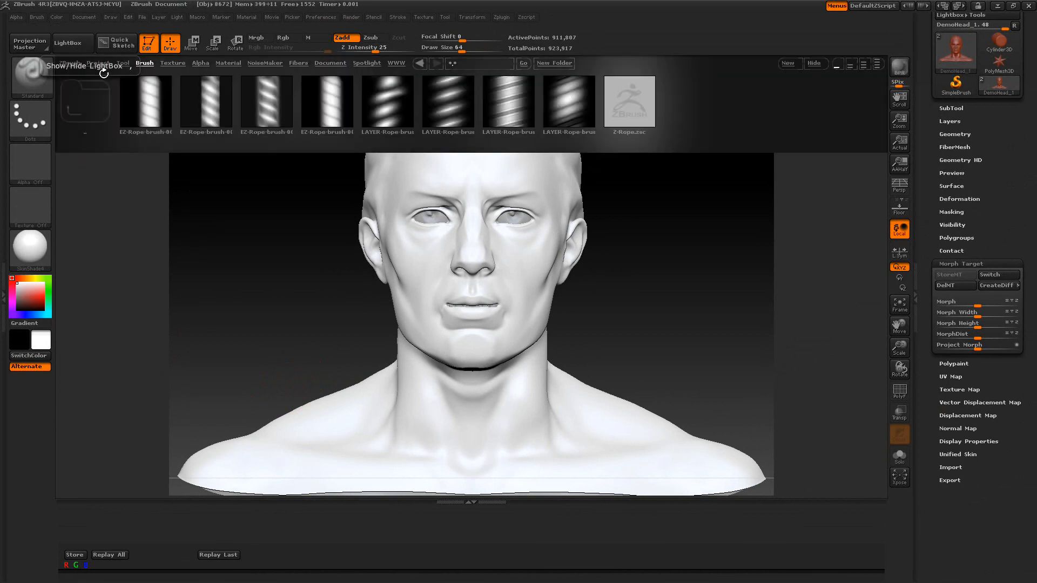
double_click(217, 99)
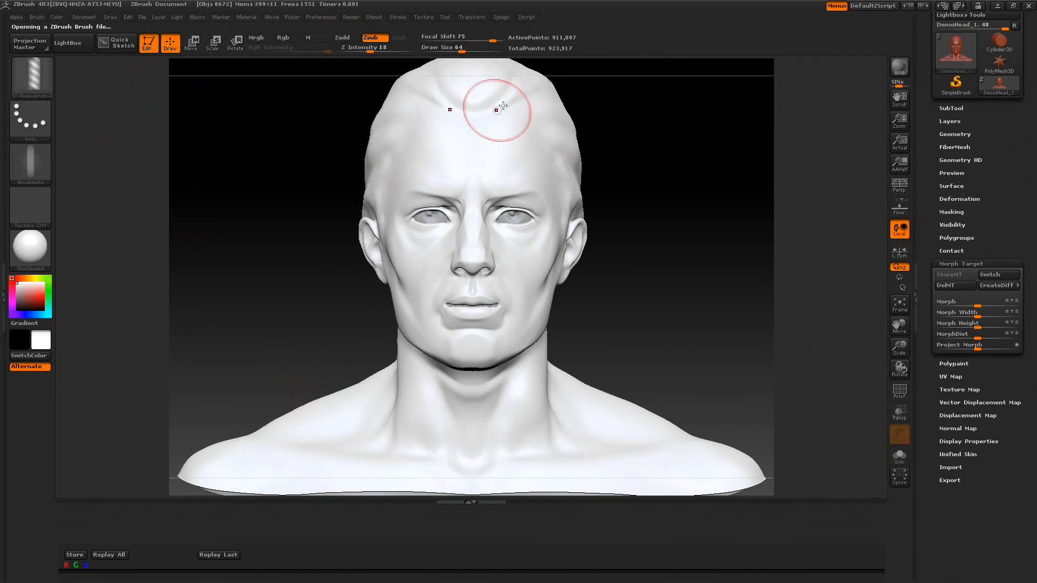
left_click_drag(477, 49, 458, 48)
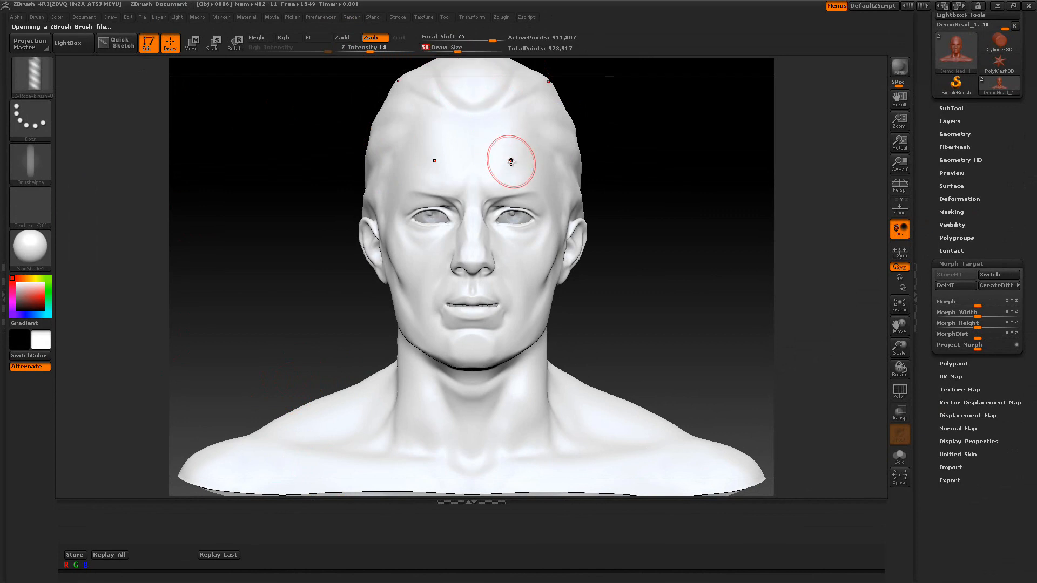
Sculpt rope strokes from the forehead down the side of the face to the chin
left_click_drag(646, 231, 486, 205)
mouse_move(376, 177)
left_mouse_down()
mouse_move(449, 171)
mouse_move(475, 190)
mouse_move(480, 235)
mouse_move(470, 256)
left_mouse_up()
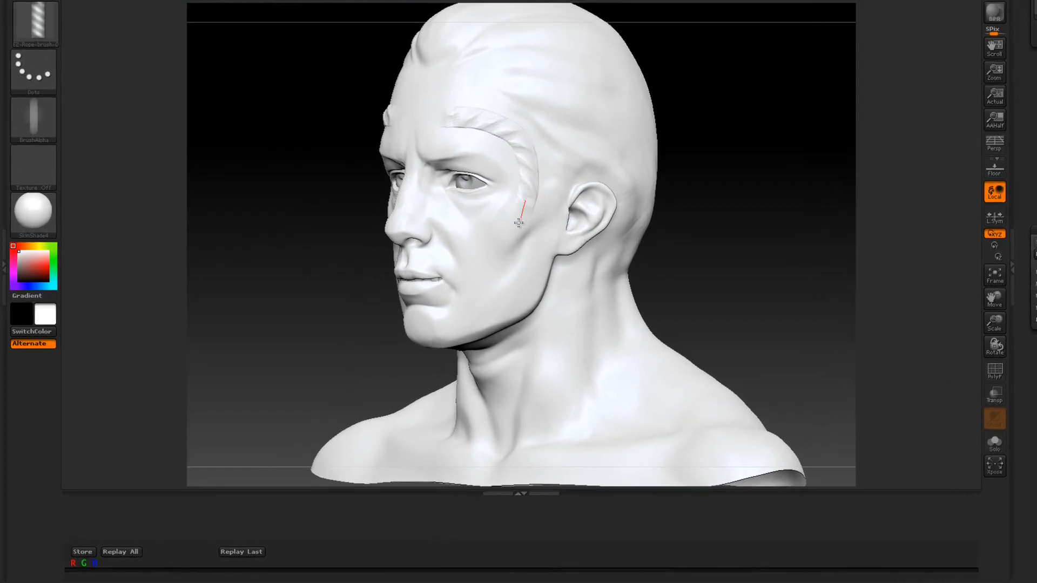
left_click_drag(518, 223, 448, 300)
left_click_drag(520, 255, 481, 254)
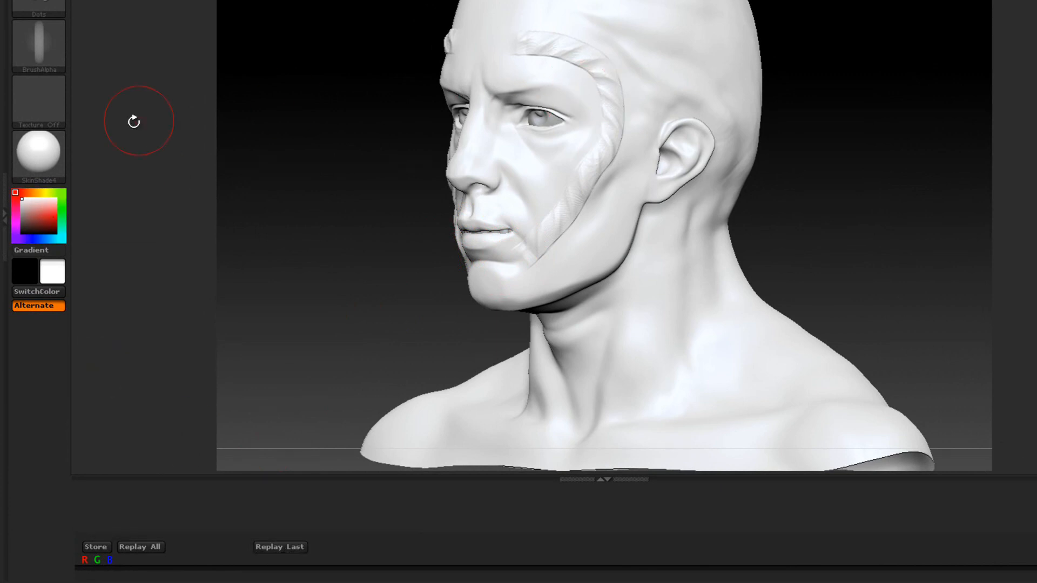
Pick green as the color and replay the last strokes to paint them green
left_click(60, 209)
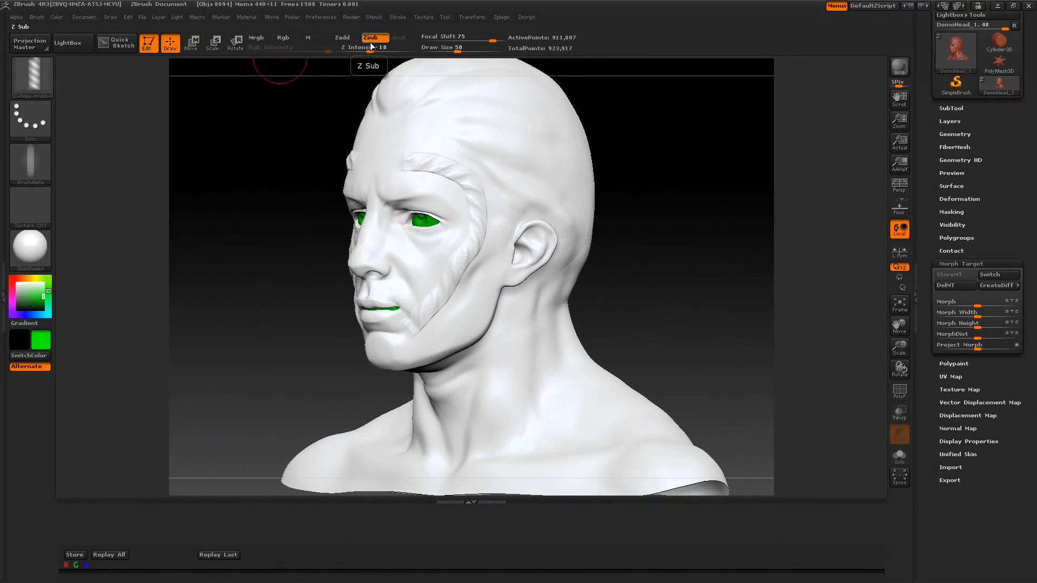
left_click(226, 556)
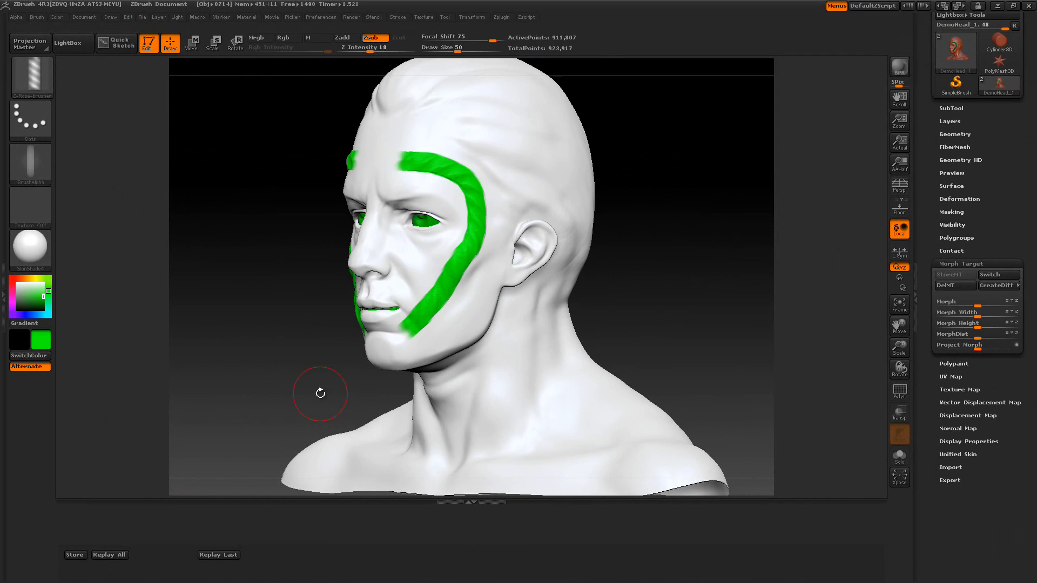
Pick red, set Draw Size to 30, and replay the last strokes to paint them red
left_click(13, 282)
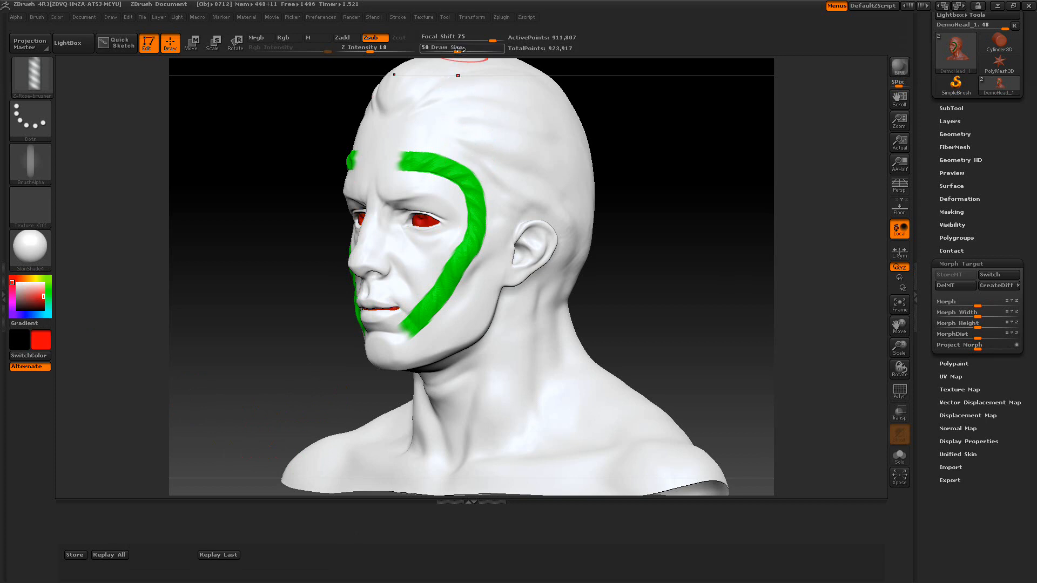
left_click_drag(457, 48, 450, 49)
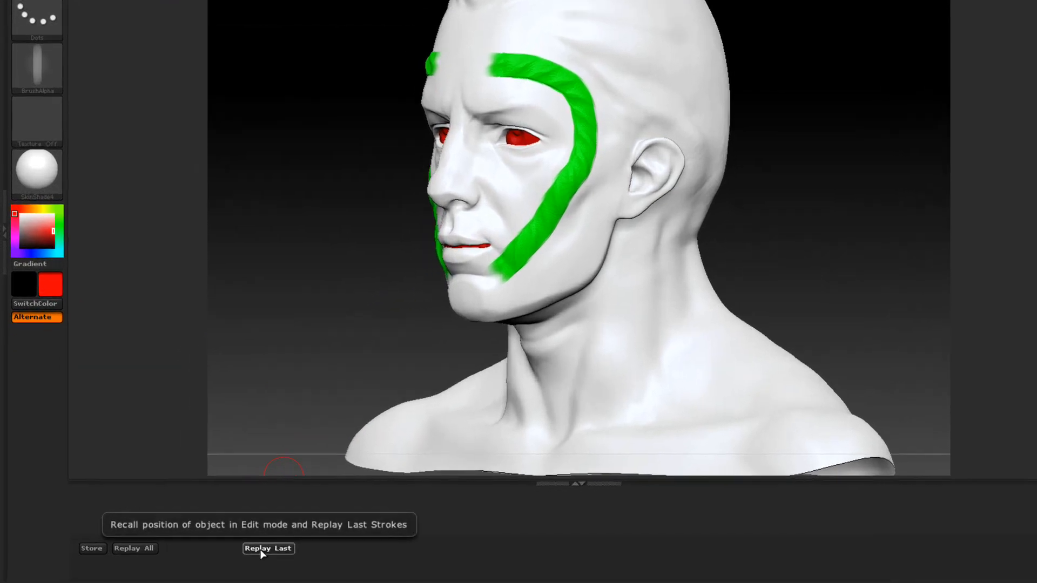
left_click(260, 548)
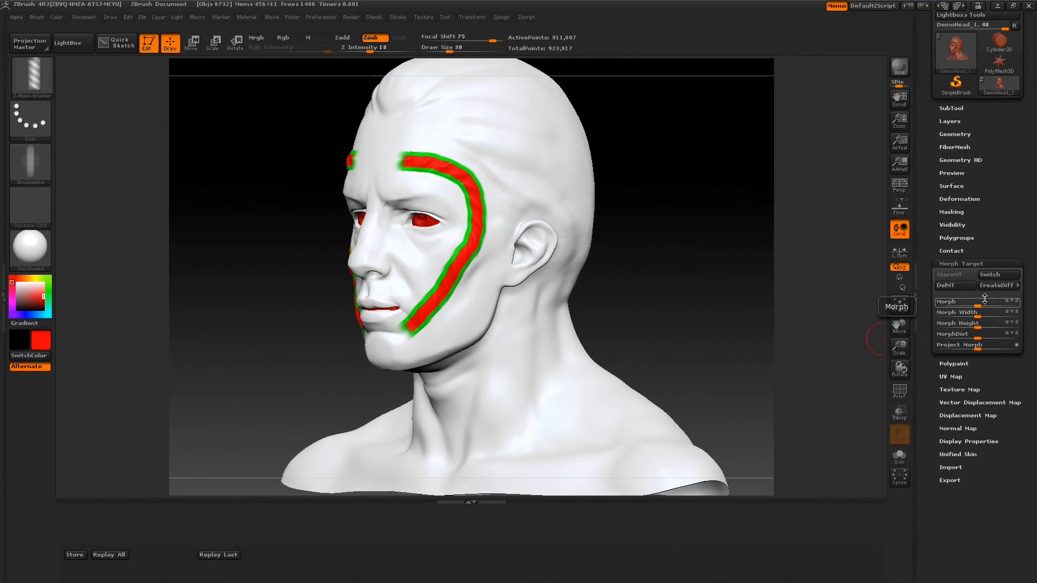
Toggle the morph target Switch to compare the stored and sculpted head
left_click(991, 277)
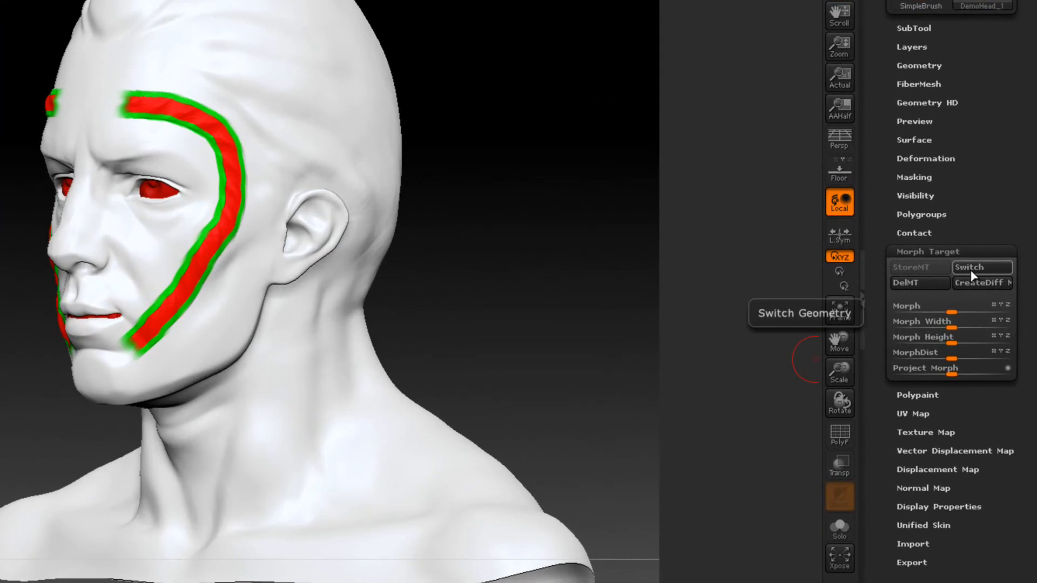
left_click(972, 274)
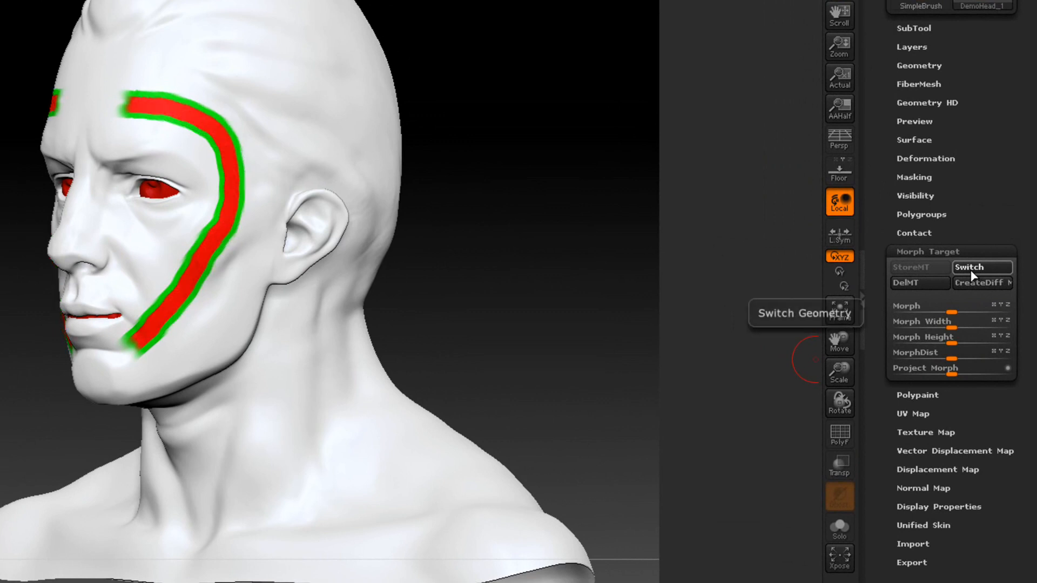
left_click(971, 274)
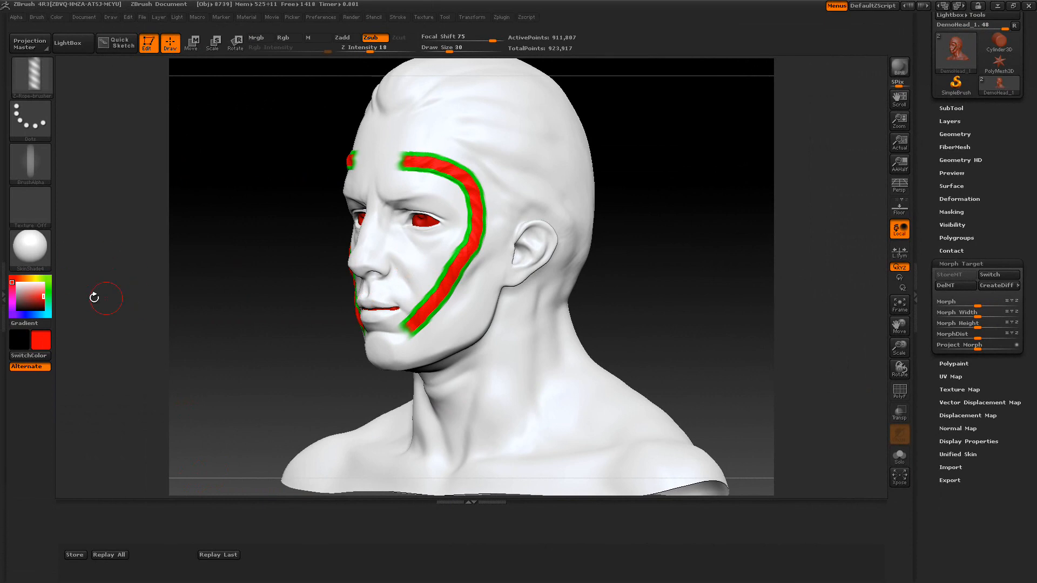
Pick white from the head's surface and replay the last strokes to paint them white
left_click(28, 294)
left_click(17, 282)
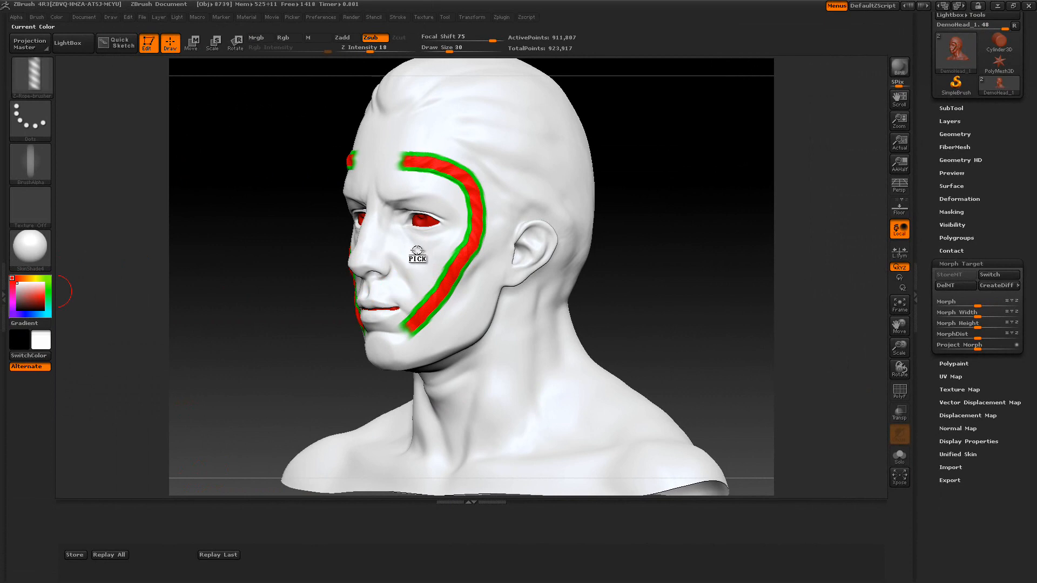
left_click_drag(417, 250, 417, 250)
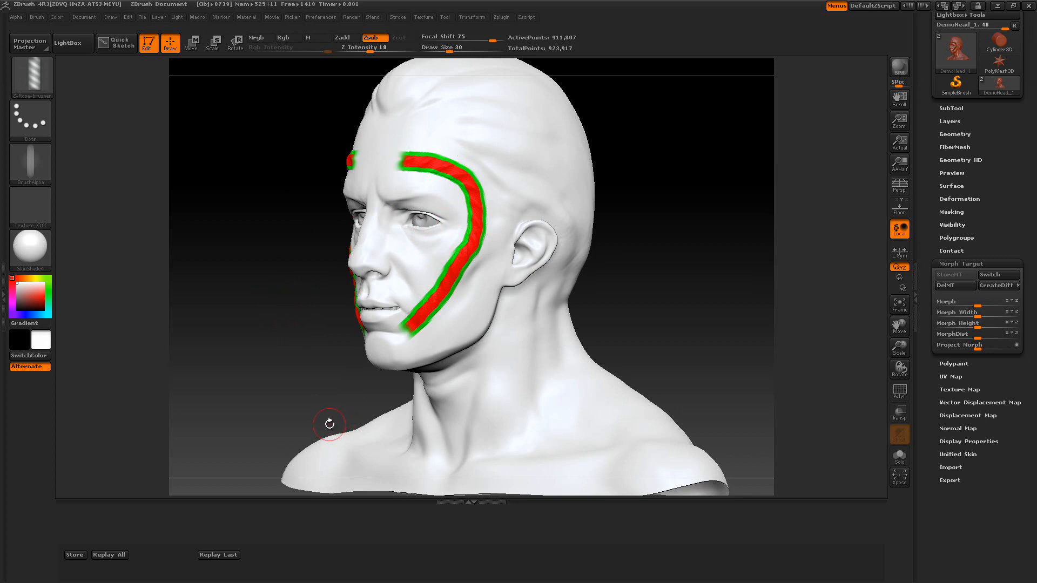
left_click(221, 556)
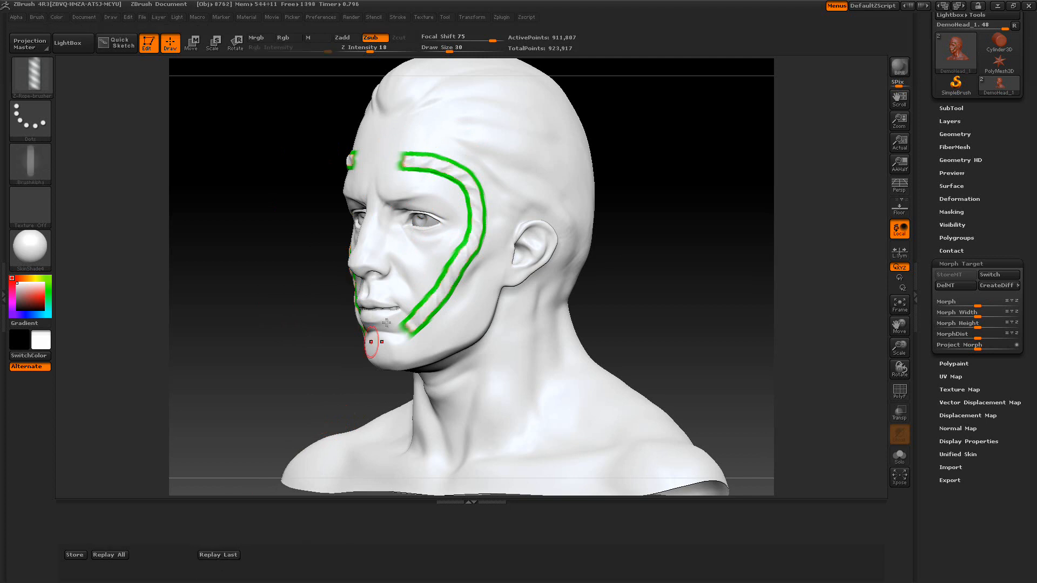
Replay the last strokes in white at Draw Size 61 and again at Draw Size 78 to cover the remaining color
left_click_drag(449, 49, 463, 48)
left_click(229, 556)
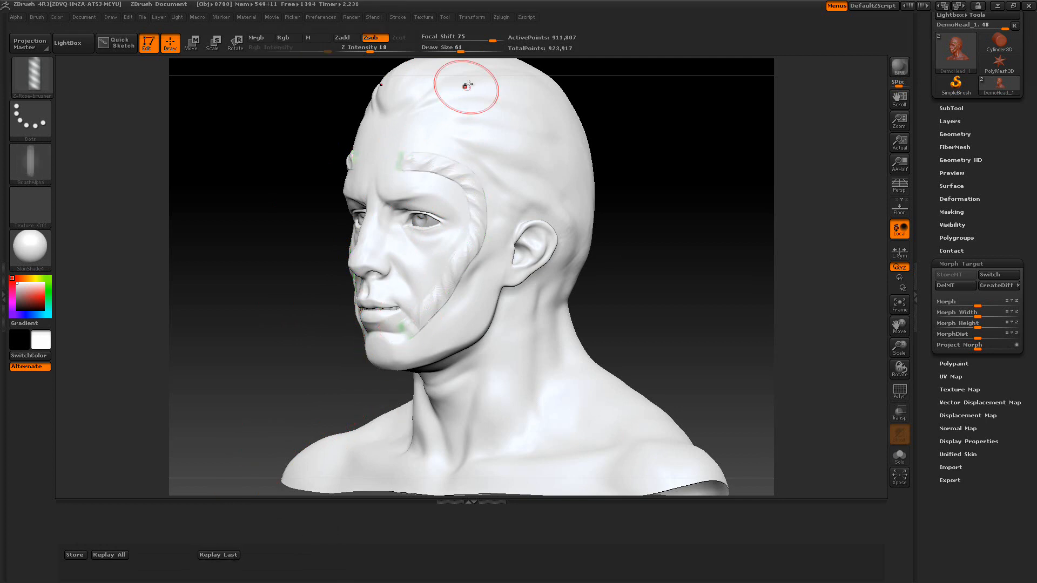
left_click_drag(461, 48, 467, 48)
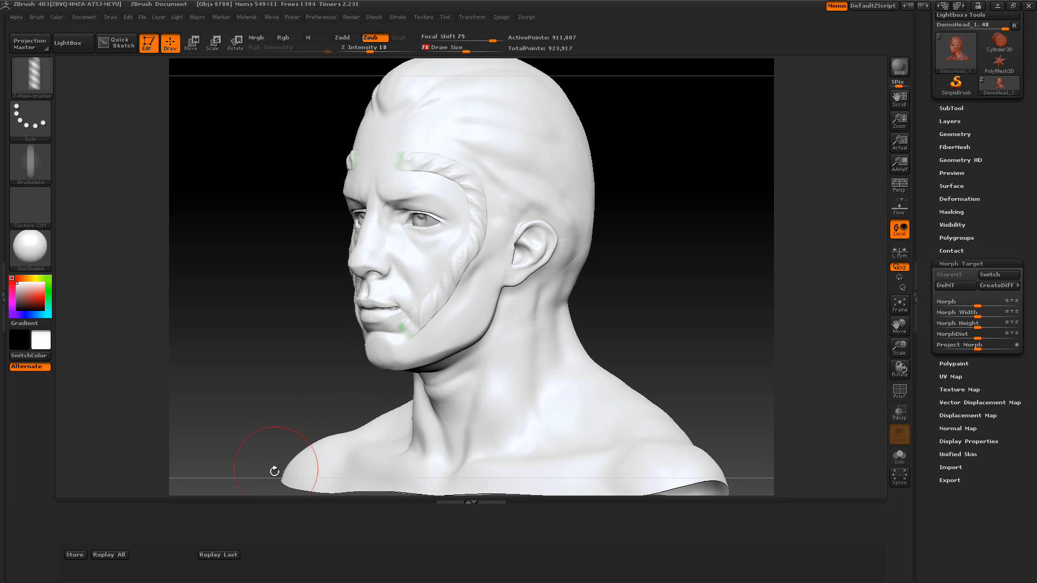
left_click(234, 555)
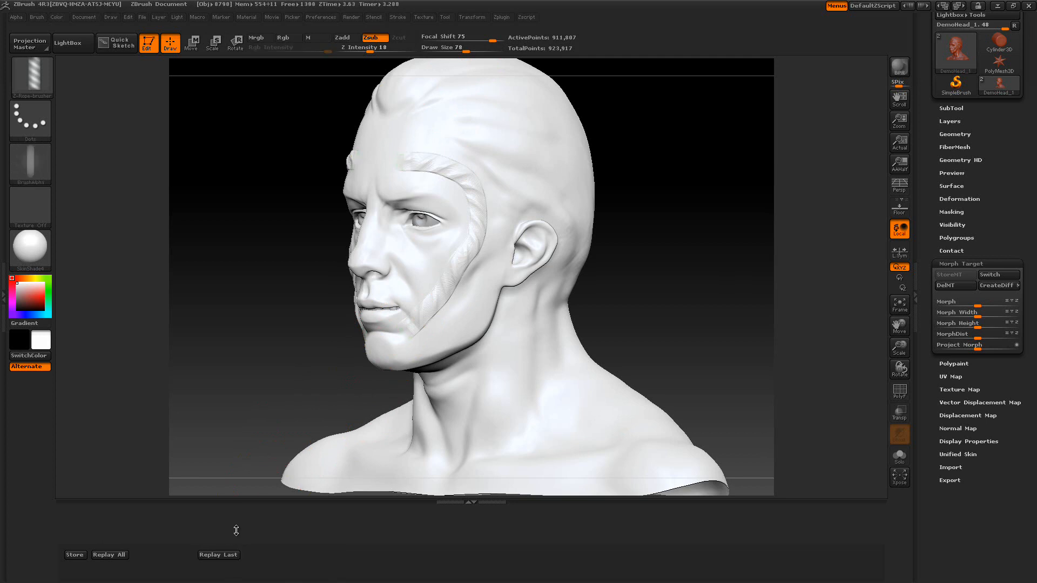
Toggle the morph target Switch, then delete the morph target and store a new one from the clean head
left_click(984, 276)
left_click(984, 275)
left_click(999, 274)
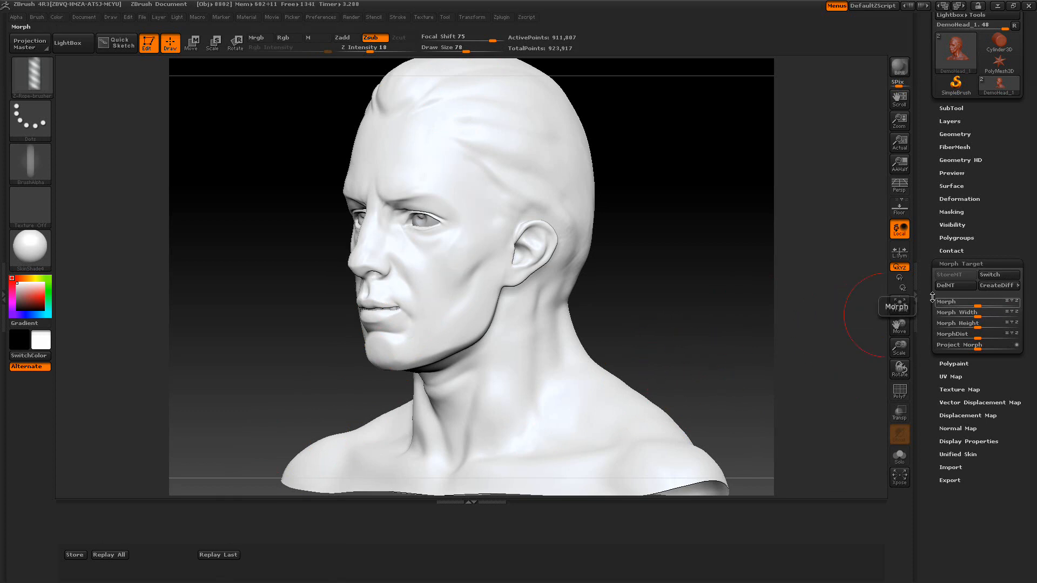
left_click(947, 286)
left_click(951, 275)
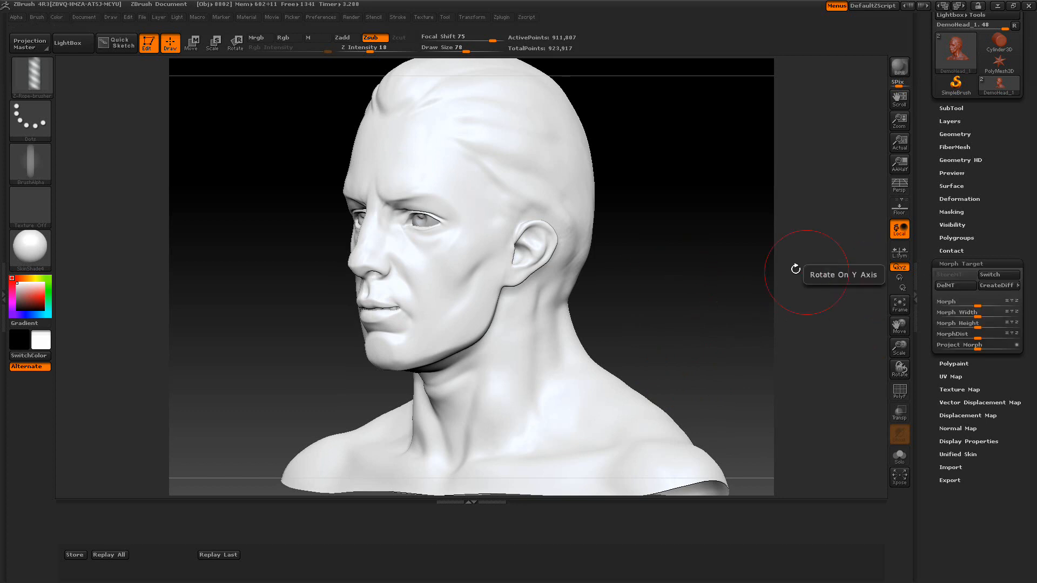
Set Draw Size to 58, turn the head to a three-quarter view and store the object's position
key("space")
left_click_drag(716, 242, 706, 244)
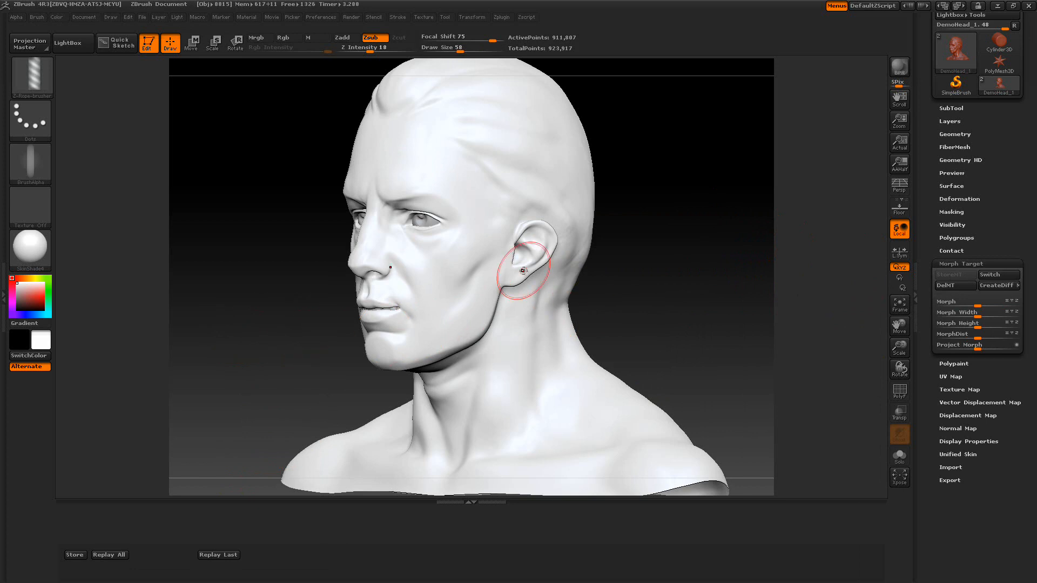
left_click_drag(202, 394, 266, 386)
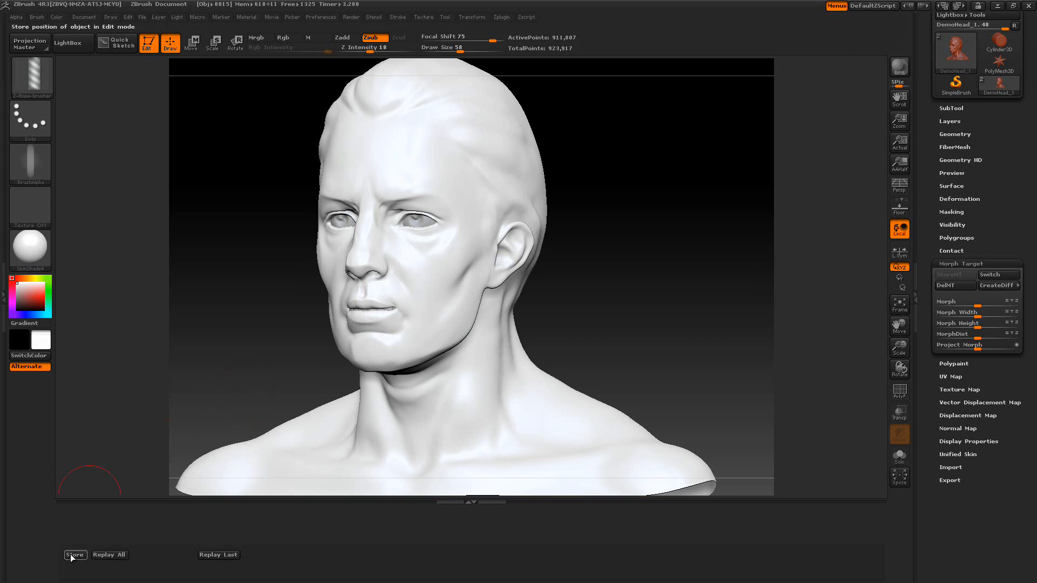
left_click_drag(665, 303, 649, 309)
left_click(80, 557)
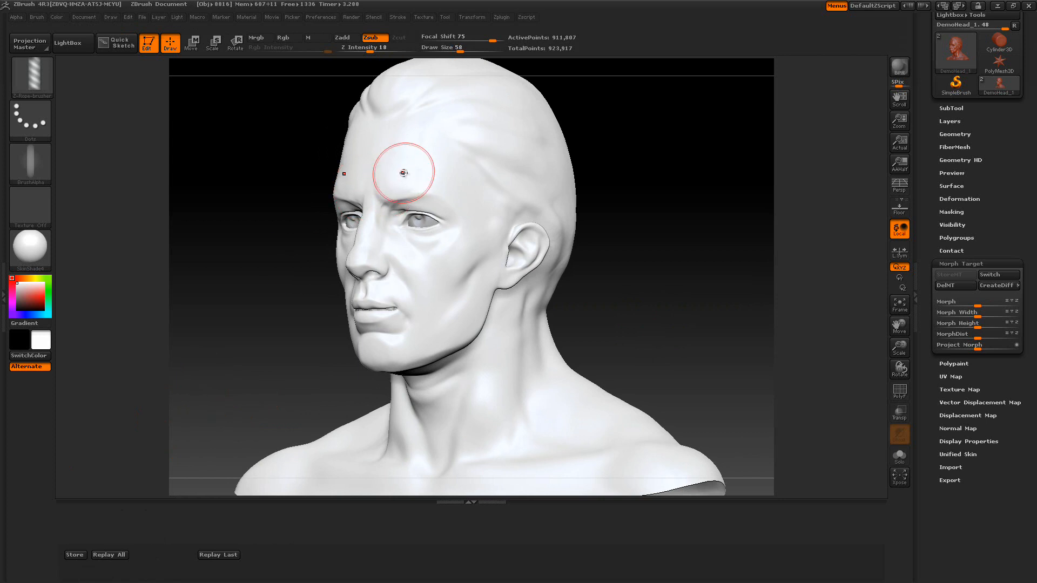
Sculpt rope strokes from the temple down to the jaw and across the side and back of the head
mouse_move(409, 168)
left_mouse_down()
mouse_move(457, 181)
mouse_move(475, 233)
mouse_move(432, 334)
mouse_move(410, 357)
mouse_move(396, 349)
left_mouse_up()
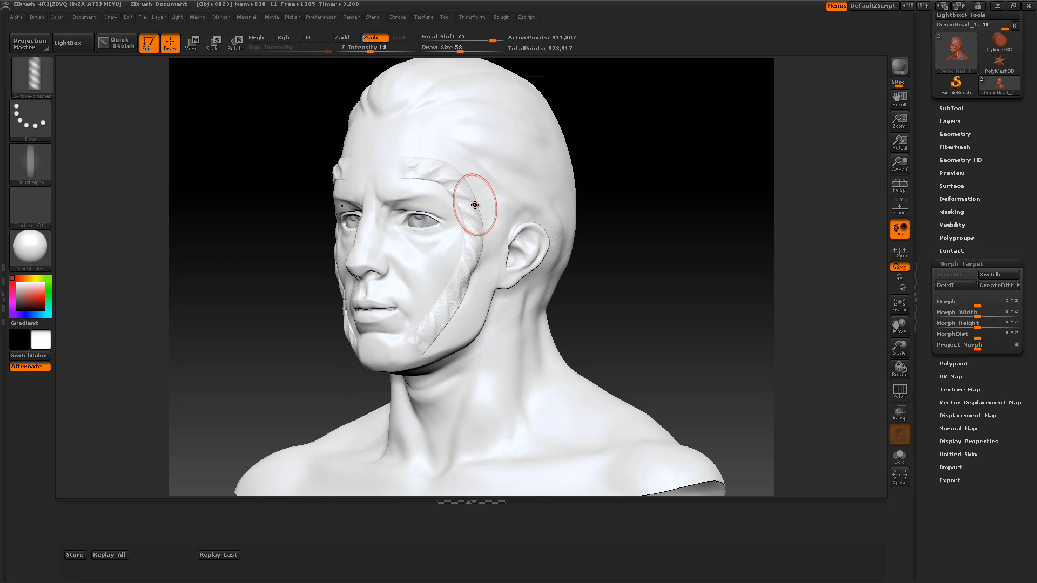
mouse_move(685, 292)
left_mouse_down()
mouse_move(647, 293)
mouse_move(590, 245)
left_mouse_up()
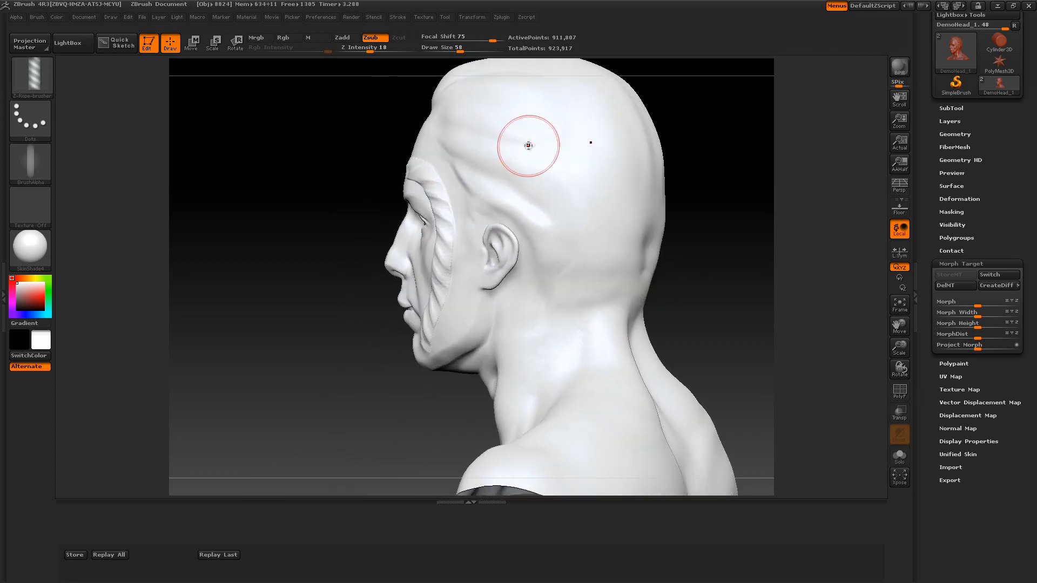
mouse_move(498, 116)
left_mouse_down()
mouse_move(557, 179)
mouse_move(572, 337)
left_mouse_up()
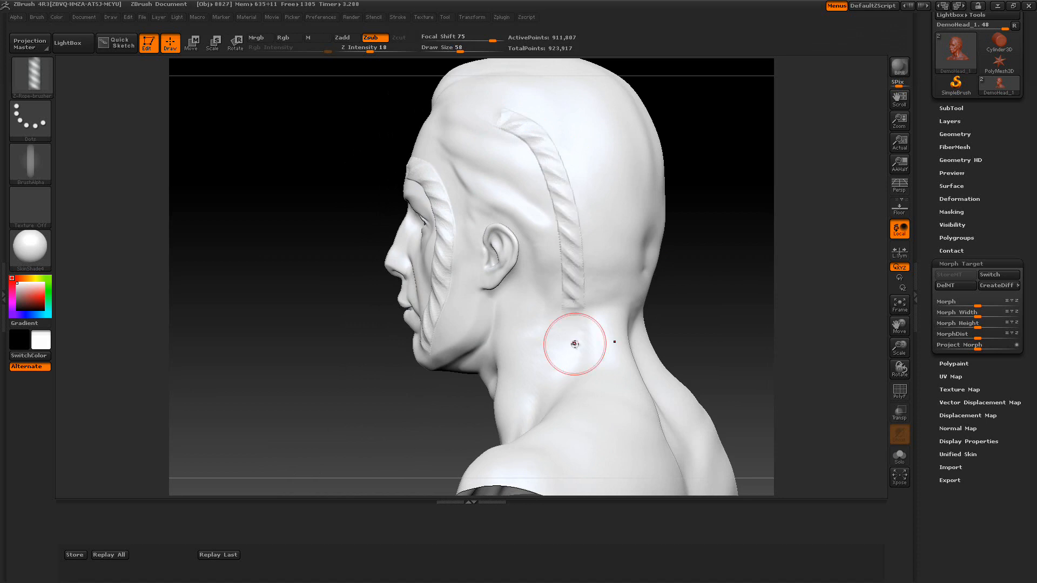
left_click_drag(734, 251, 703, 249)
mouse_move(581, 121)
left_mouse_down()
mouse_move(597, 161)
mouse_move(597, 308)
left_mouse_up()
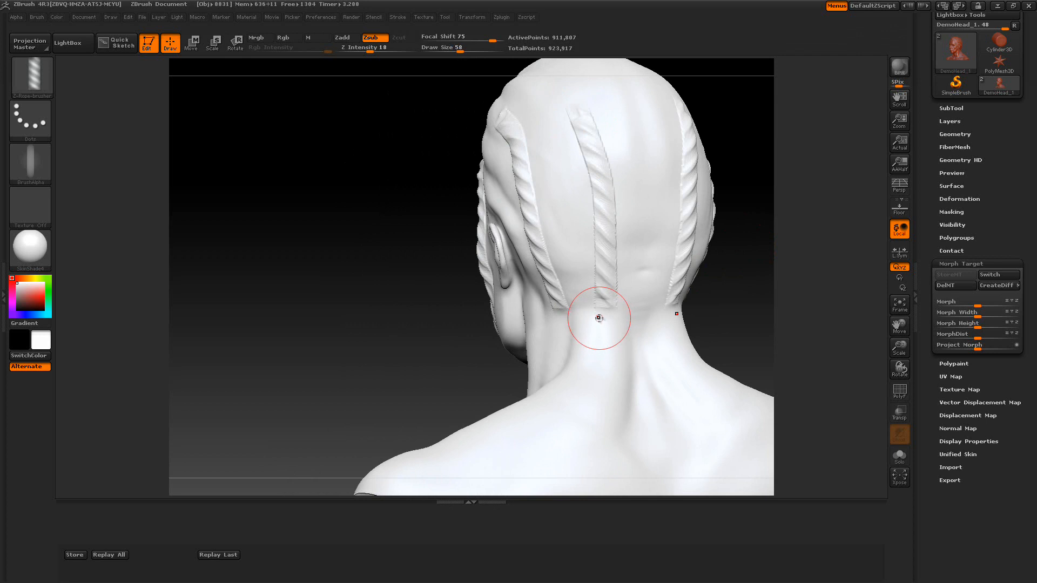
Pick a dark red color and replay all strokes to paint the ropes red
left_click(37, 294)
left_click(28, 294)
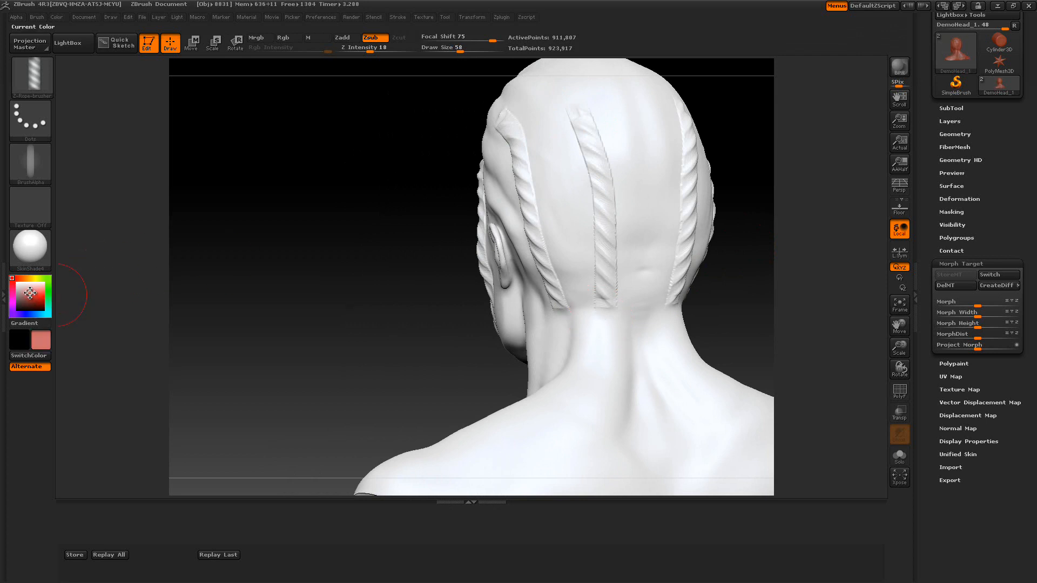
left_click(38, 301)
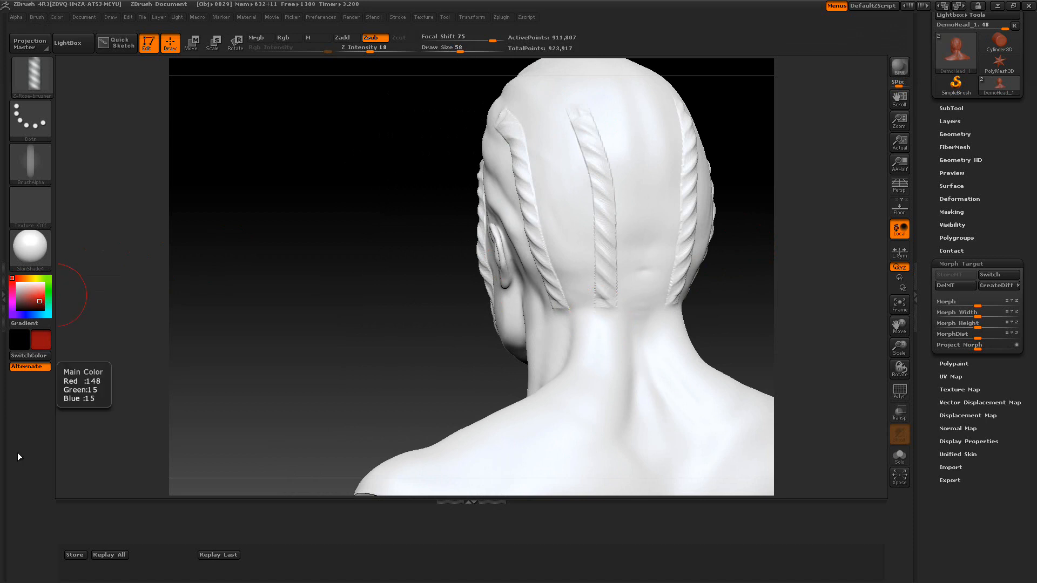
left_click(105, 553)
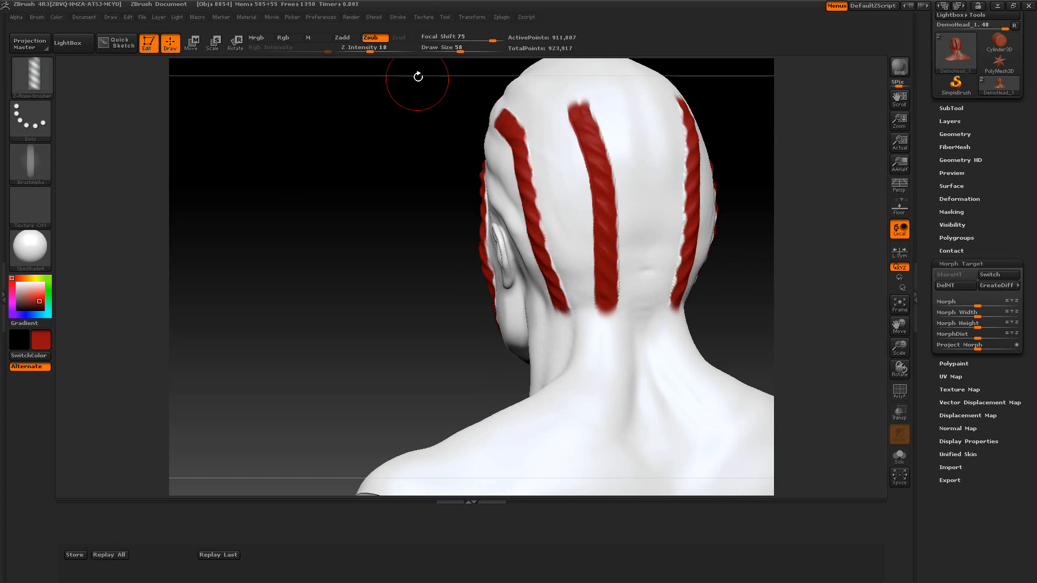
Set Draw Size to 44, pick green, and replay all strokes to paint the ropes green
left_click_drag(455, 48, 450, 48)
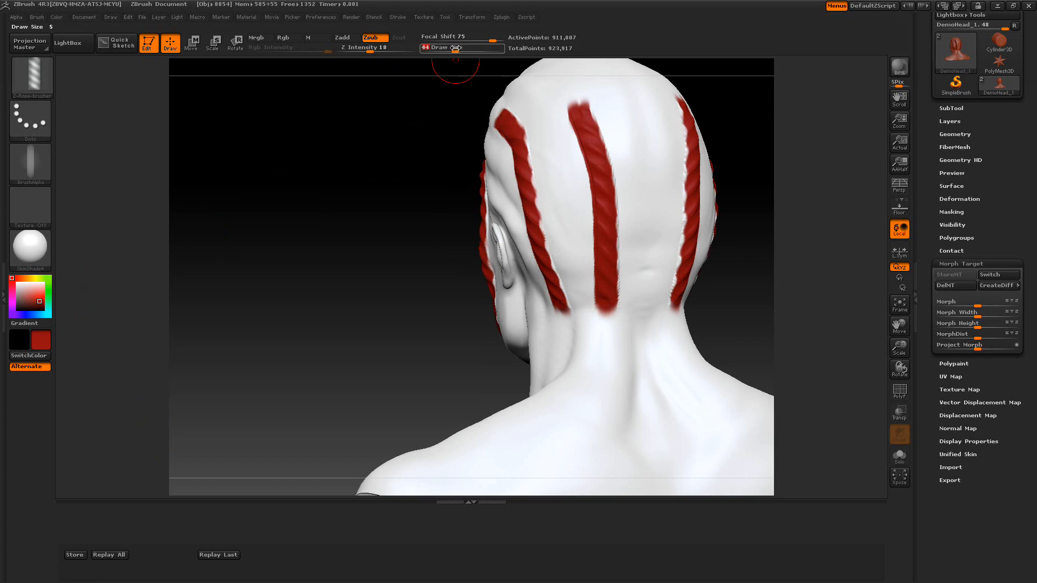
left_click(48, 289)
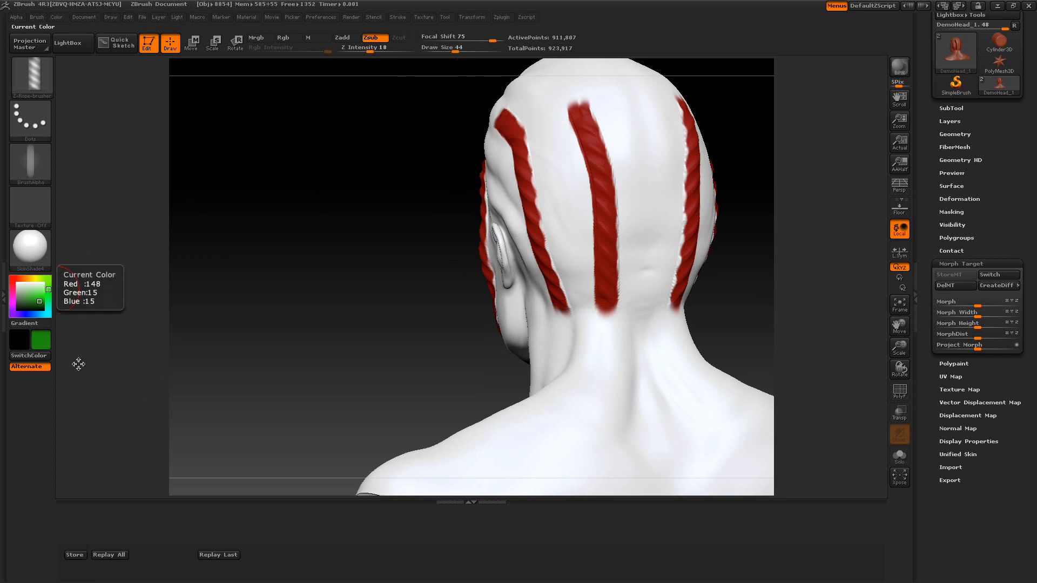
left_click(103, 556)
Pick blue at Draw Size 27 and replay all strokes to paint the ropes blue
left_click(251, 337)
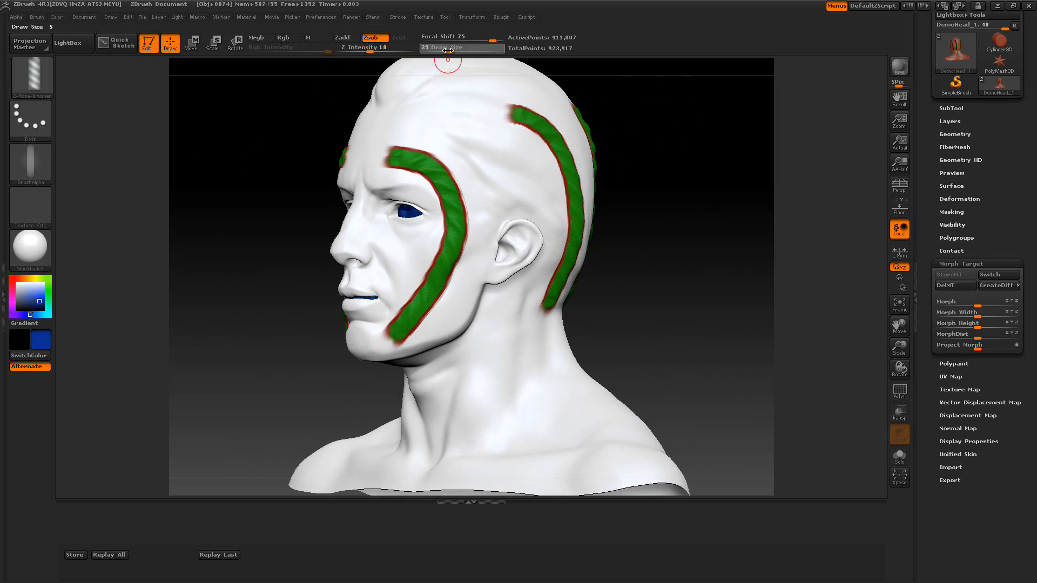
left_click(107, 555)
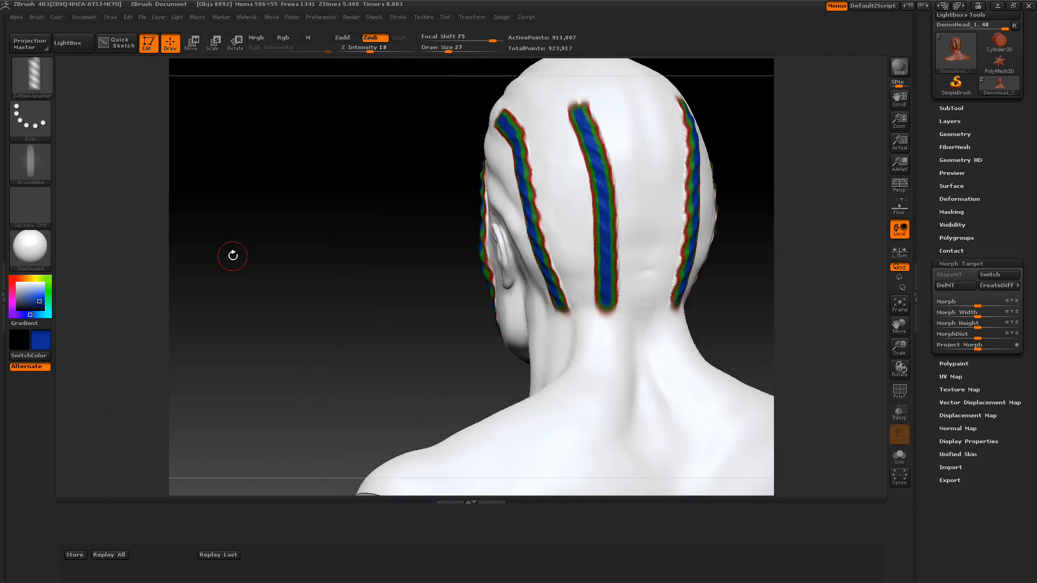
Turn the head to a front view, frame it, and store the object's position
mouse_move(337, 287)
left_mouse_down()
mouse_move(376, 288)
mouse_move(343, 318)
left_mouse_up()
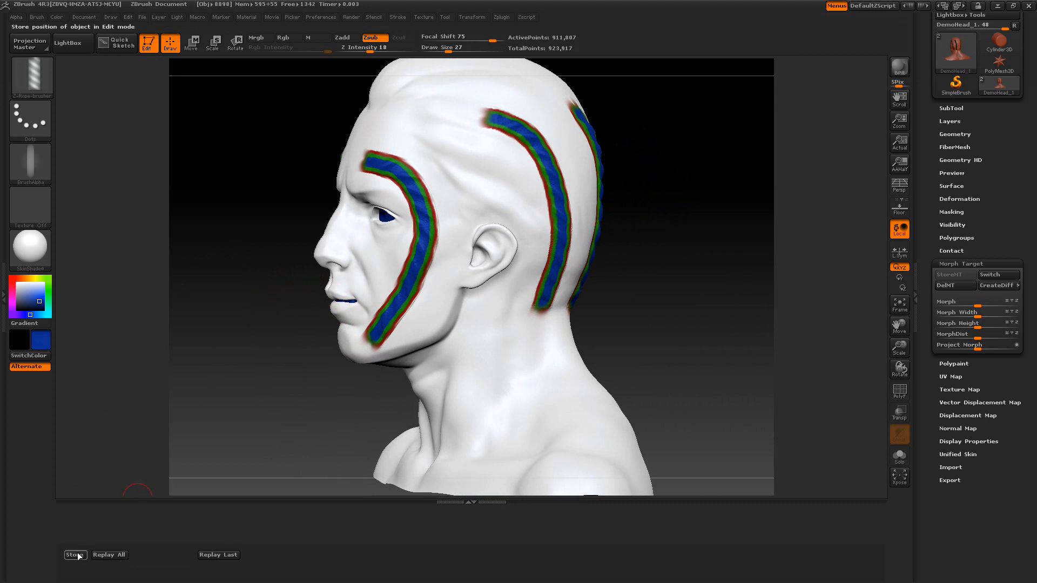
left_click_drag(228, 436, 269, 430)
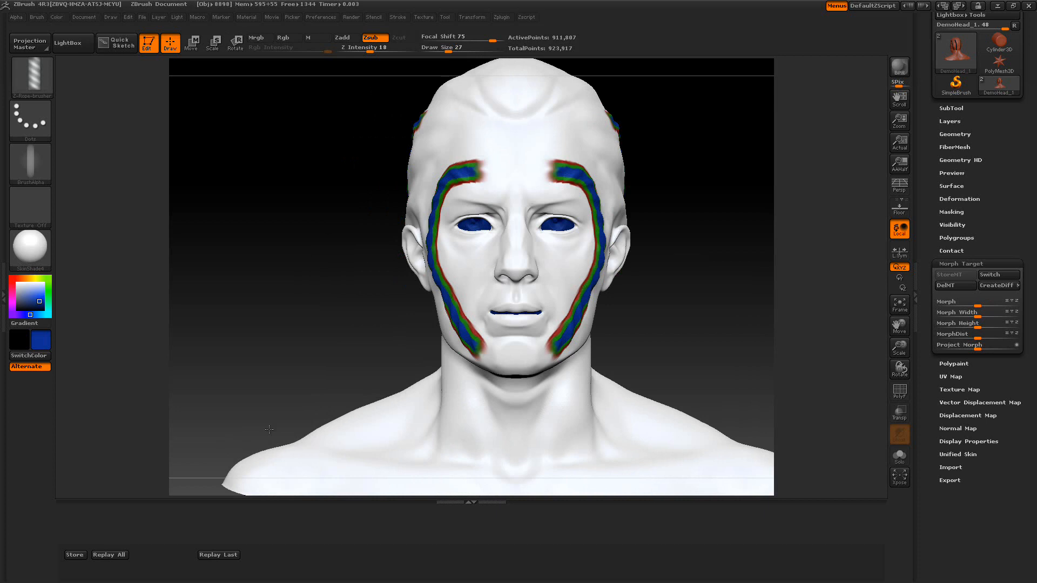
key("f")
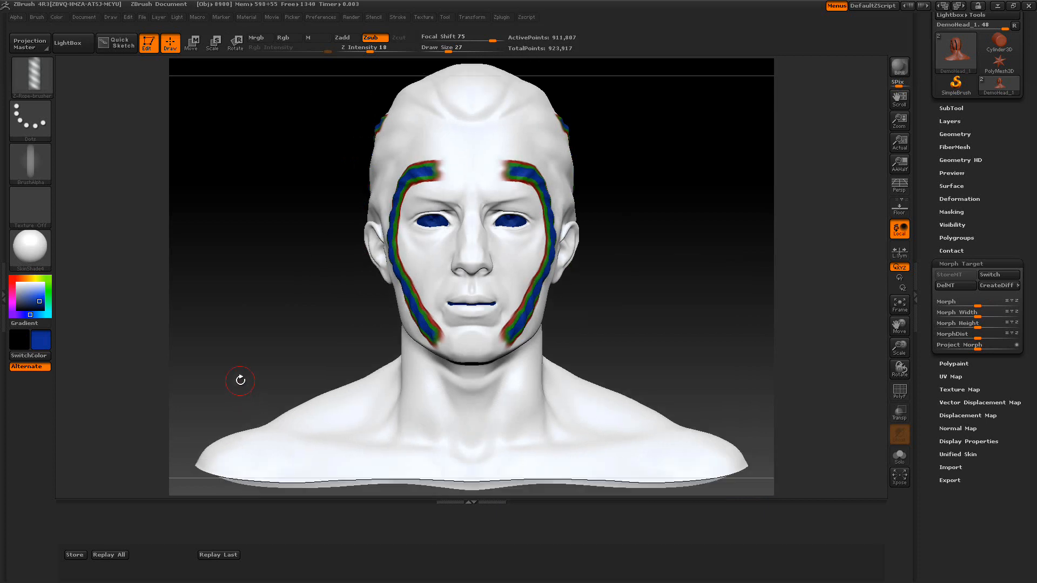
left_click_drag(235, 368, 235, 354, "alt")
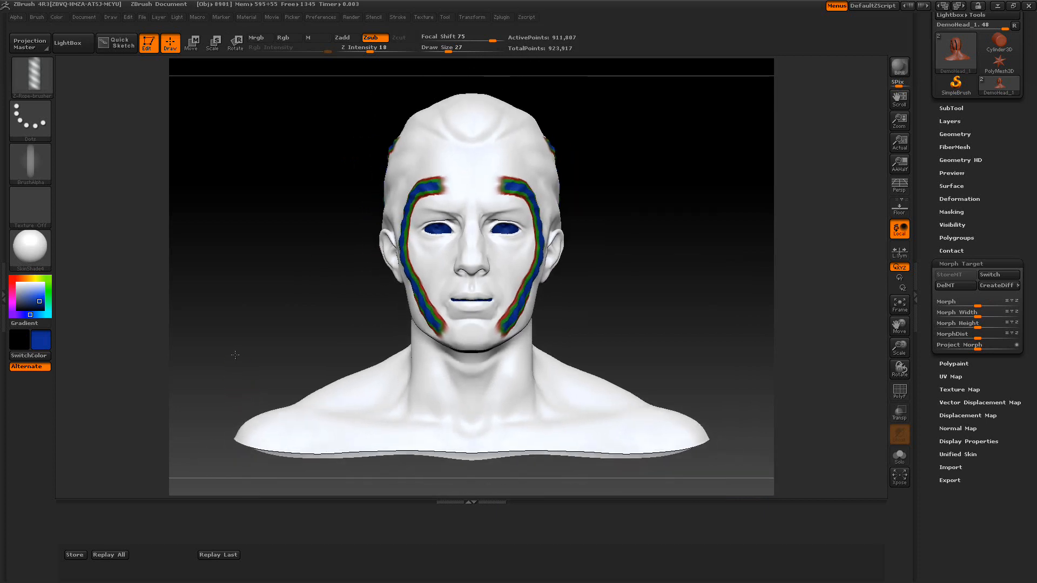
left_click(78, 557)
Sculpt rope strokes across the neck and chest
mouse_move(420, 360)
left_mouse_down()
mouse_move(410, 415)
mouse_move(371, 432)
left_mouse_up()
left_click_drag(302, 436, 301, 436)
left_click_drag(263, 334, 339, 331)
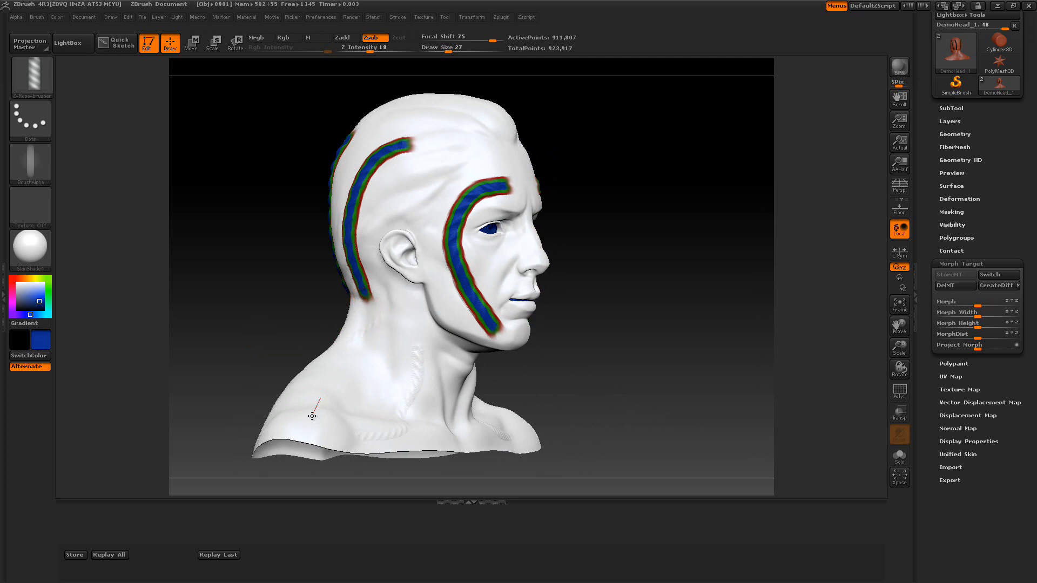
Pick purple and replay all strokes twice to paint the neck ropes purple
left_click(11, 301)
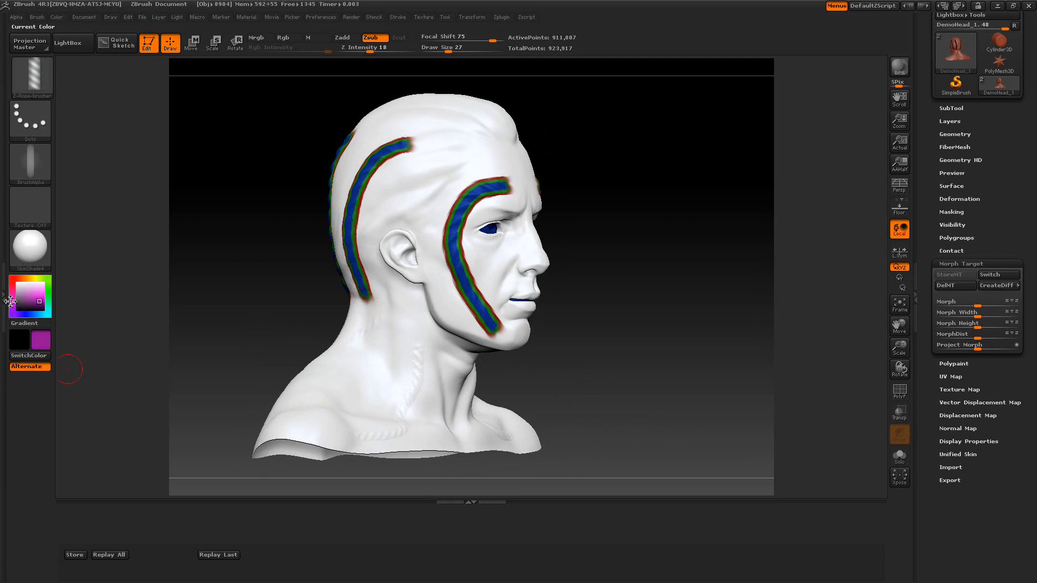
left_click(108, 554)
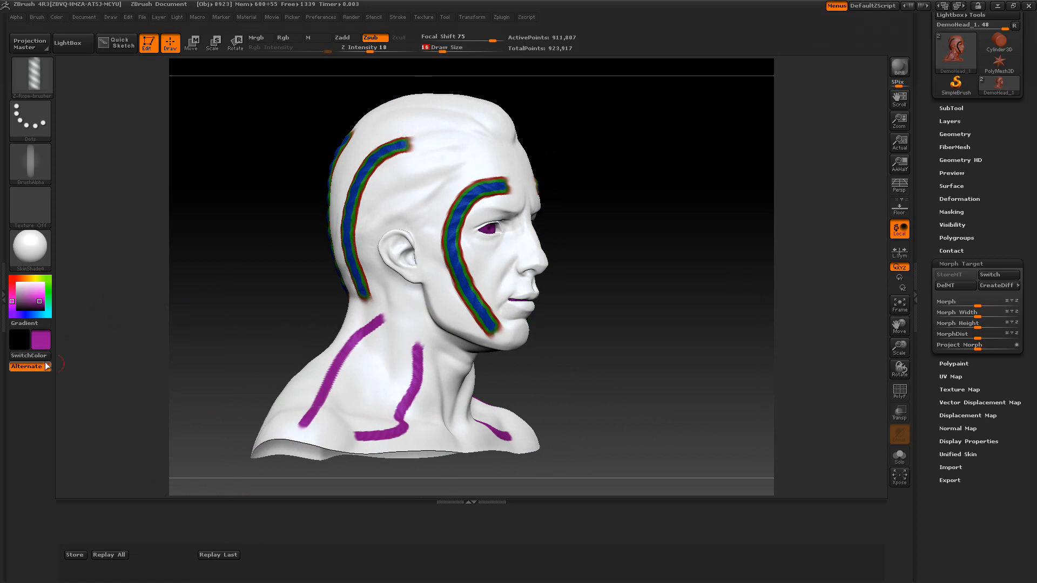
left_click(113, 556)
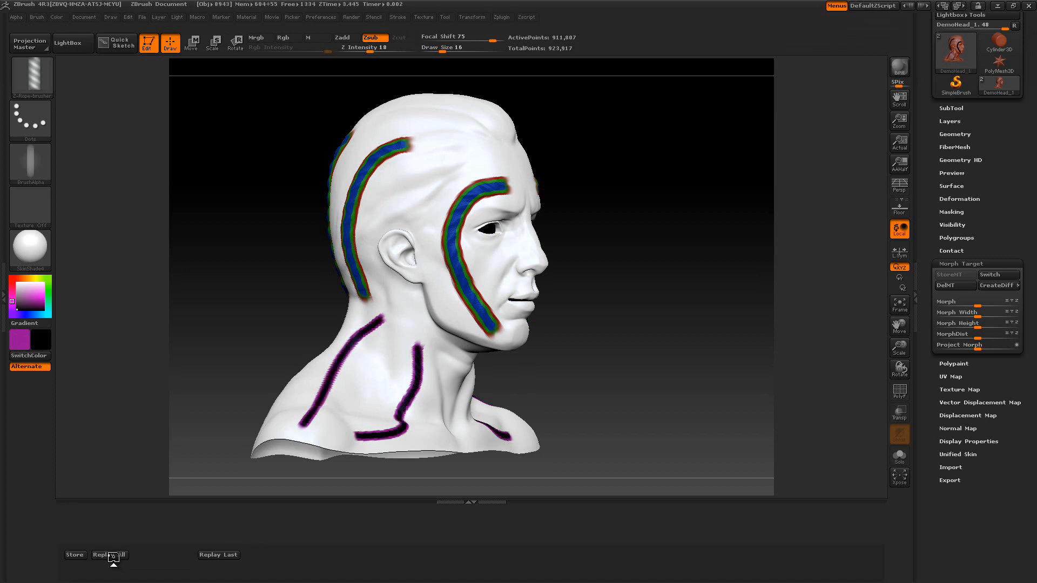
Toggle the morph target Switch repeatedly to compare the stored and sculpted geometry
left_click(986, 275)
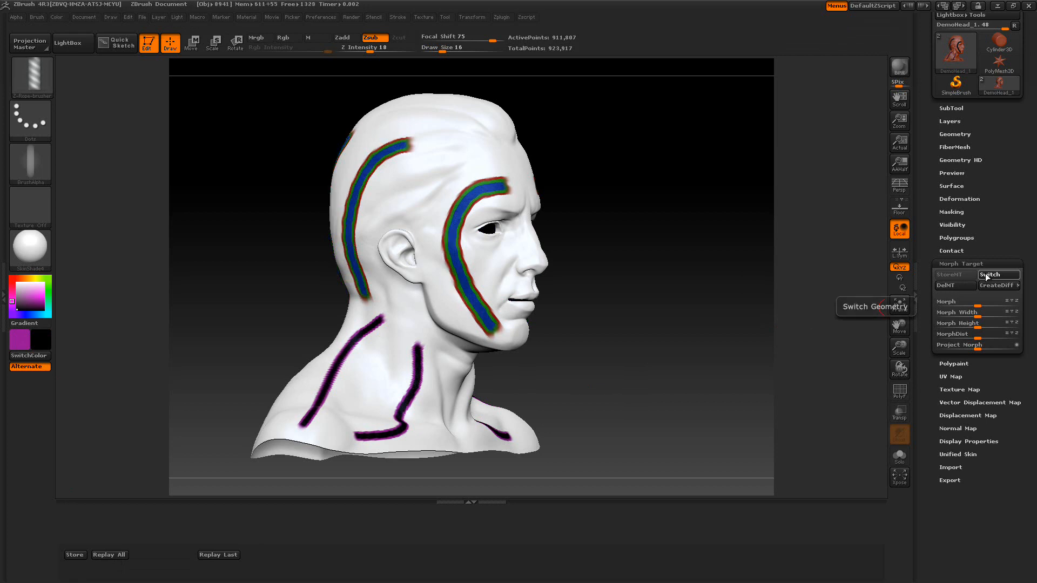
left_click(987, 278)
left_click(986, 277)
left_click(986, 278)
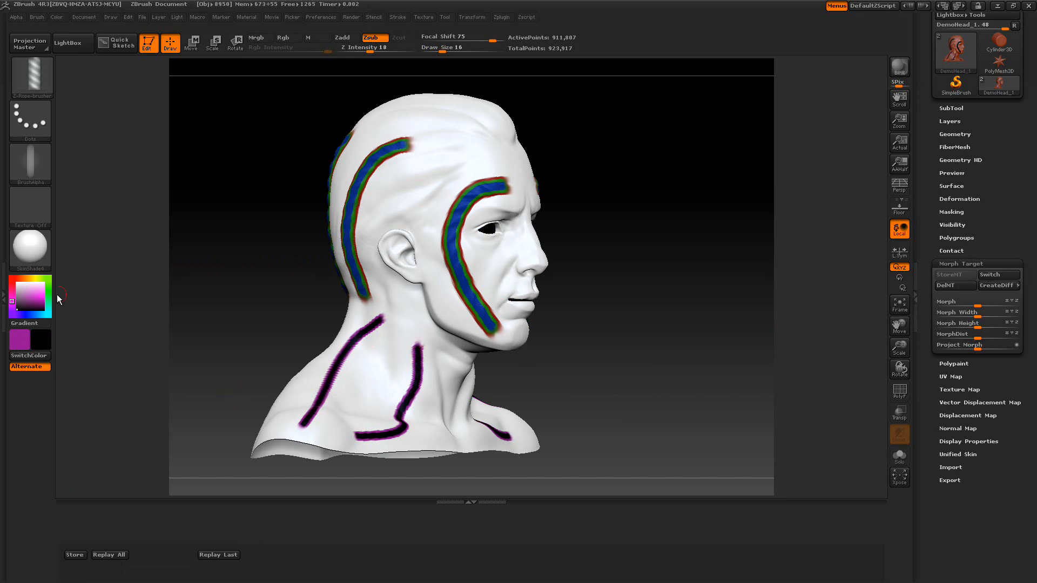
Pick white from the head's surface and fill the whole object with it to clear the paint
mouse_move(27, 294)
left_mouse_down()
mouse_move(401, 193)
mouse_move(393, 188)
left_mouse_up()
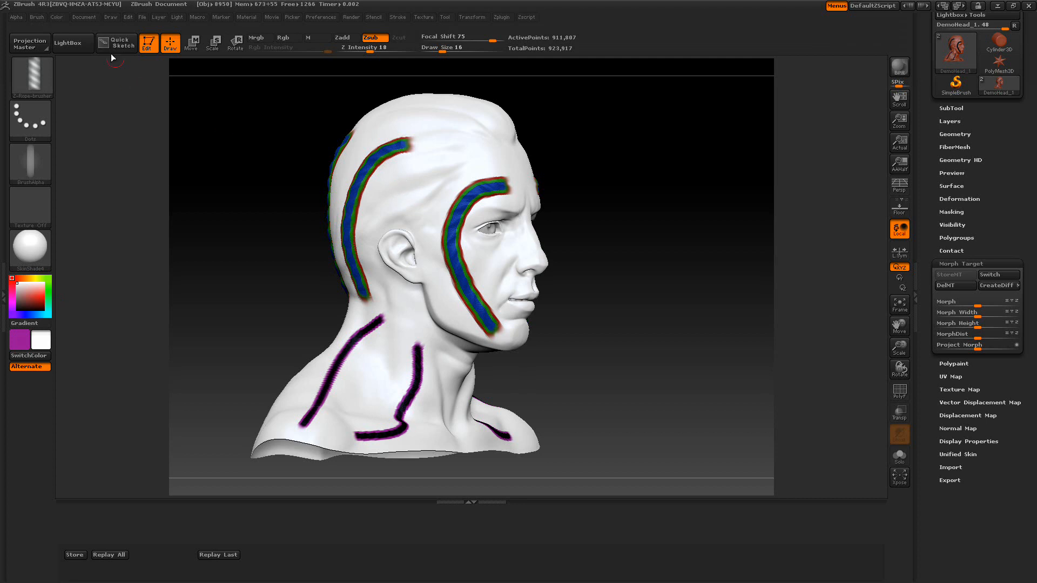
left_click(57, 17)
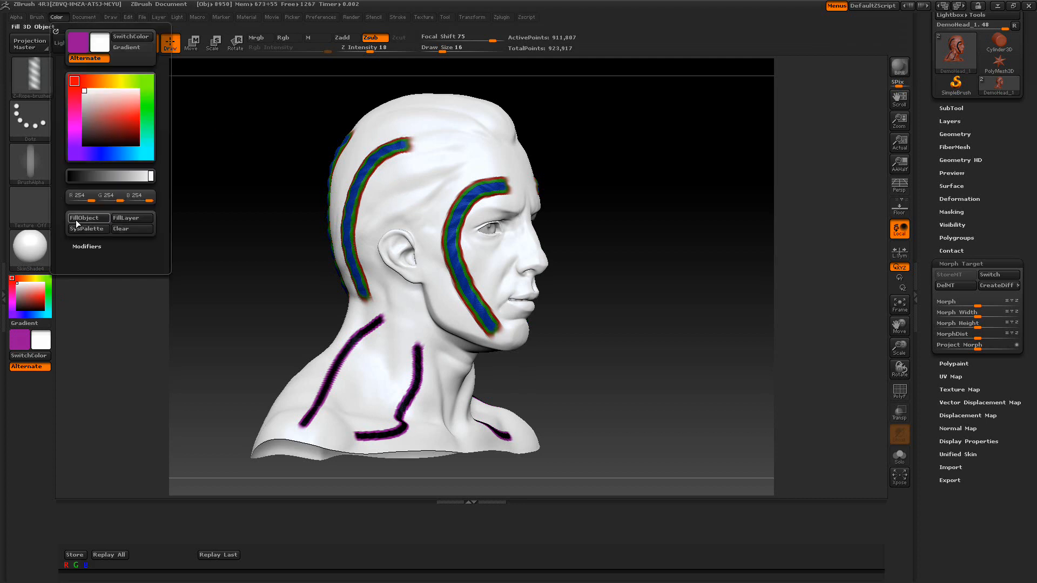
left_click(76, 219)
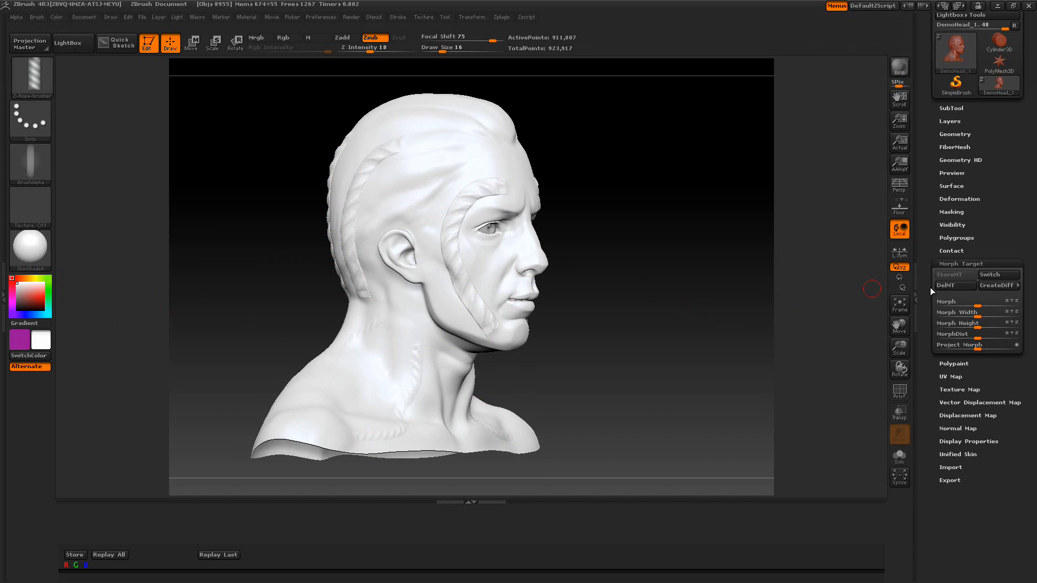
Switch the head to its stored morph target geometry without the ropes
left_click(993, 274)
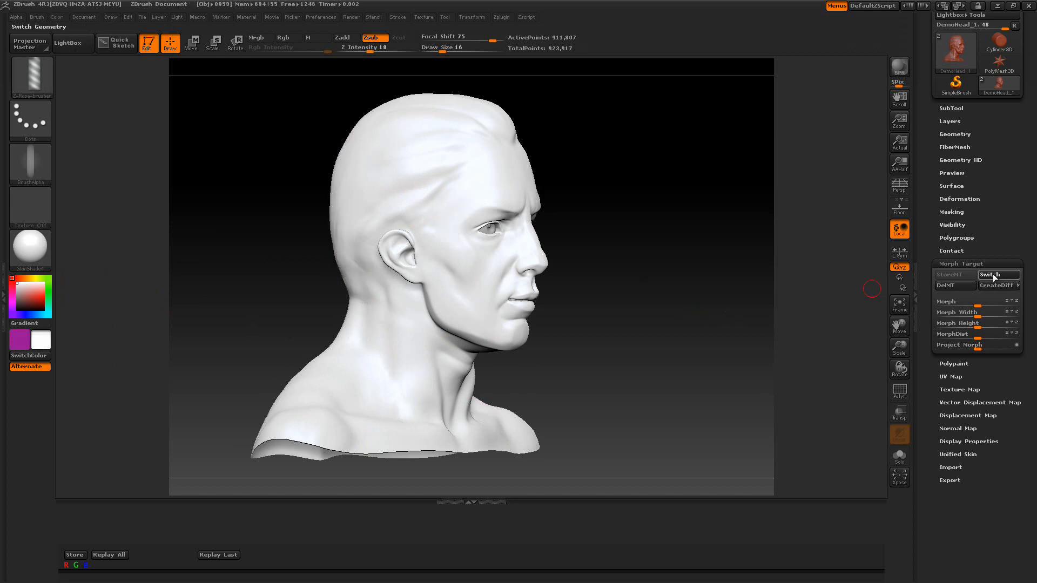
left_click(993, 275)
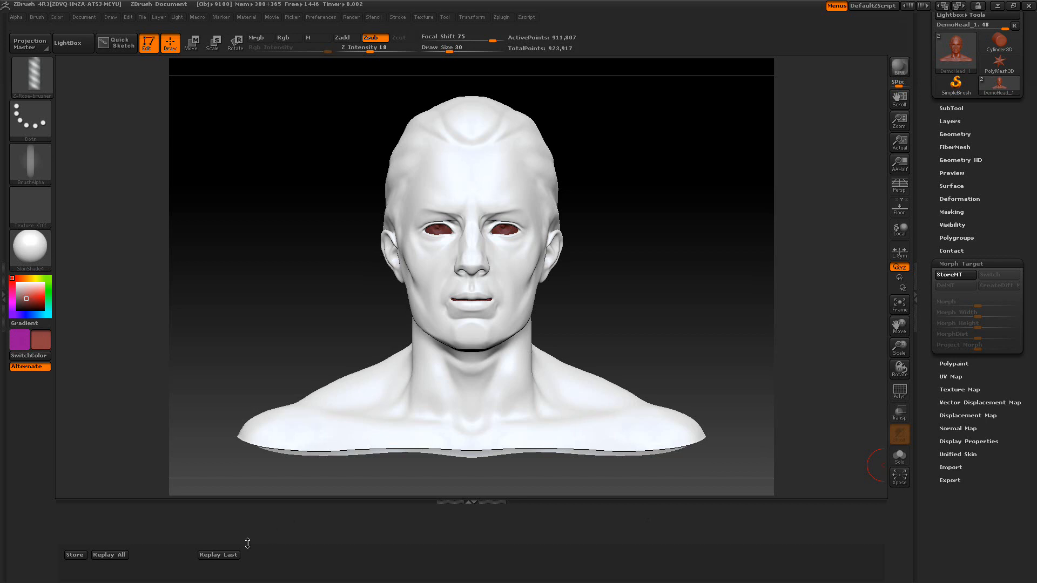
Store a morph target of the current rope-free head
left_click(232, 557)
left_click(955, 274)
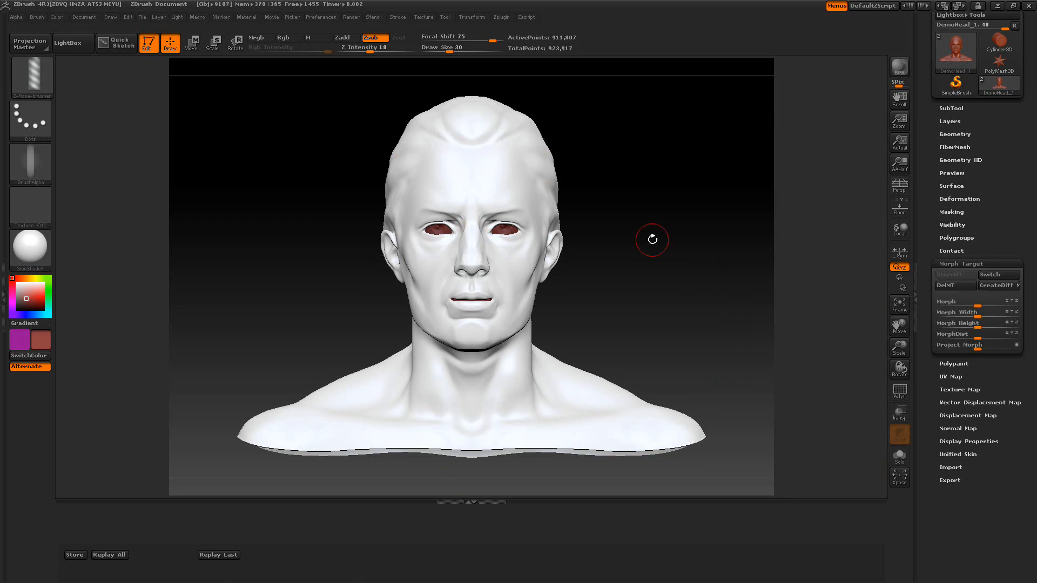
Sculpt a rope stroke across the forehead and repeat it twice with Replay Last
left_click_drag(485, 175, 521, 182)
left_click_drag(545, 229, 547, 261)
mouse_move(689, 195)
left_mouse_down()
mouse_move(678, 200)
mouse_move(695, 203)
left_mouse_up()
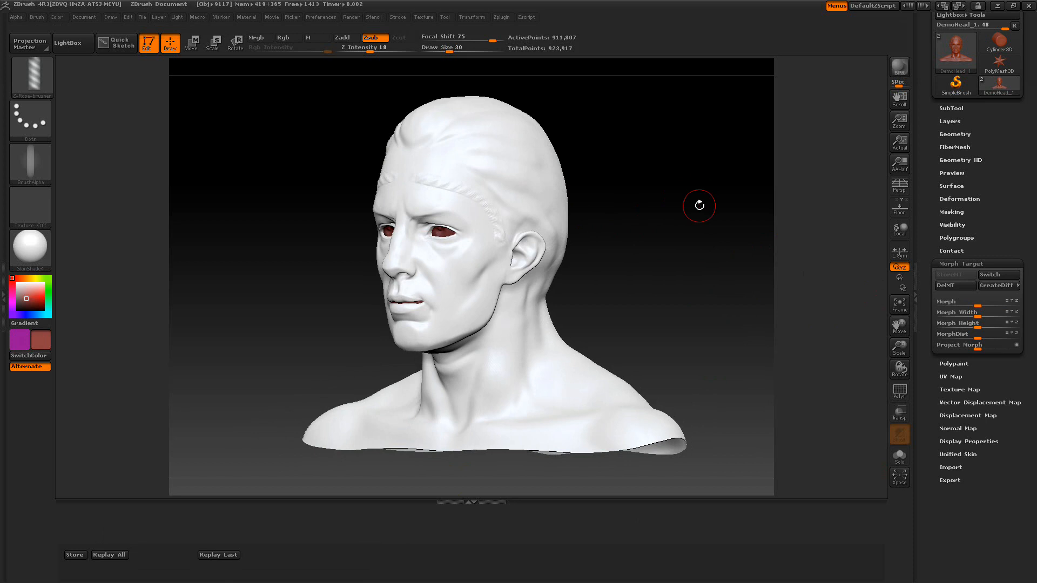
left_click(230, 555)
left_click(230, 556)
left_click_drag(303, 347, 459, 354)
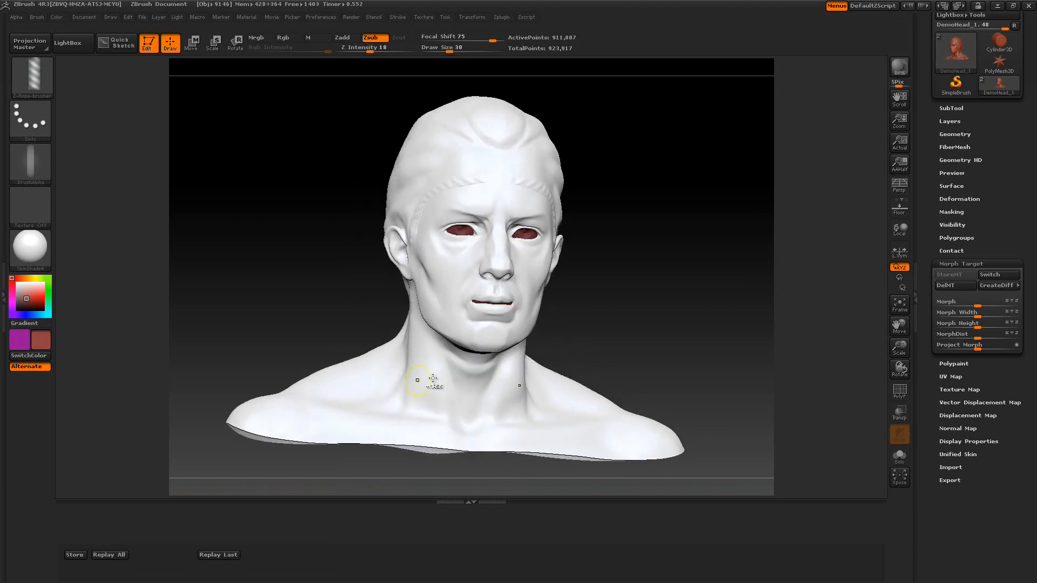
Sculpt rope strokes over the forehead and down the cheek, then replay the last stroke
key("ctrl")
left_click_drag(669, 290, 611, 338)
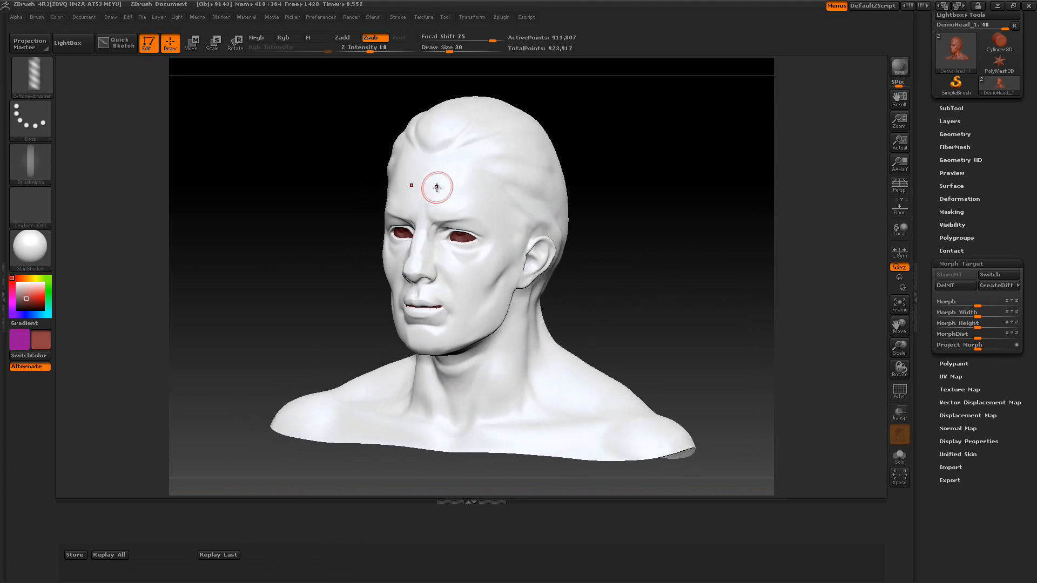
left_click_drag(454, 187, 502, 213)
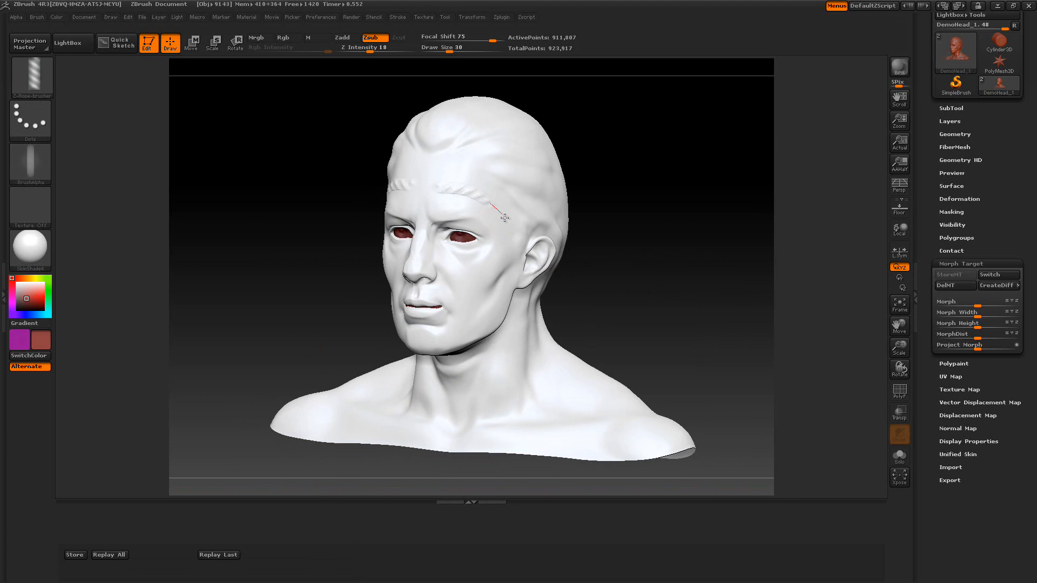
left_click_drag(509, 264, 449, 332)
left_click(225, 554)
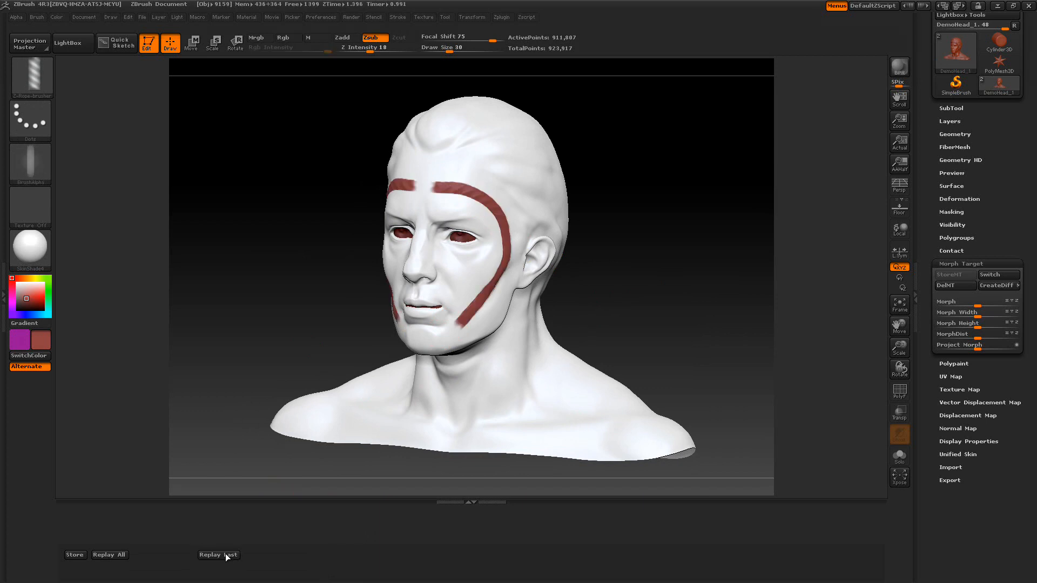
Sculpt a rope from the forehead down the cheek, replay it, and undo the result
left_click_drag(605, 310, 603, 311, "ctrl")
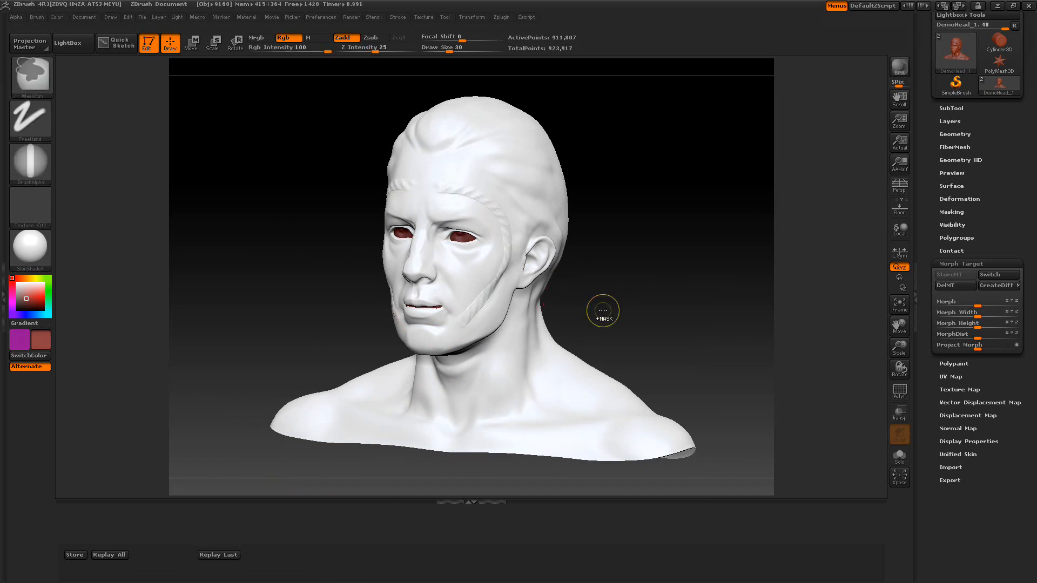
key("ctrl+z")
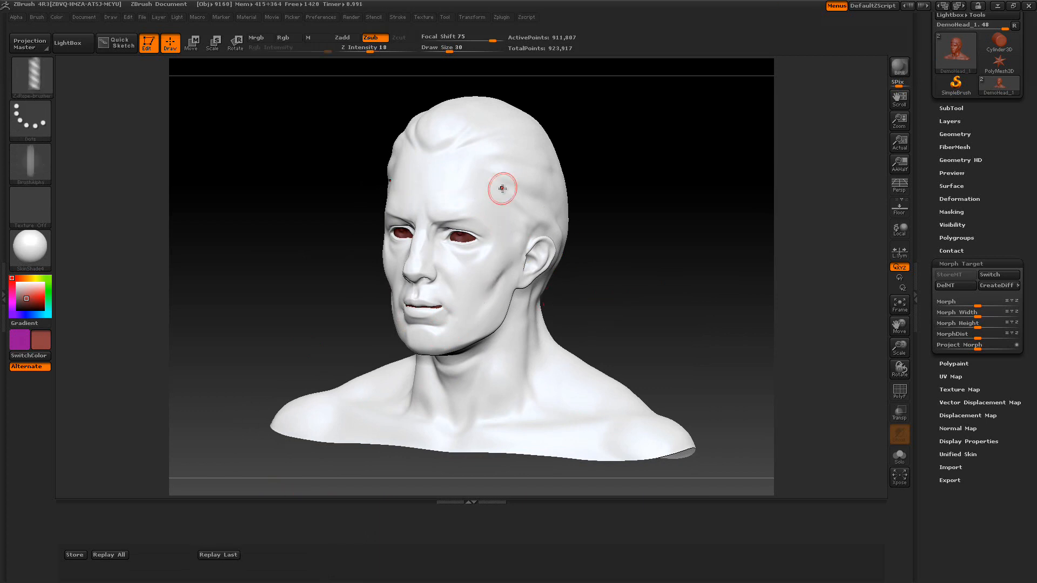
mouse_move(437, 183)
left_mouse_down()
mouse_move(489, 210)
mouse_move(495, 251)
mouse_move(463, 297)
mouse_move(462, 345)
left_mouse_up()
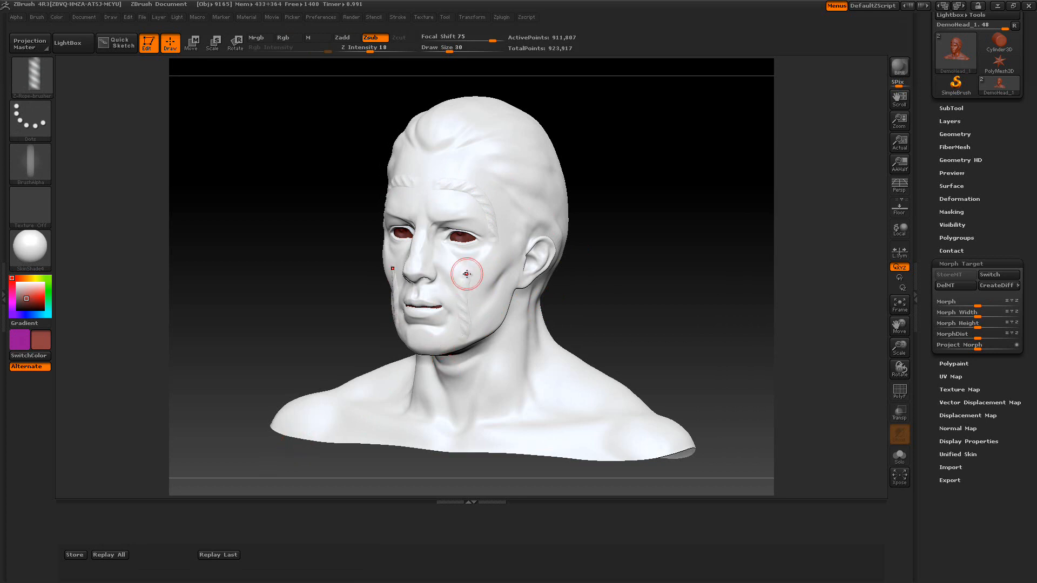
left_click(215, 555)
key("ctrl")
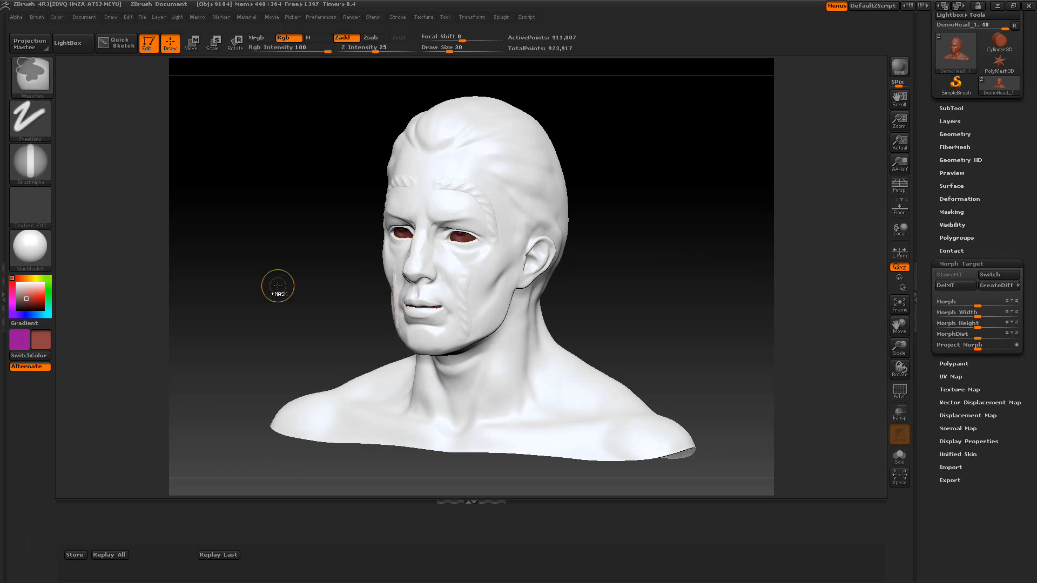
key("ctrl+z")
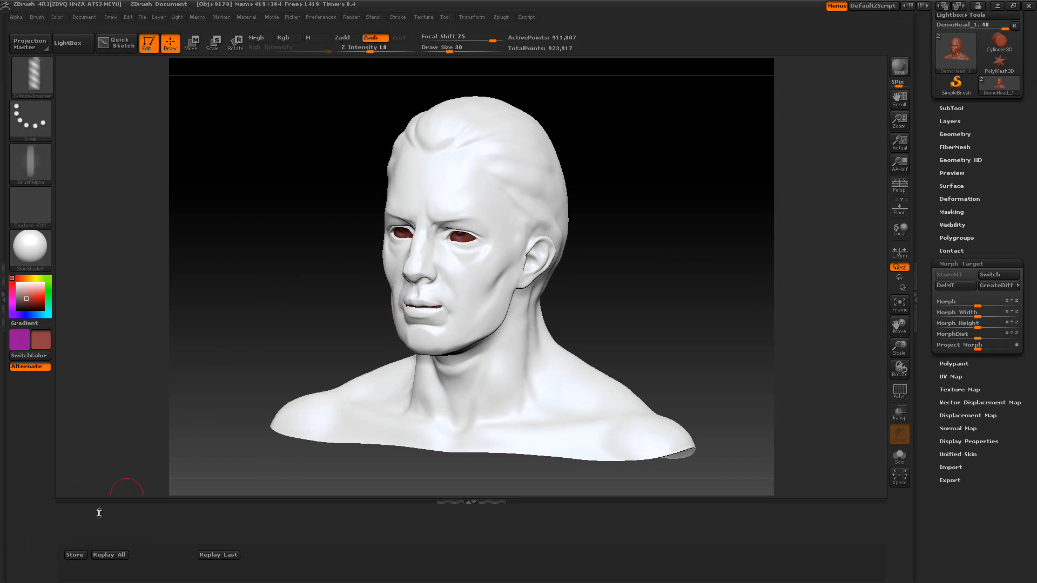
Store the object position, sculpt a rope across the forehead and replay all strokes
left_click(78, 556)
left_click_drag(453, 166, 488, 247)
mouse_move(671, 271)
left_mouse_down()
mouse_move(404, 361)
mouse_move(384, 342)
mouse_move(475, 240)
left_mouse_up()
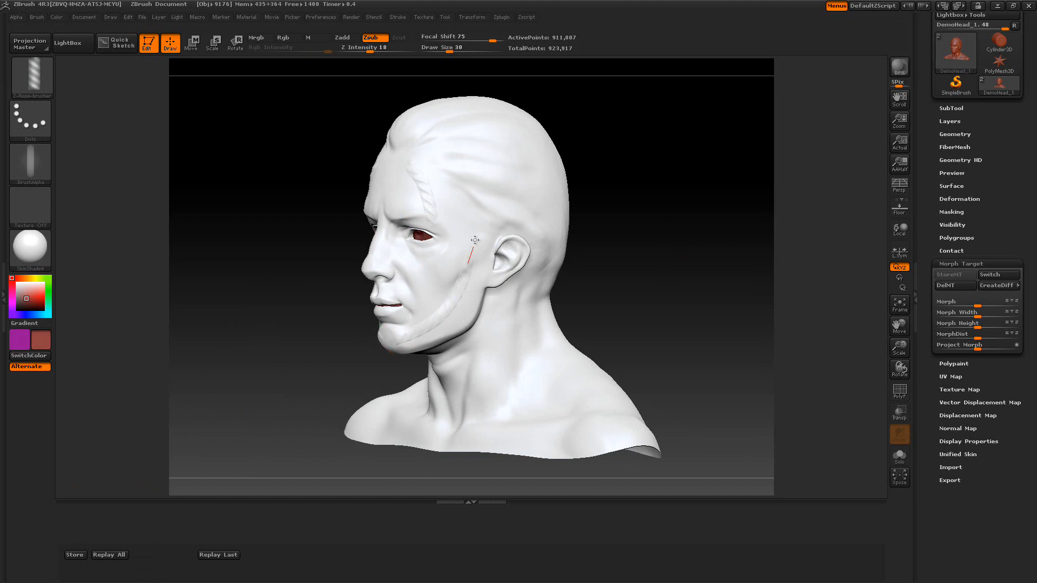
left_click(101, 555)
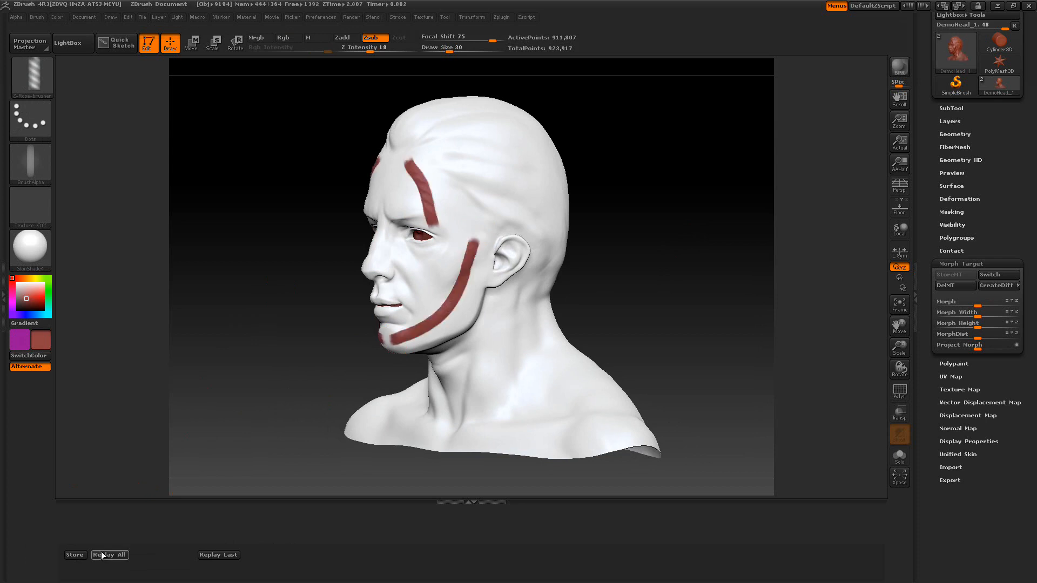
Pick green, set Draw Size to 22 and replay all strokes to paint the face ropes green
mouse_move(49, 297)
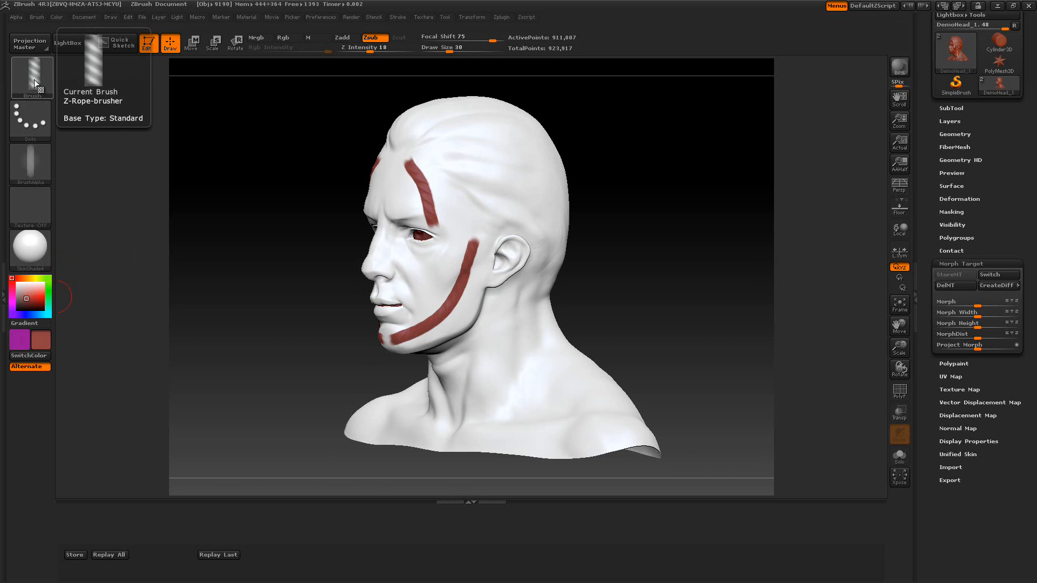
left_click(49, 294)
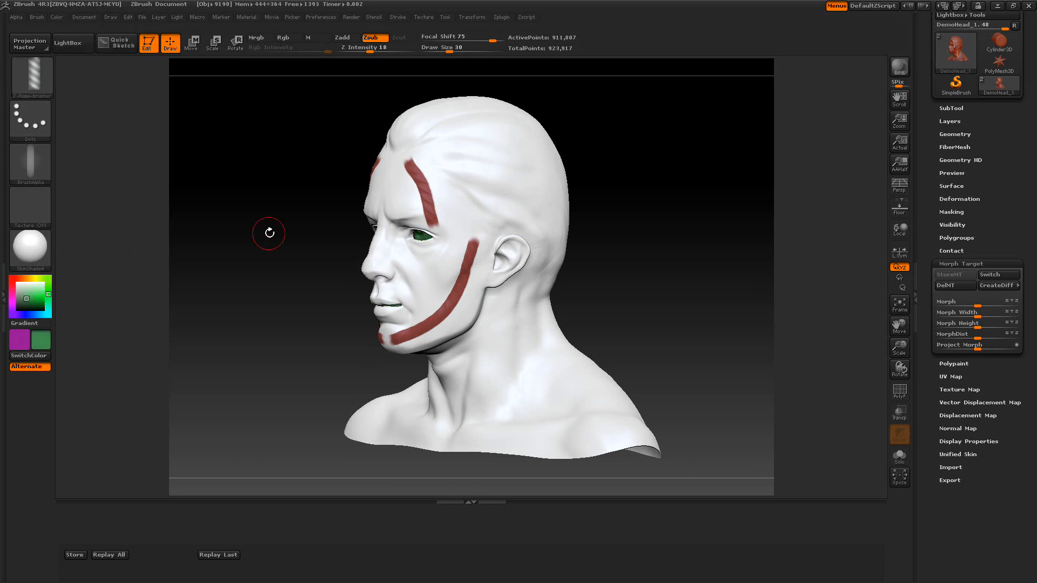
left_click_drag(455, 50, 446, 49)
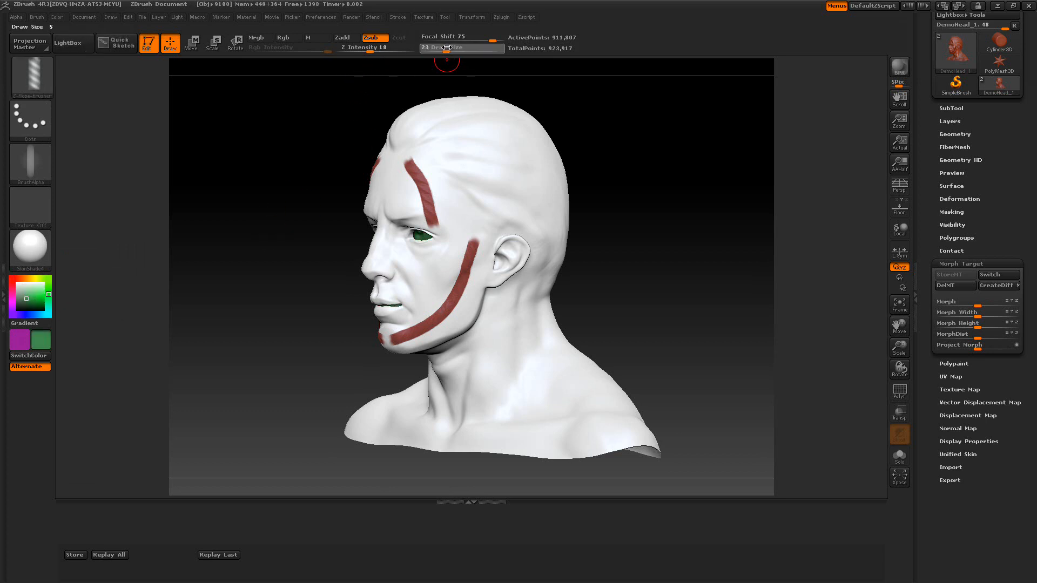
left_click(112, 555)
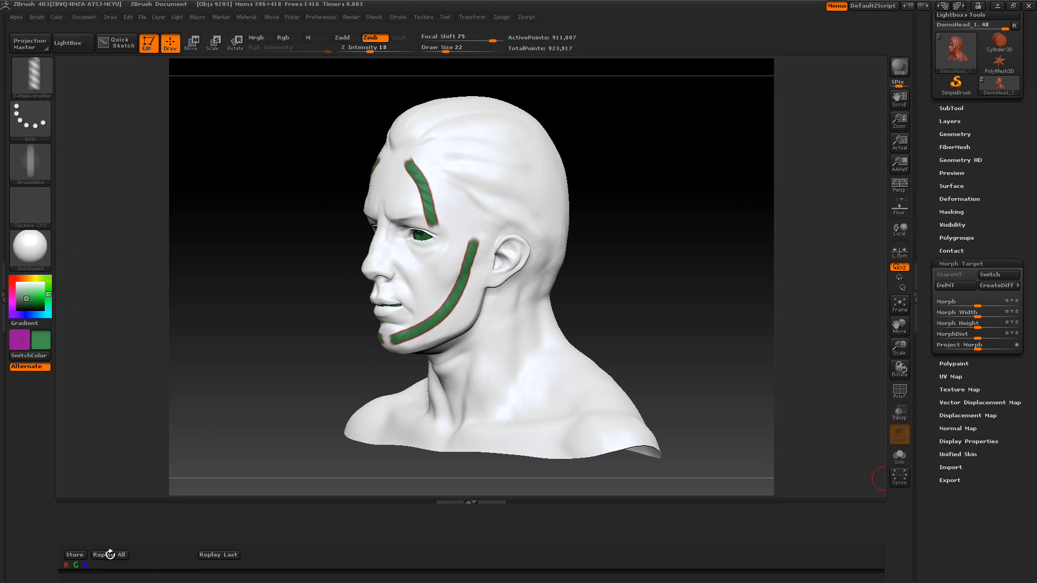
Swap the colours, pick a bright green and replay all strokes to repaint the face ropes
mouse_move(281, 379)
left_mouse_down()
mouse_move(324, 384)
mouse_move(290, 394)
left_mouse_up()
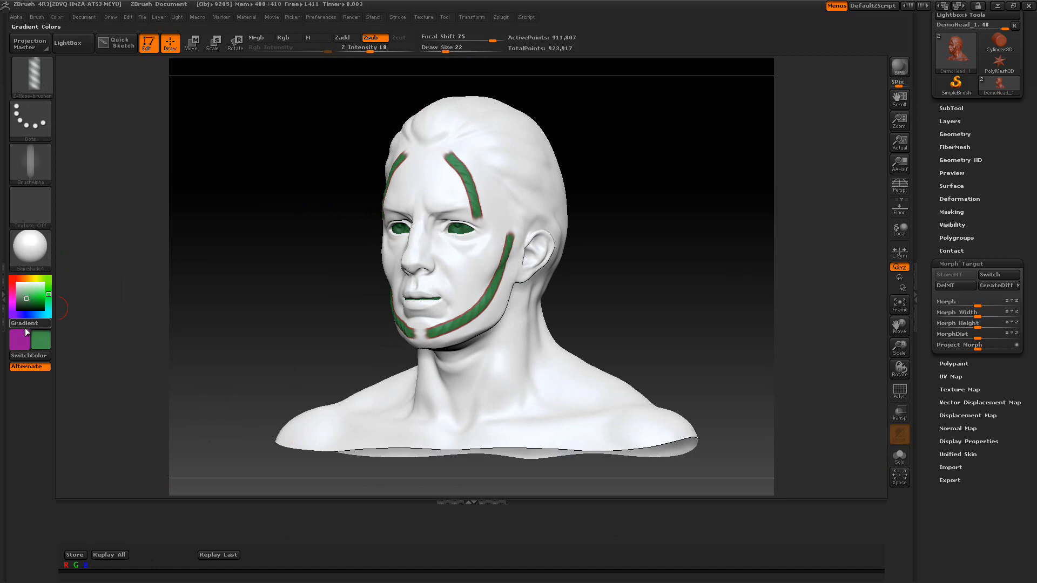
left_click(31, 358)
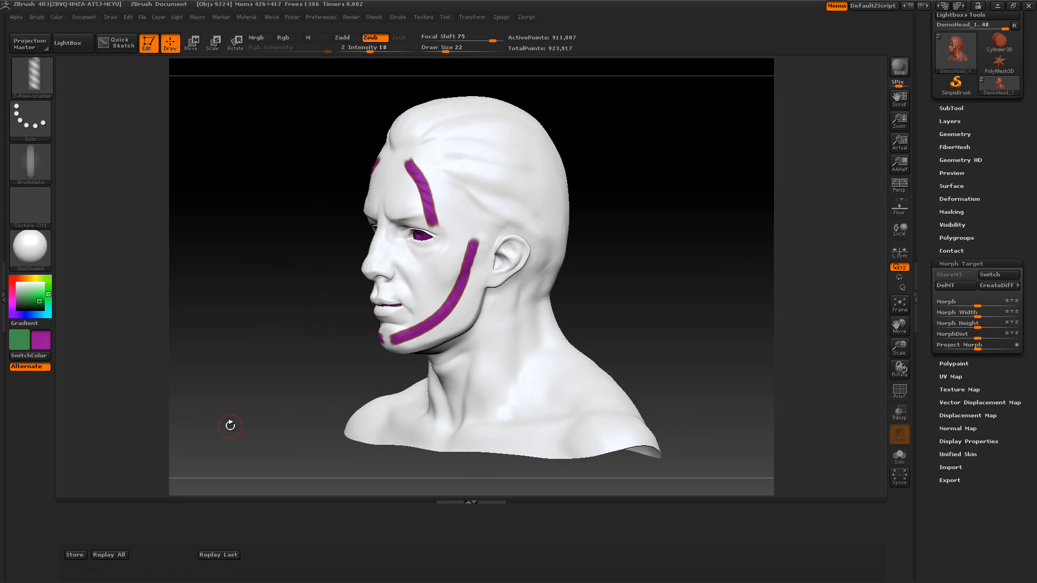
left_click_drag(315, 344, 273, 346)
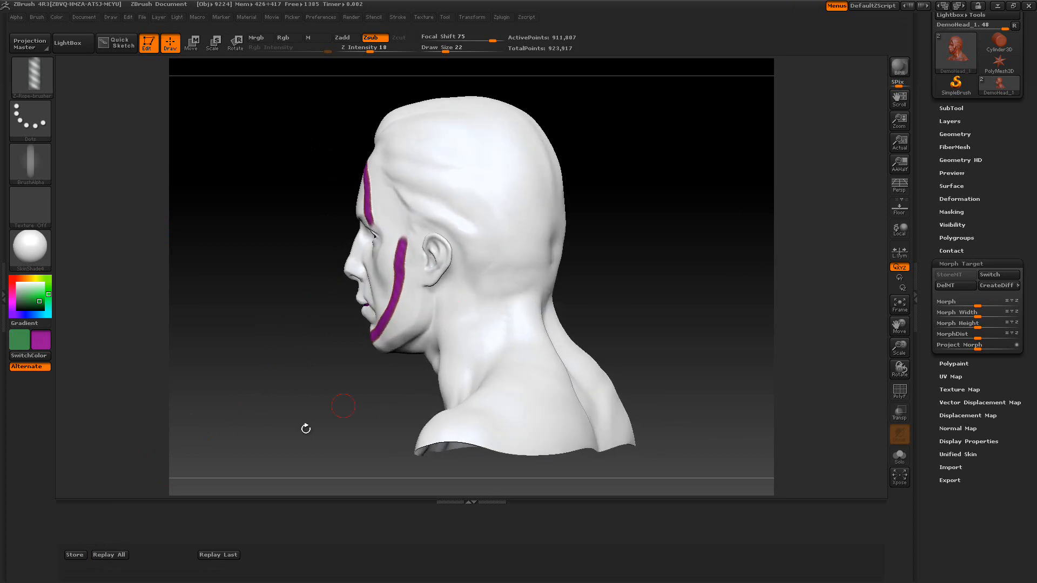
left_click(35, 292)
left_click(109, 555)
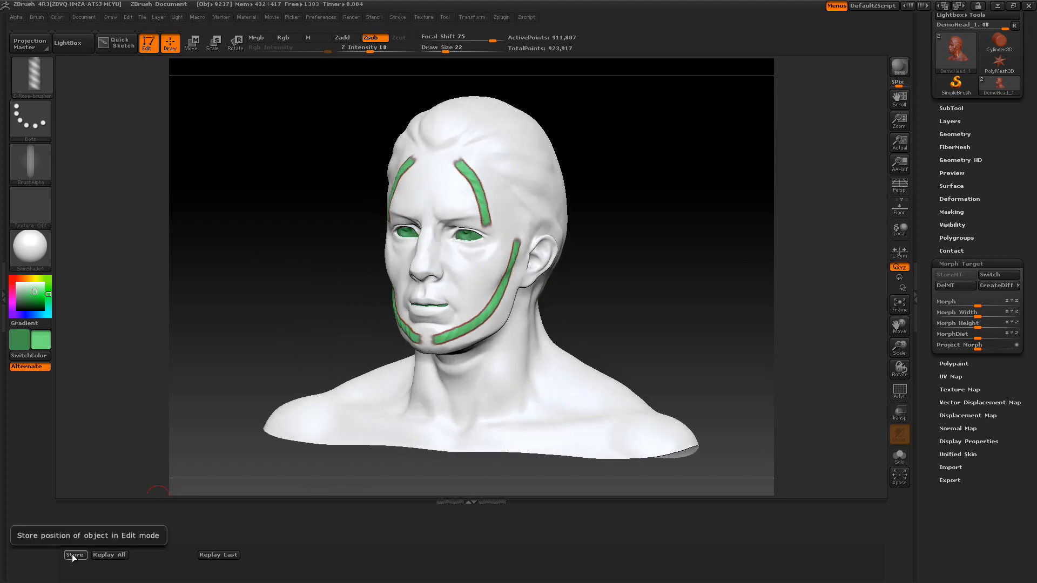
Pick a peach colour, sculpt ropes around the neck and back of the head, and replay all strokes
left_click(17, 278)
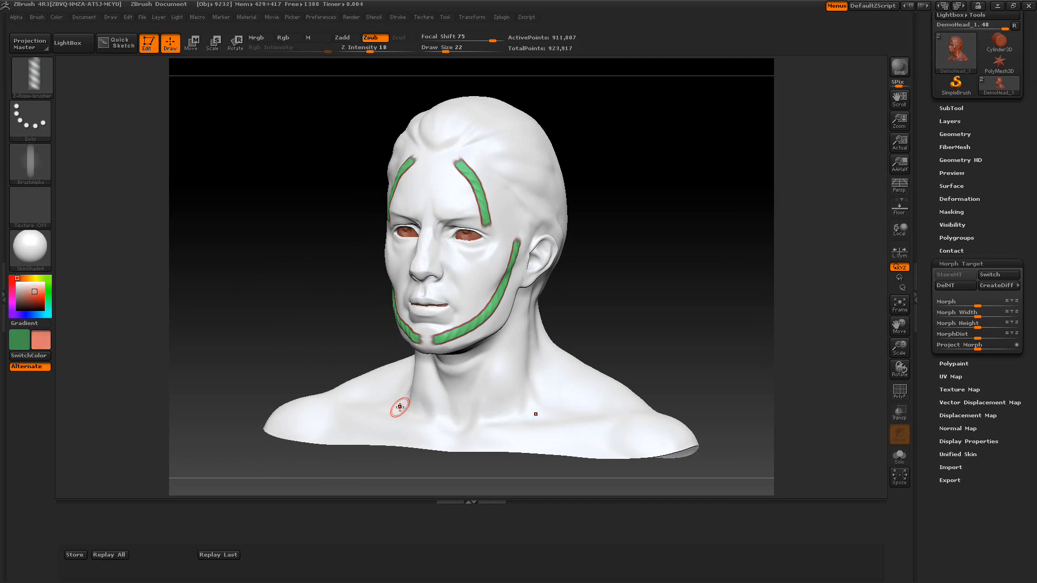
left_click_drag(495, 388, 532, 388)
left_click_drag(695, 293, 665, 296)
mouse_move(464, 172)
left_mouse_down()
mouse_move(531, 223)
mouse_move(517, 286)
mouse_move(532, 340)
left_mouse_up()
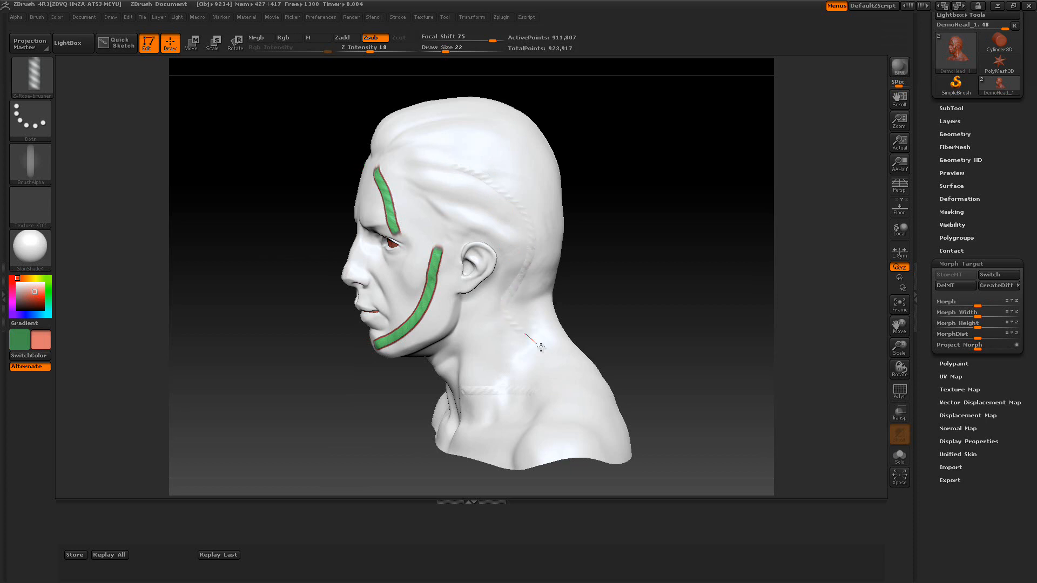
left_click_drag(697, 238, 605, 213)
mouse_move(451, 123)
left_mouse_down()
mouse_move(497, 208)
mouse_move(497, 305)
left_mouse_up()
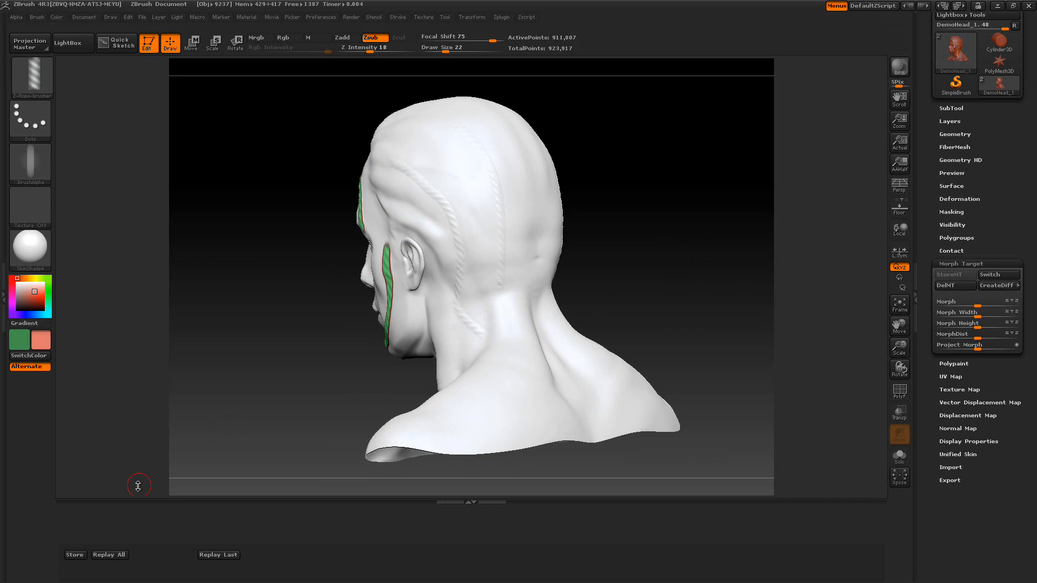
left_click(122, 556)
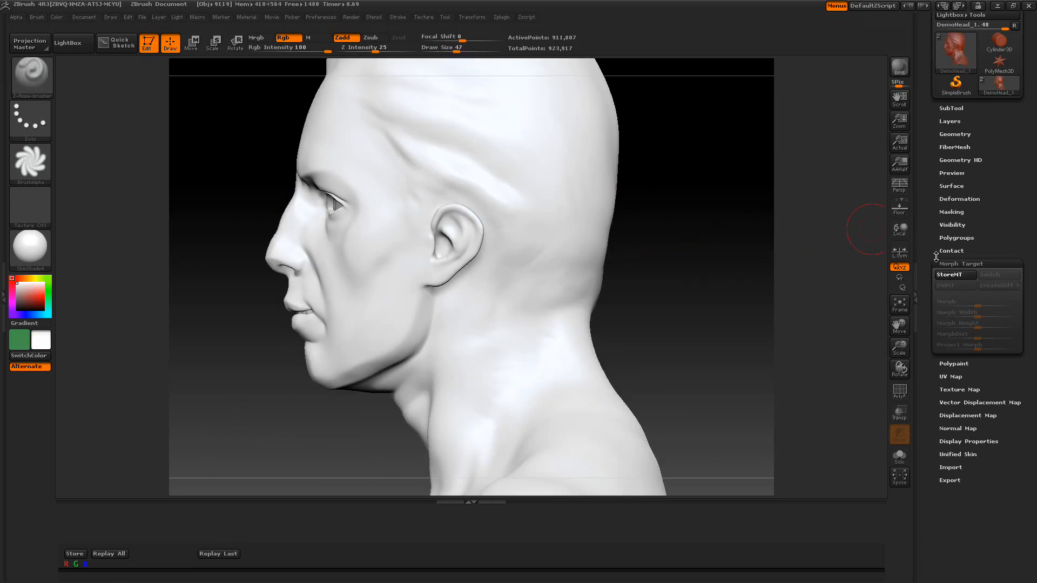
Load the Z-Rope ZScript from LightBox and store a new morph target
left_click(67, 43)
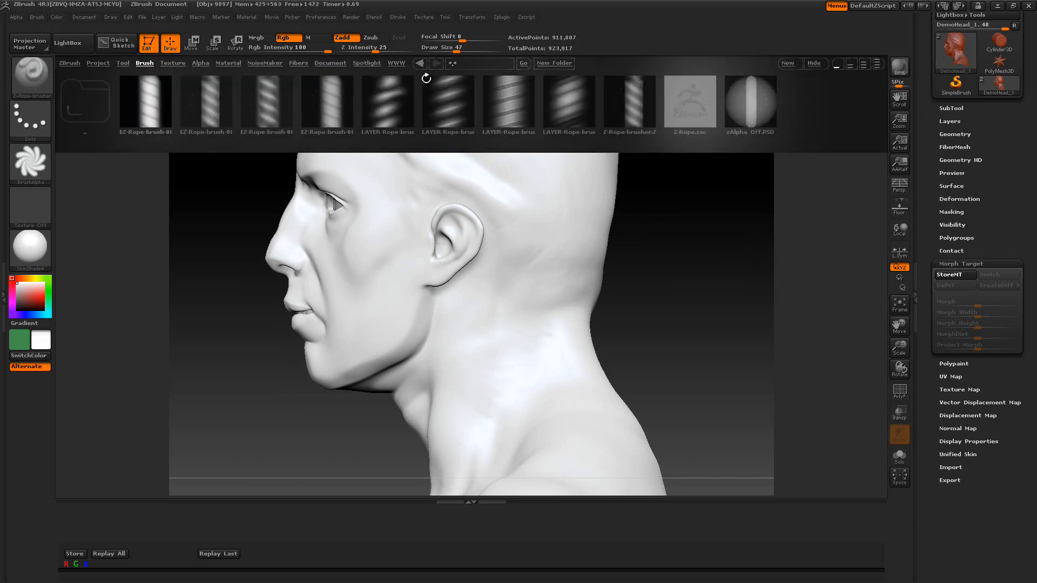
double_click(675, 95)
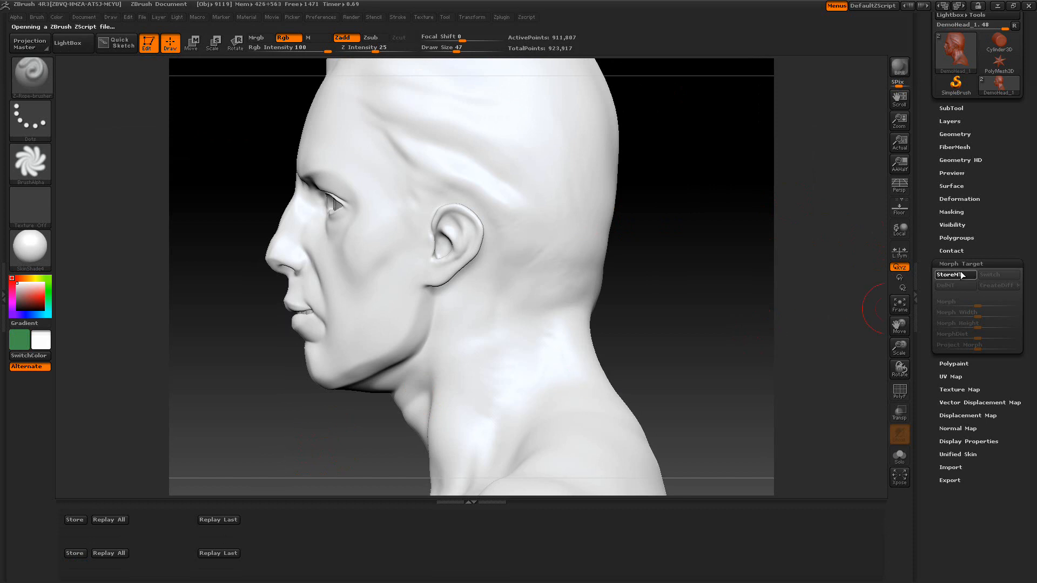
left_click(942, 277)
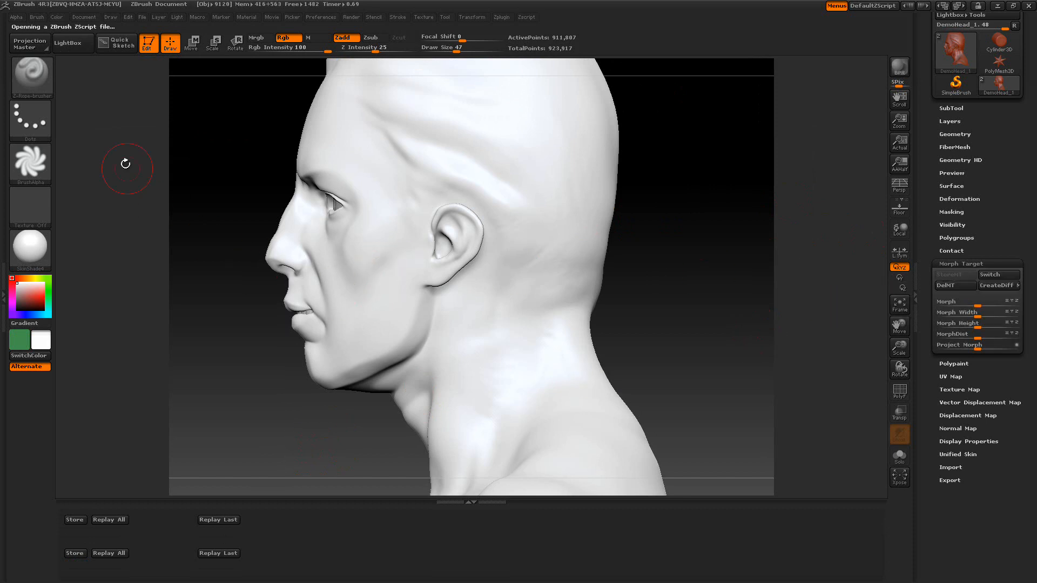
Load a LAYER-Rope brush from the LightBox brush folder
left_click(60, 46)
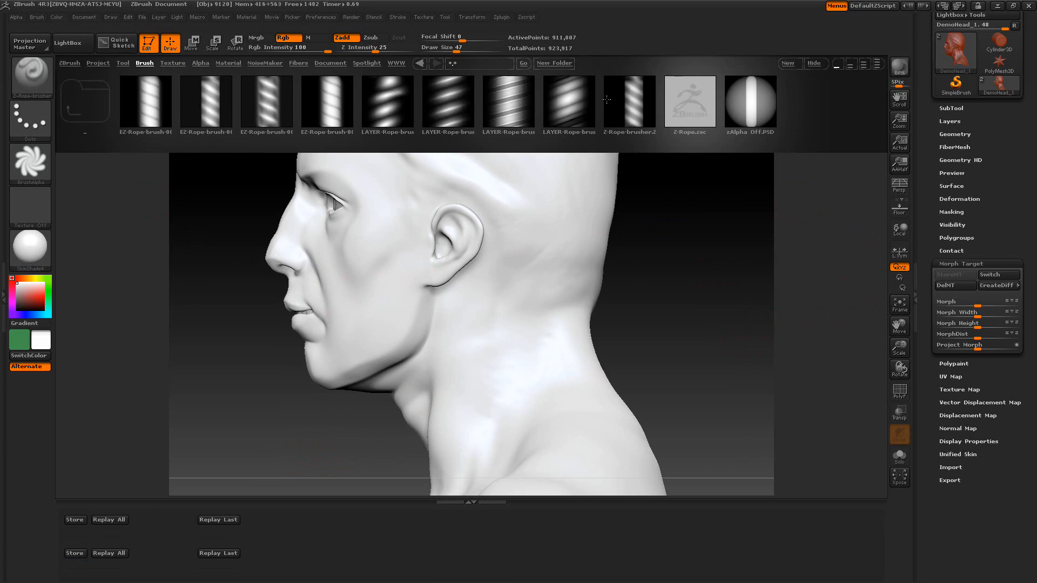
double_click(507, 101)
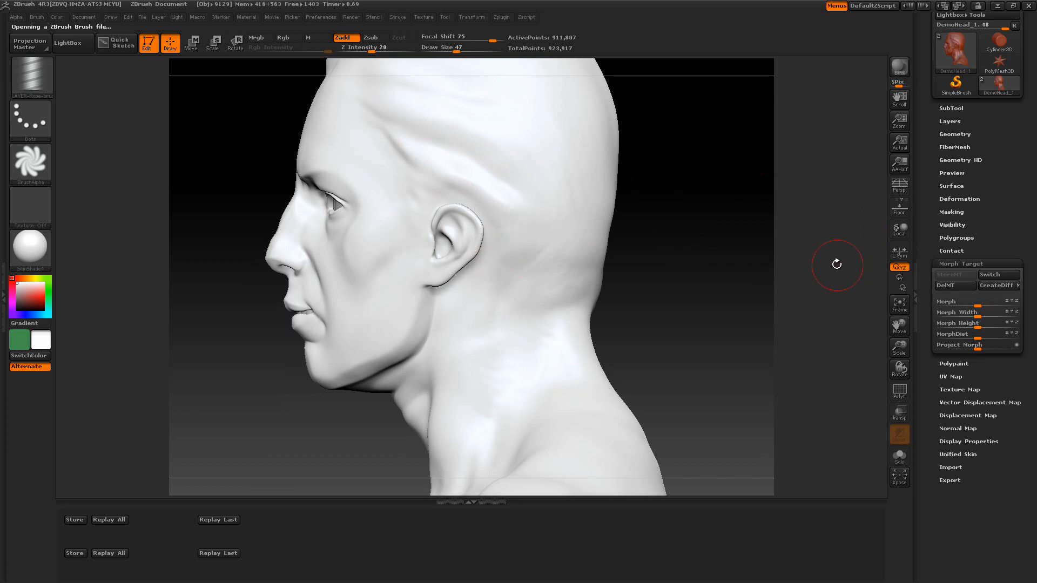
Sculpt LAYER-Rope strokes across the temple and cheek, then undo them
left_click_drag(358, 151, 394, 265)
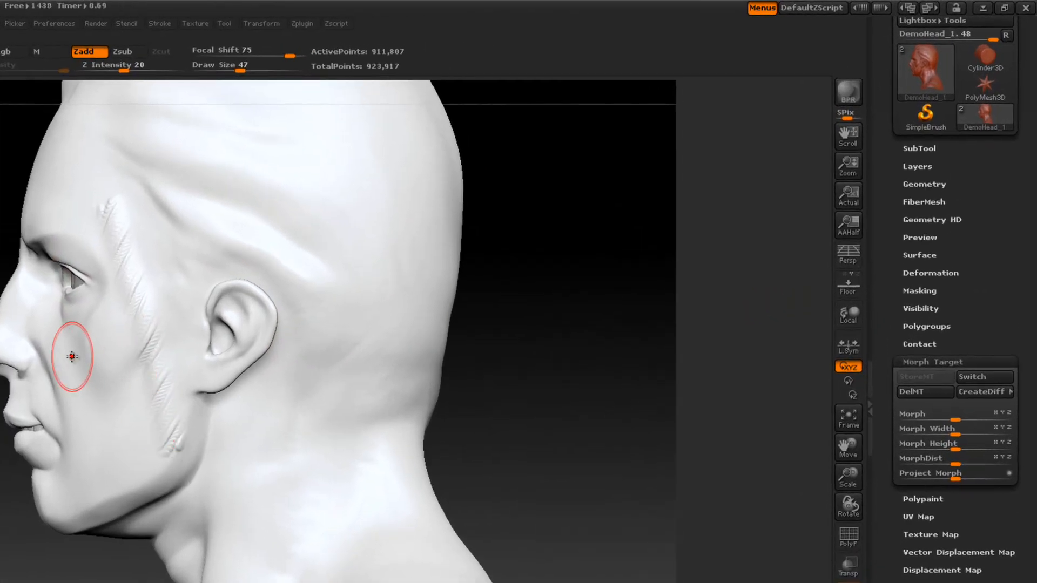
mouse_move(79, 357)
left_mouse_down()
mouse_move(179, 327)
mouse_move(93, 347)
left_mouse_up()
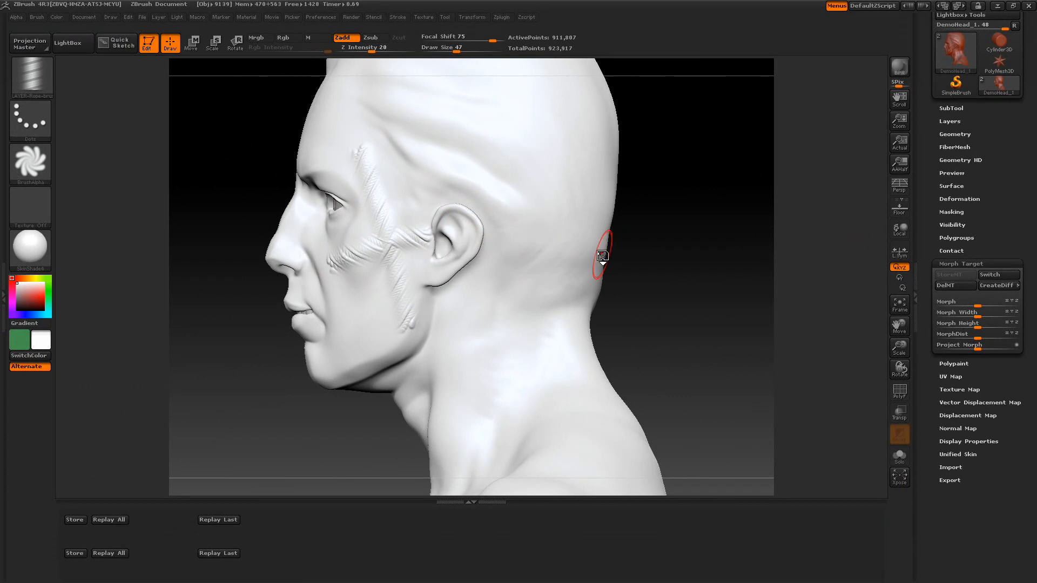
key("ctrl")
key("ctrl+z")
key("ctrl+z")
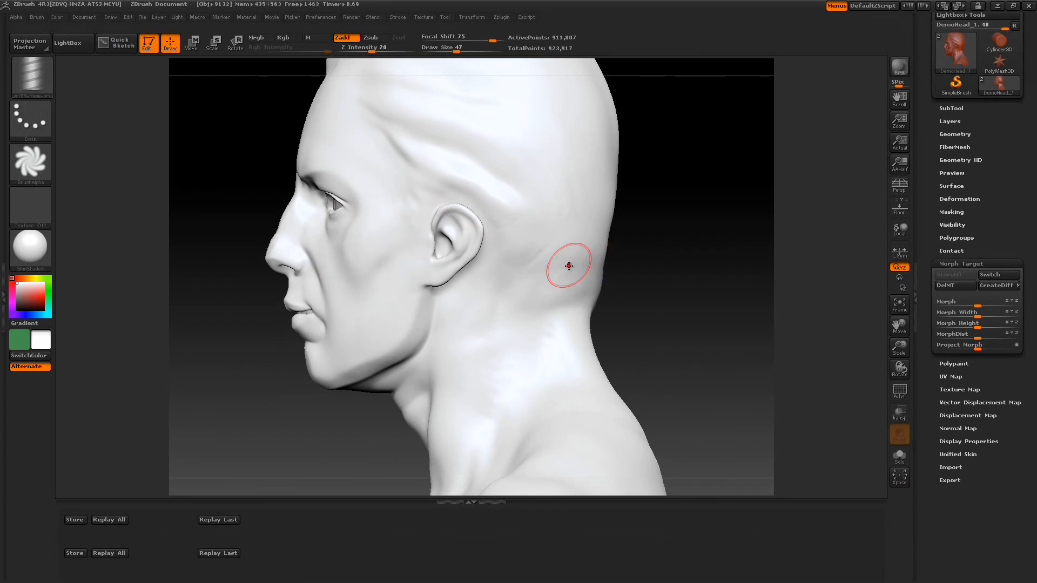
Collapse the extra stored-position row in the bottom tray and inspect the alpha Modify options
left_click_drag(338, 540, 333, 568)
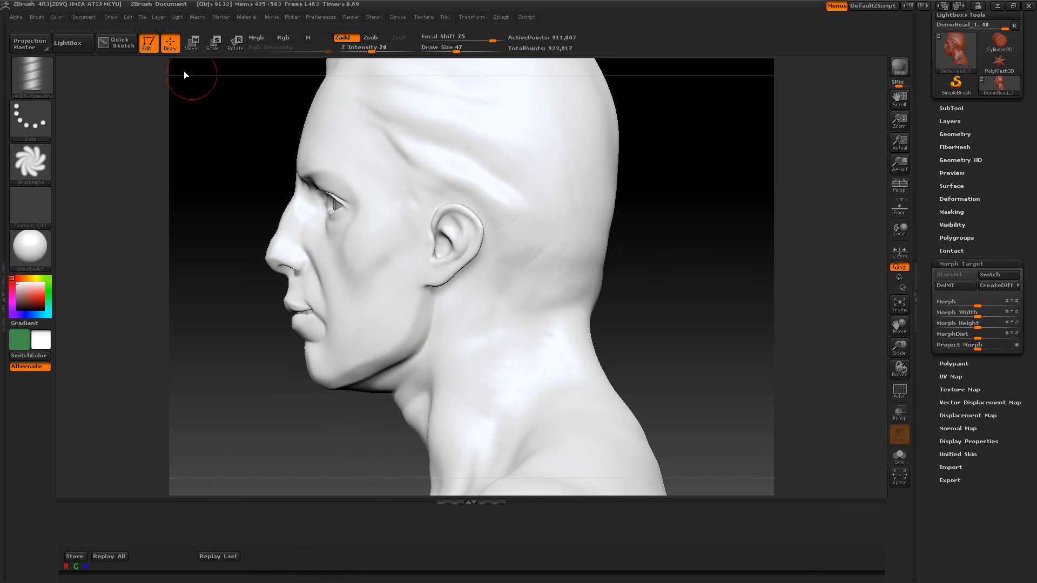
left_click(15, 18)
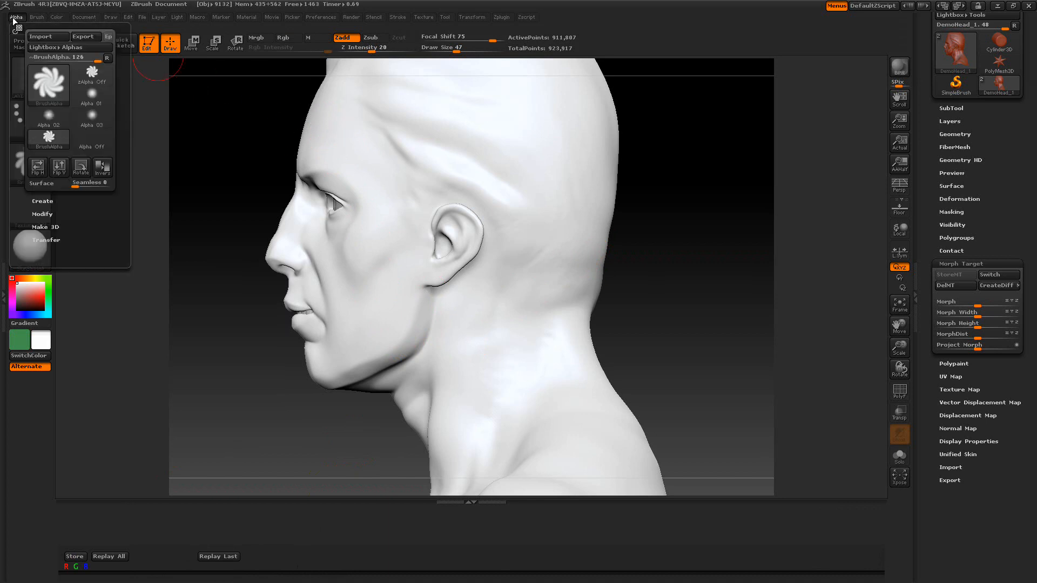
left_click(44, 214)
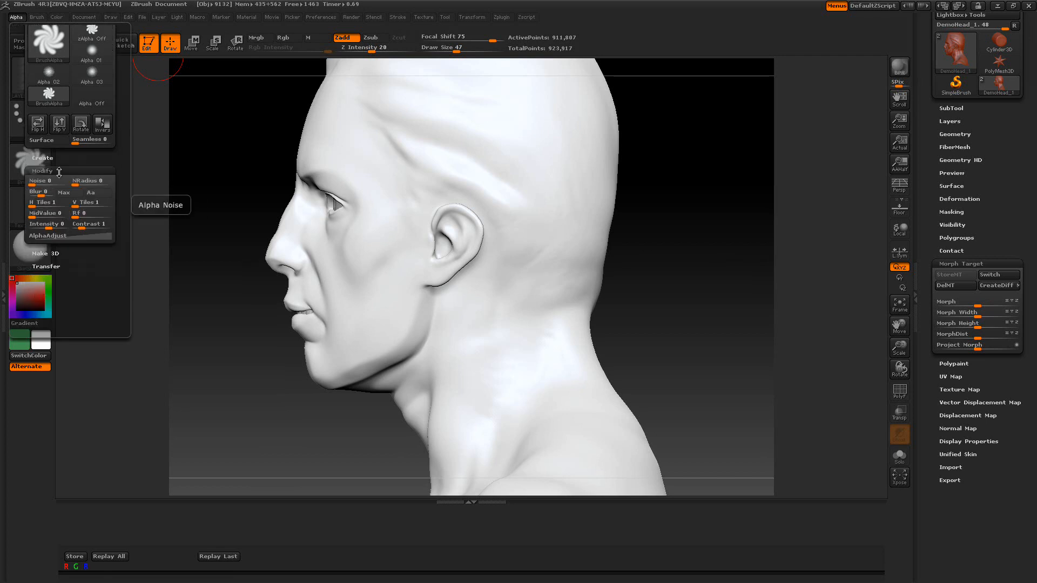
left_click(54, 170)
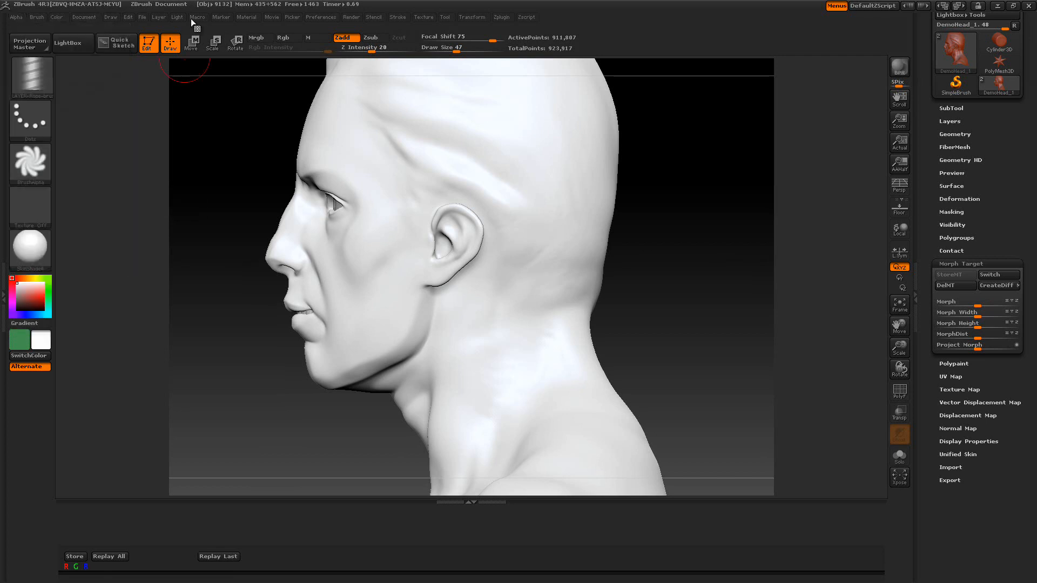
Pick a red colour, draw a rope stroke down the temple to the cheek, and replay the last stroke
left_click_drag(40, 294, 38, 298)
mouse_move(330, 131)
left_mouse_down()
mouse_move(390, 189)
mouse_move(384, 283)
mouse_move(359, 325)
left_mouse_up()
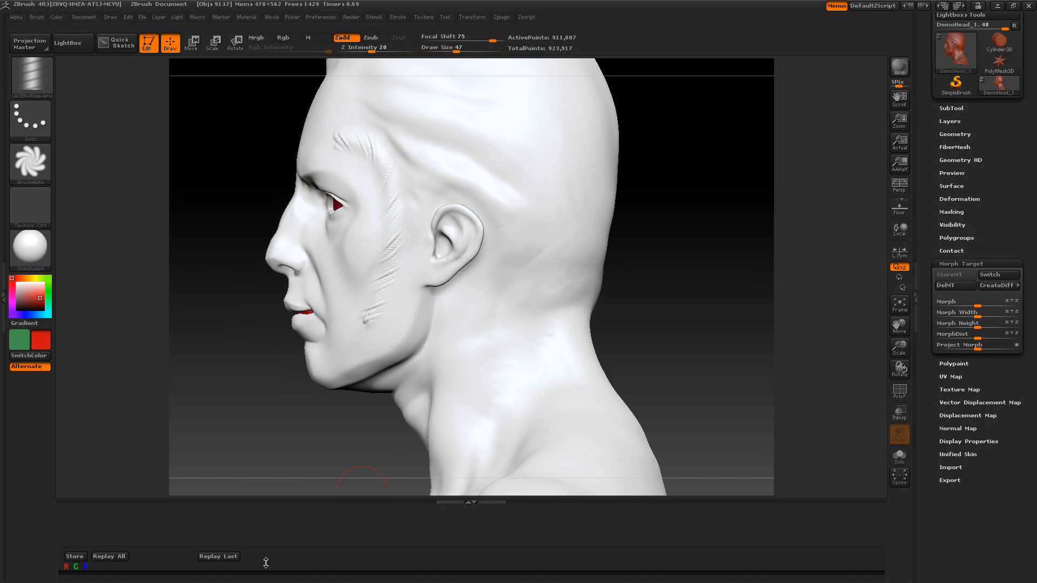
left_click(218, 557)
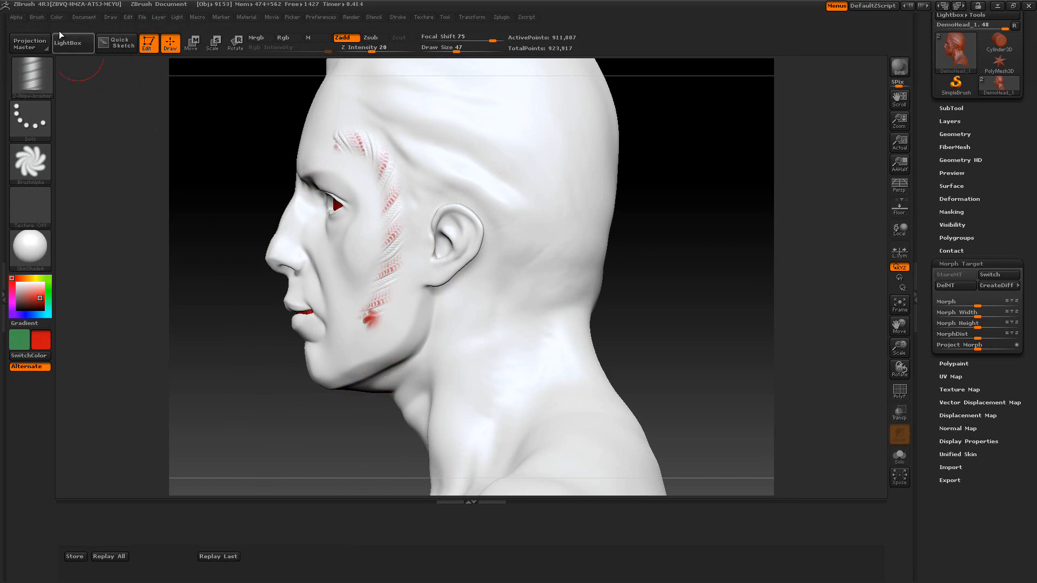
Reset all brushes, replay the last stroke with the default brush, then undo that replay
left_click(37, 18)
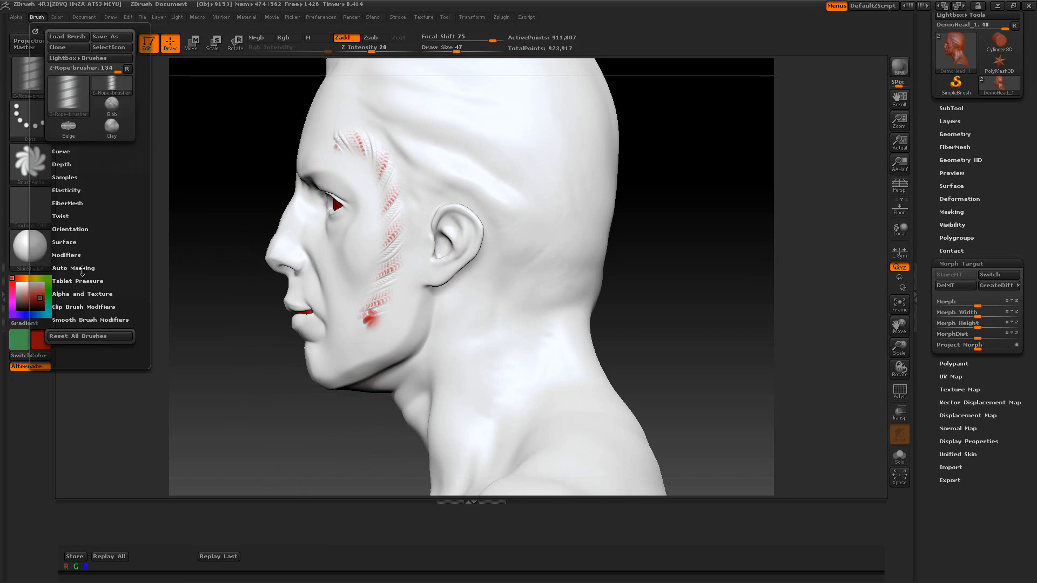
left_click(86, 335)
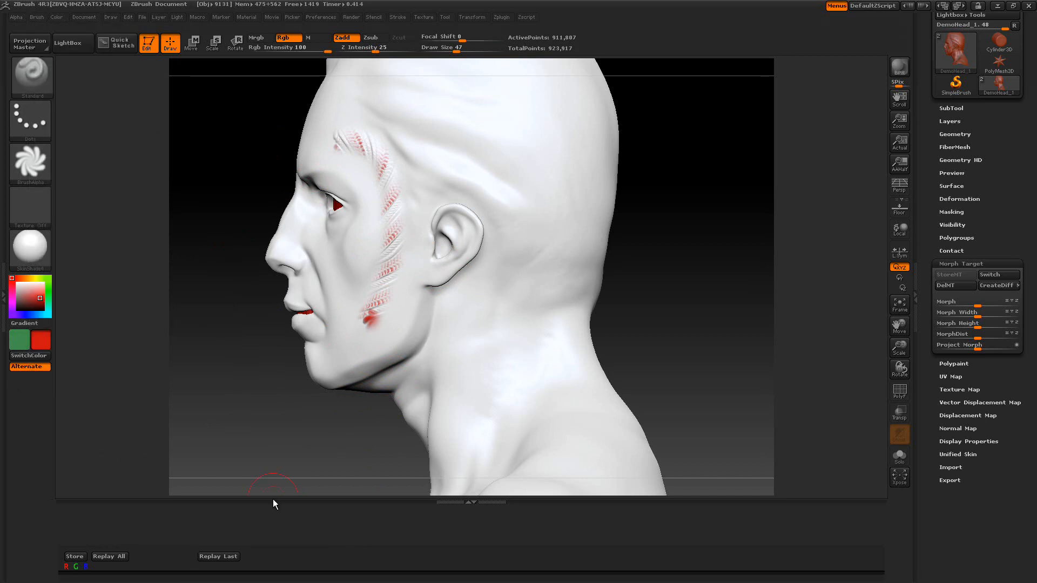
left_click(218, 557)
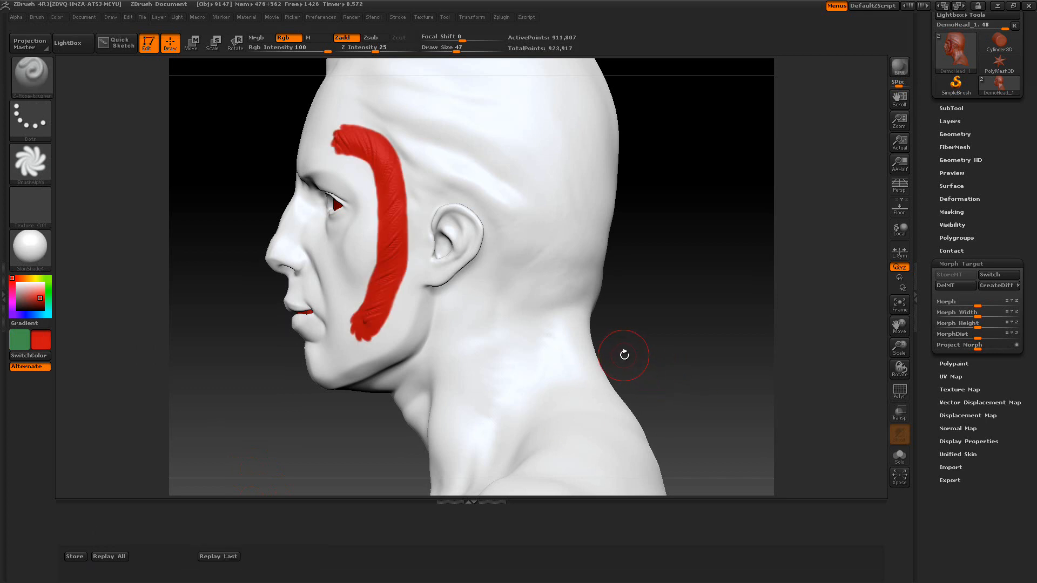
key("ctrl+z")
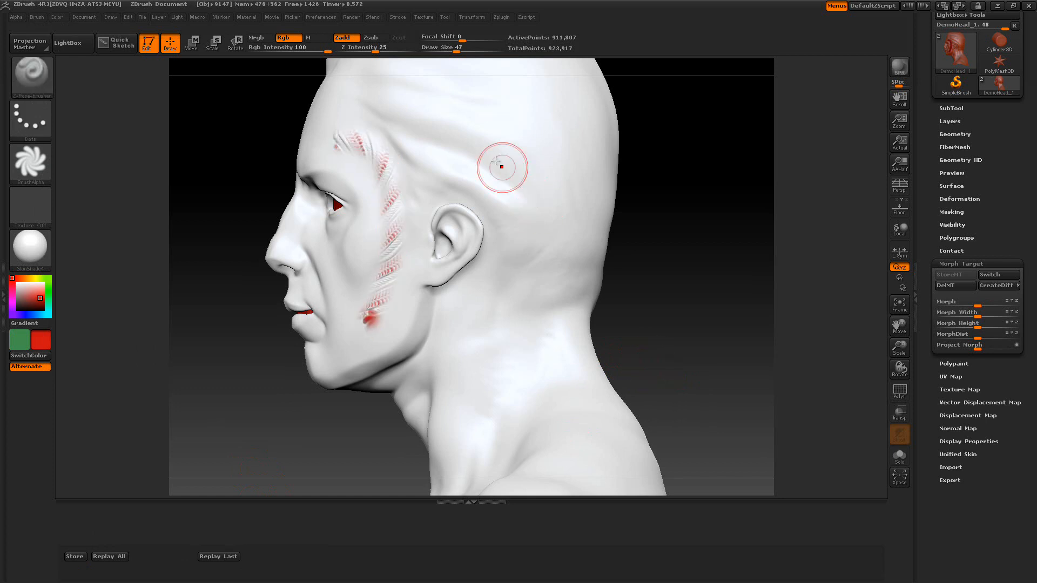
Set the draw size to 34 and replay the last stroke on the head
left_click_drag(456, 50, 452, 50)
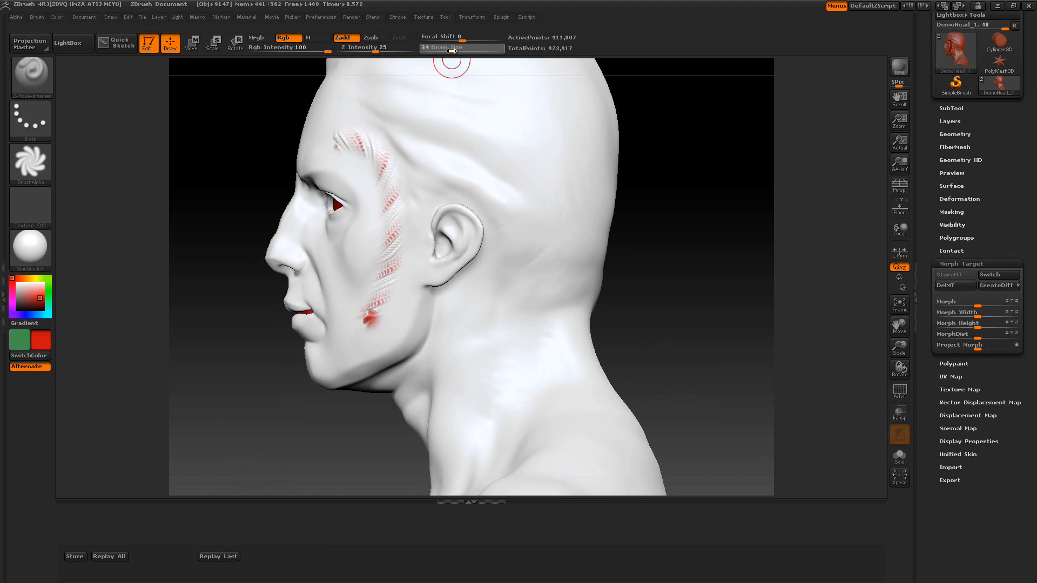
left_click(224, 557)
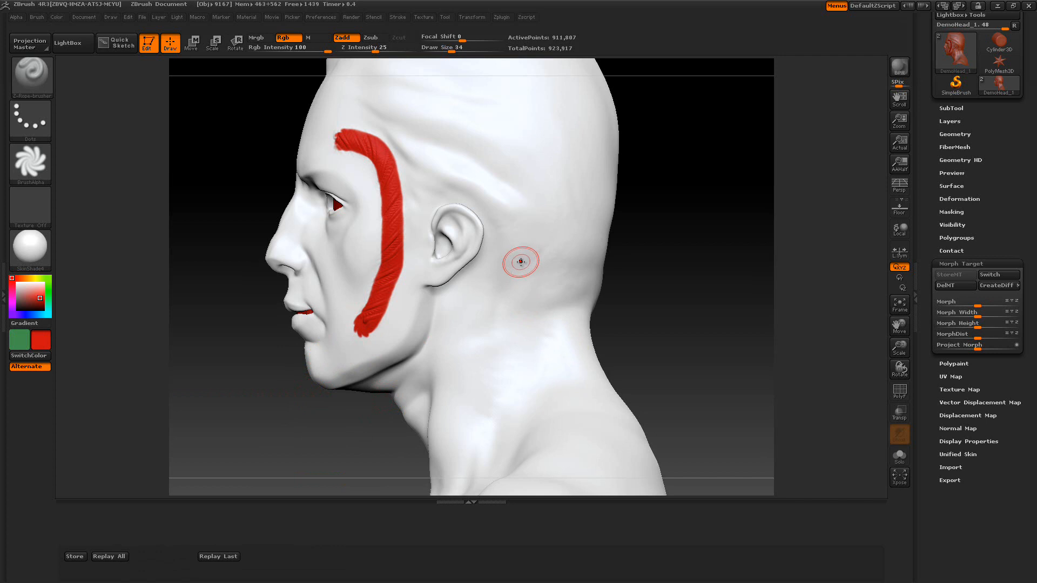
Pick white from the face and fill the whole object with it
mouse_move(27, 290)
left_mouse_down()
mouse_move(285, 234)
mouse_move(333, 247)
left_mouse_up()
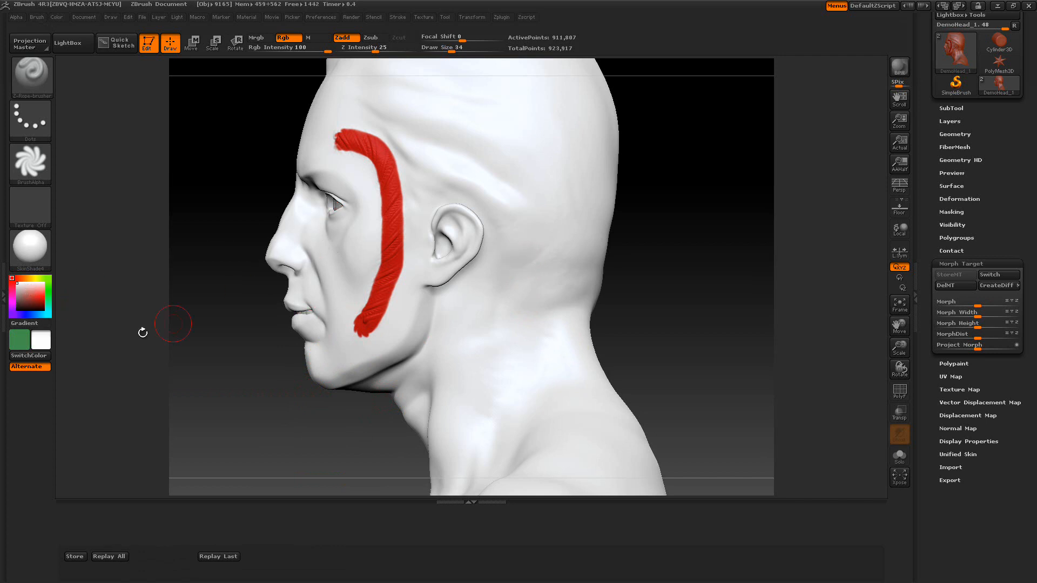
left_click(57, 15)
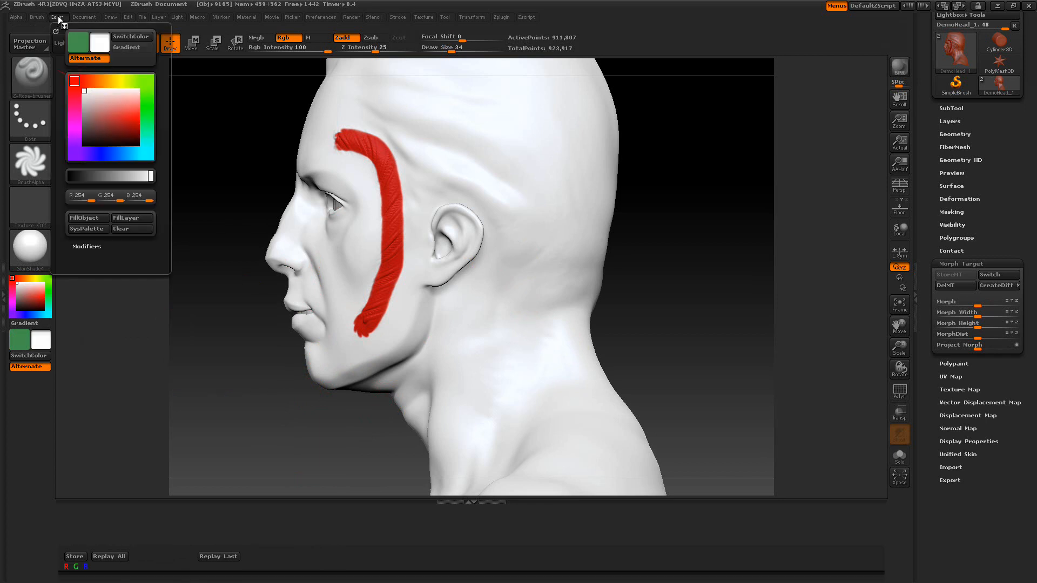
left_click(72, 223)
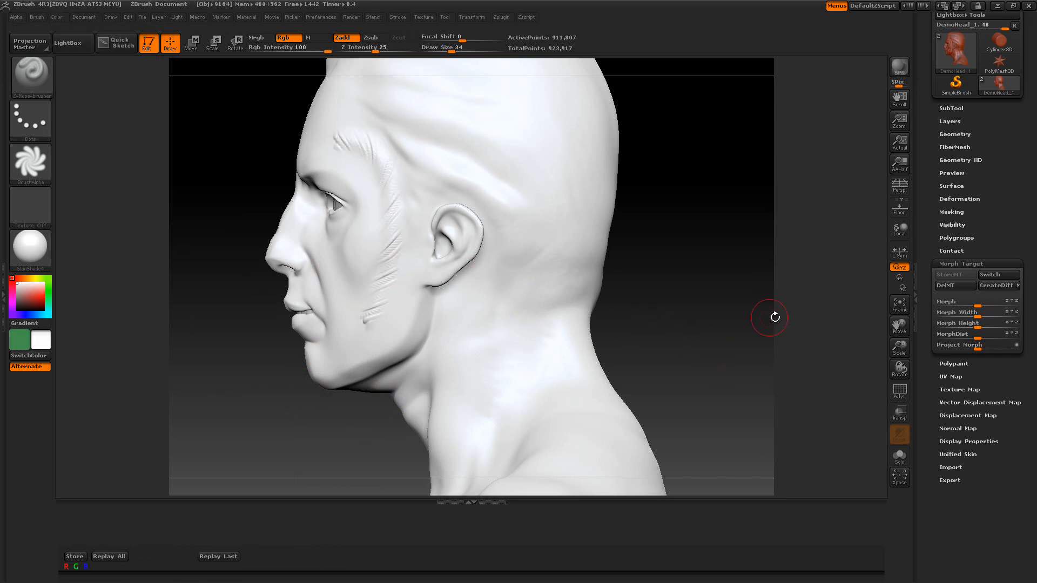
Toggle between the stored morph target and the sculpt, then blend the Morph slider to about -62
left_click(988, 276)
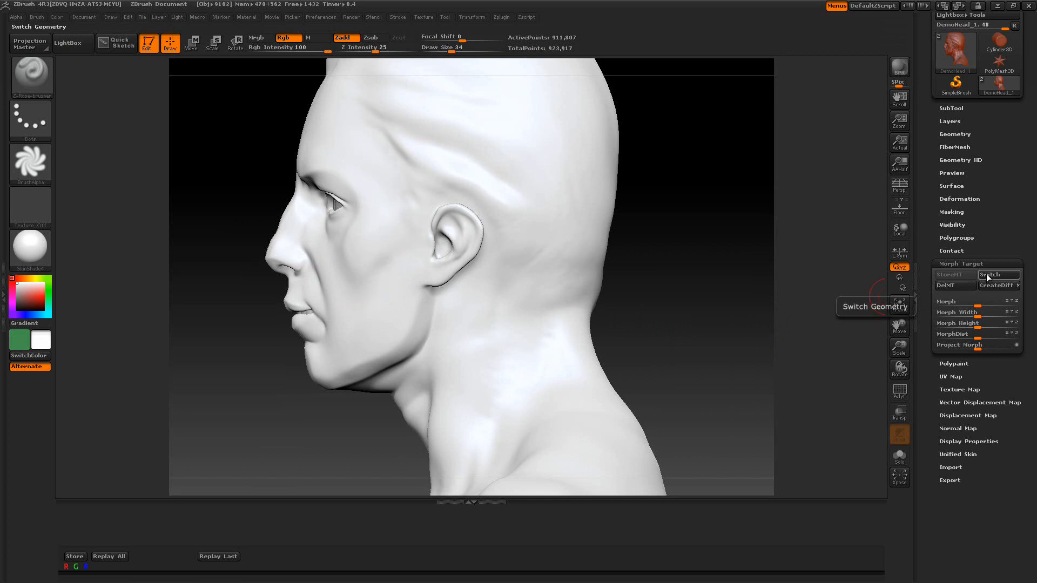
left_click(988, 276)
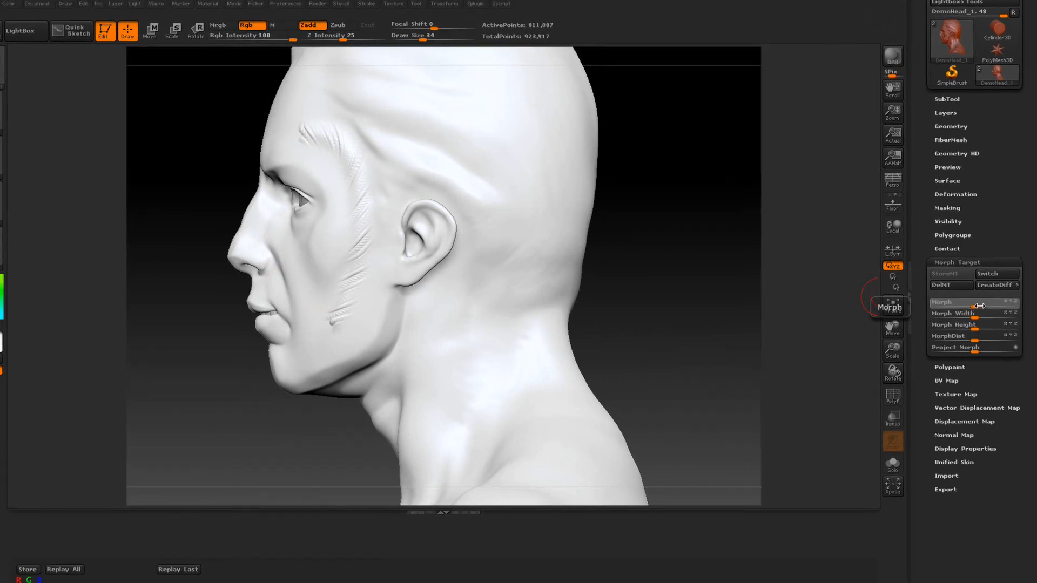
left_click_drag(979, 305, 991, 306)
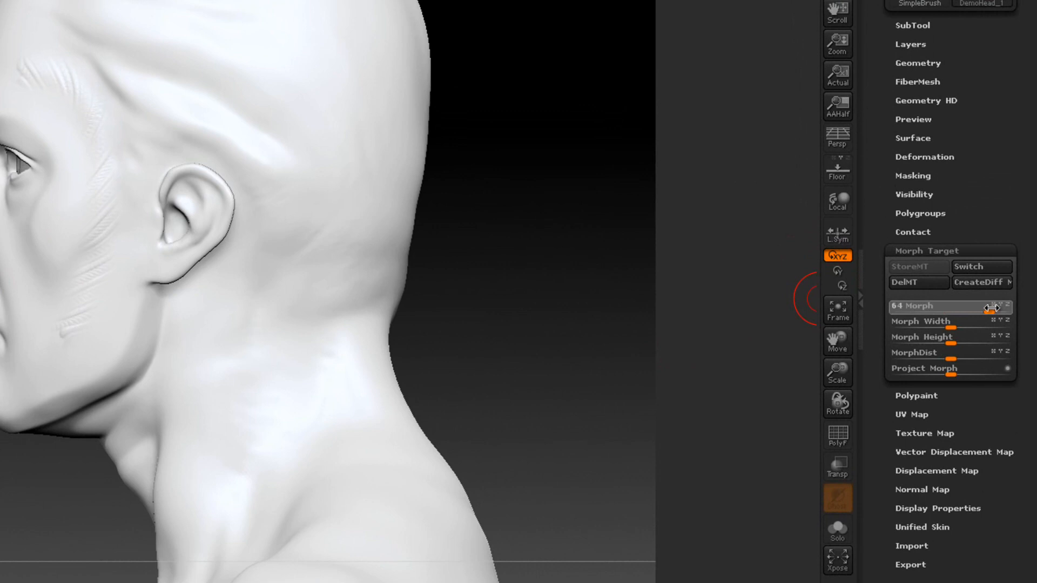
left_click_drag(995, 307, 931, 307)
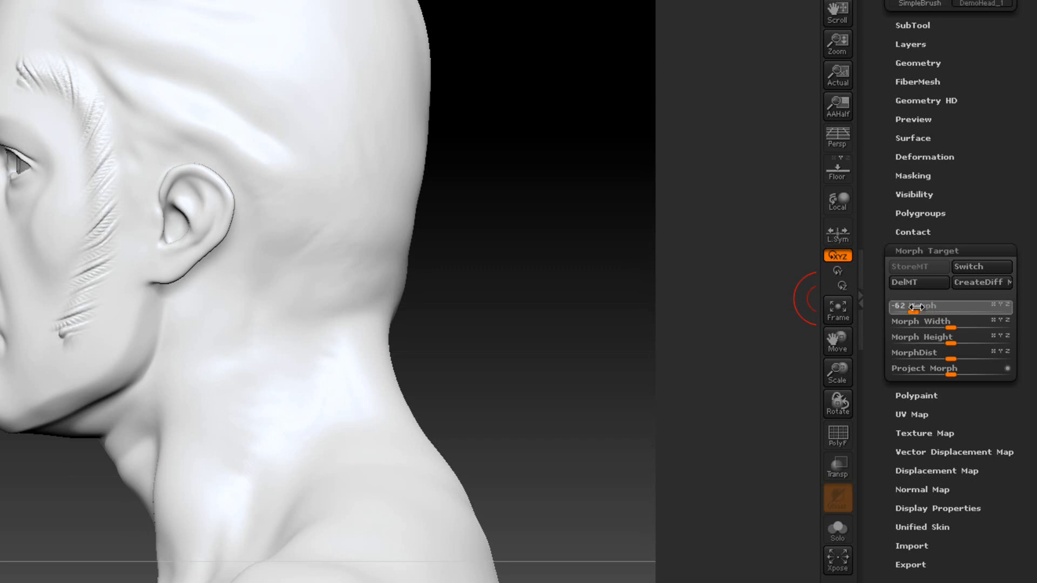
left_click_drag(917, 307, 915, 307)
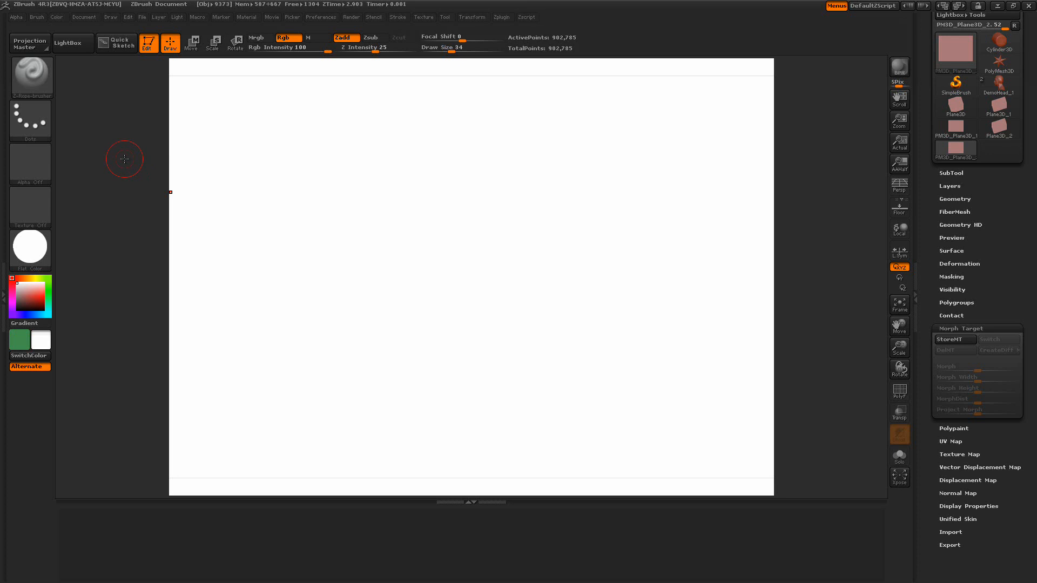
Start Quick Sketch mode, dismissing the script error and launching it again
left_click(115, 46)
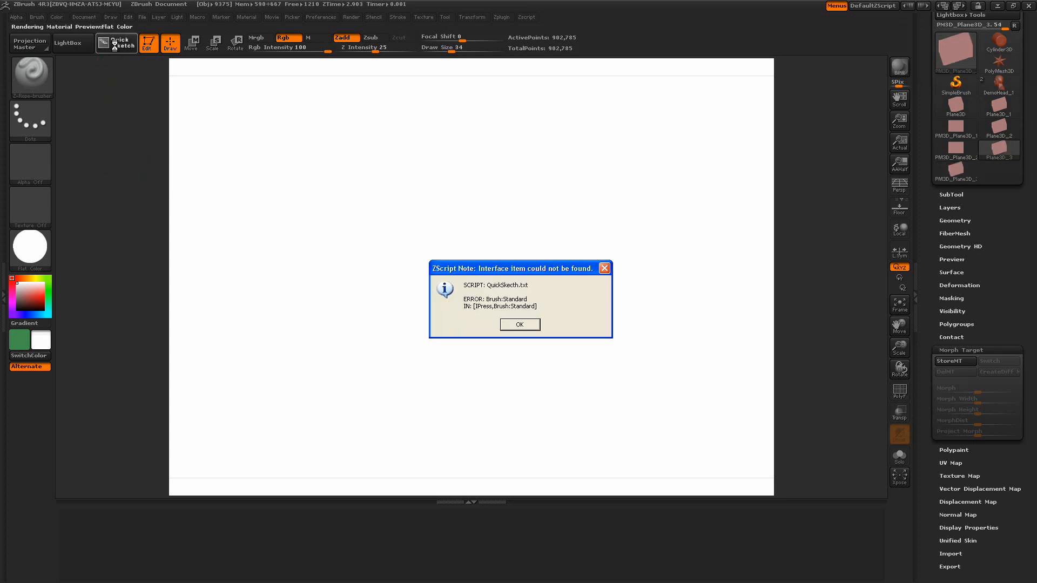
left_click(520, 325)
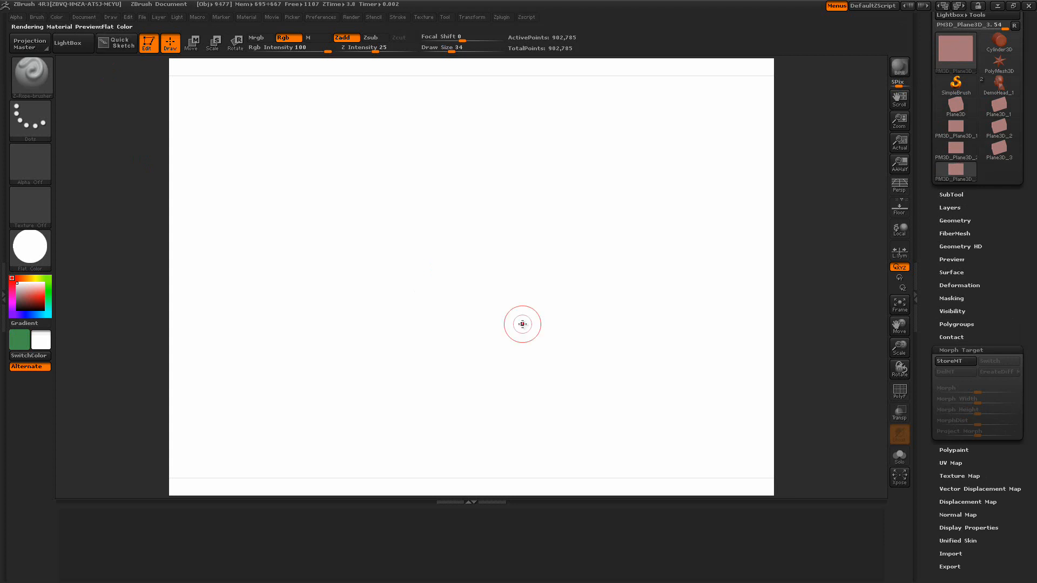
left_click(37, 16)
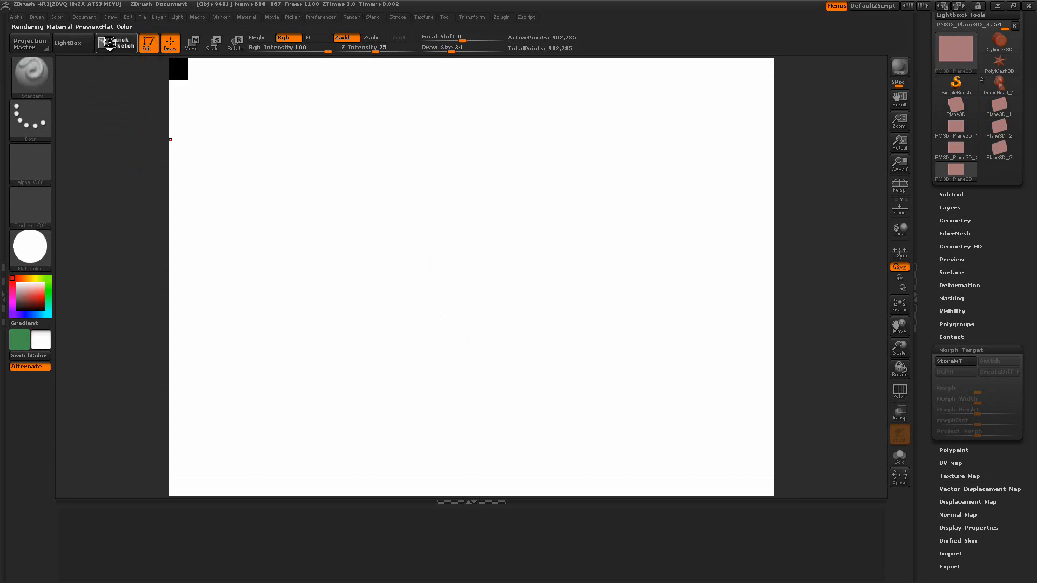
left_click(109, 41)
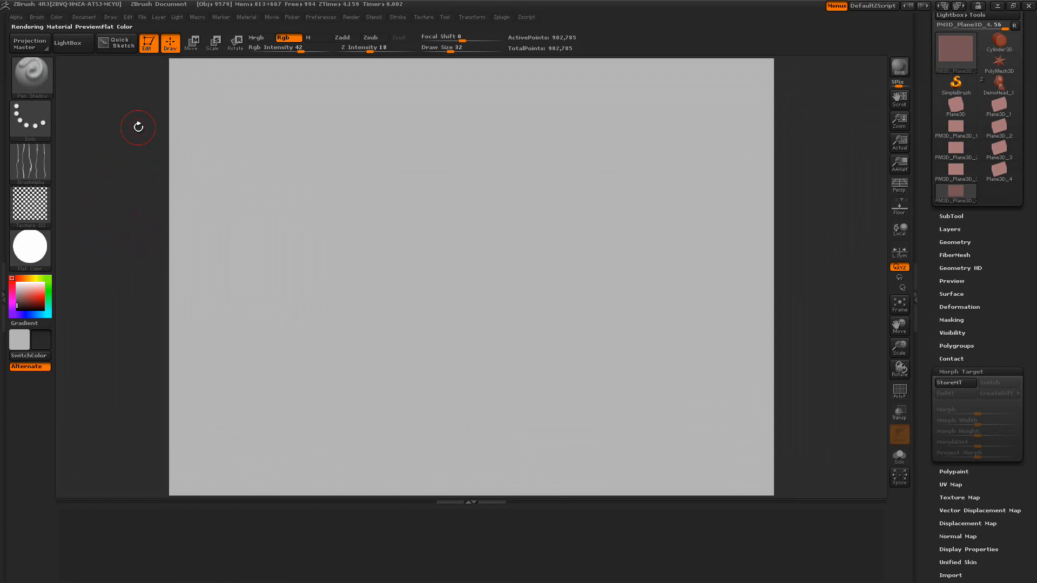
Apply BasicMaterial2 as the material for the sketch plane
left_click(30, 248)
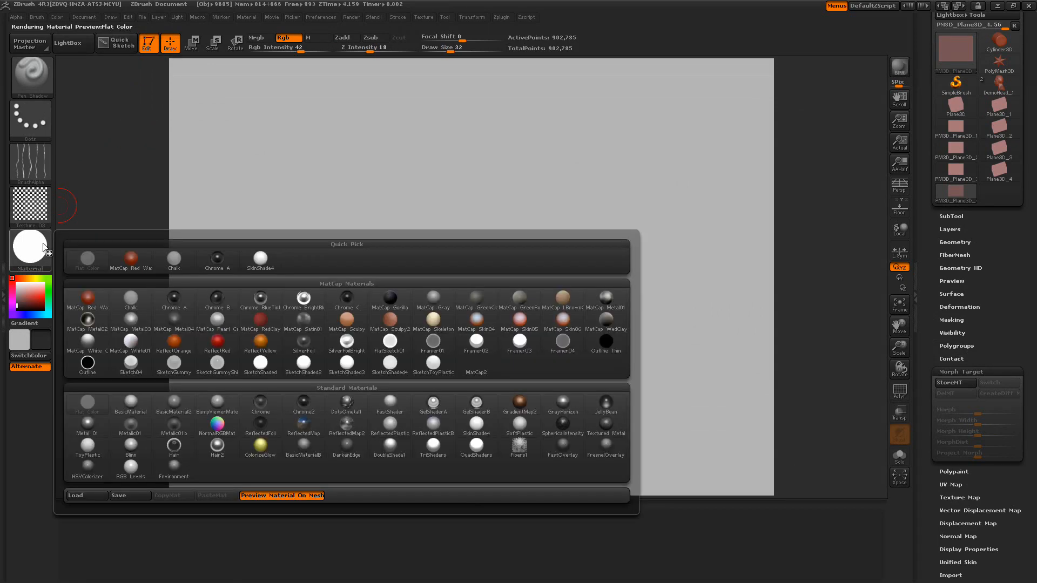
left_click(171, 403)
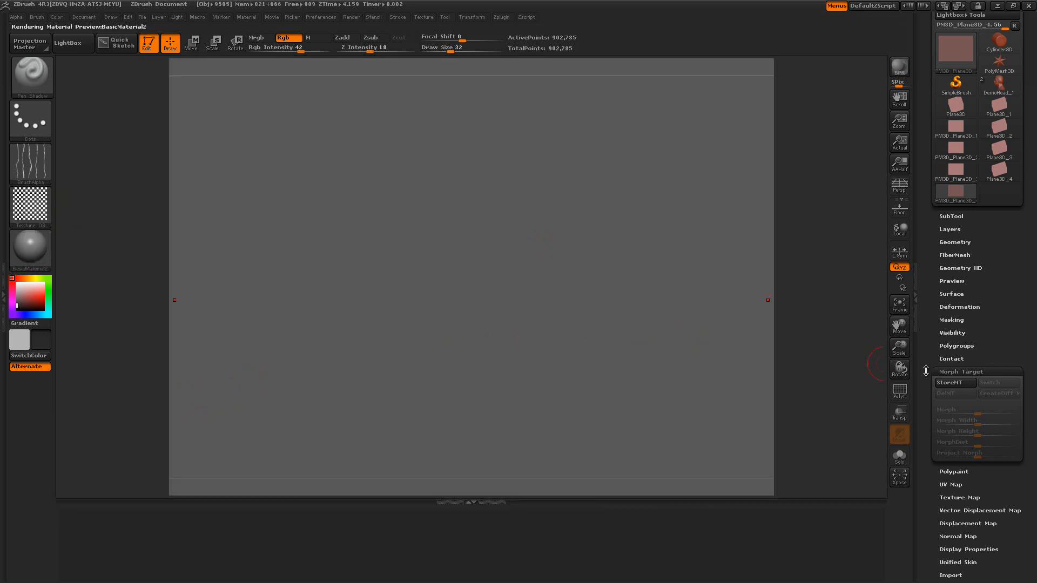
Store a morph target on the plane and collapse the extra stored-position row in the bottom tray
left_click(946, 380)
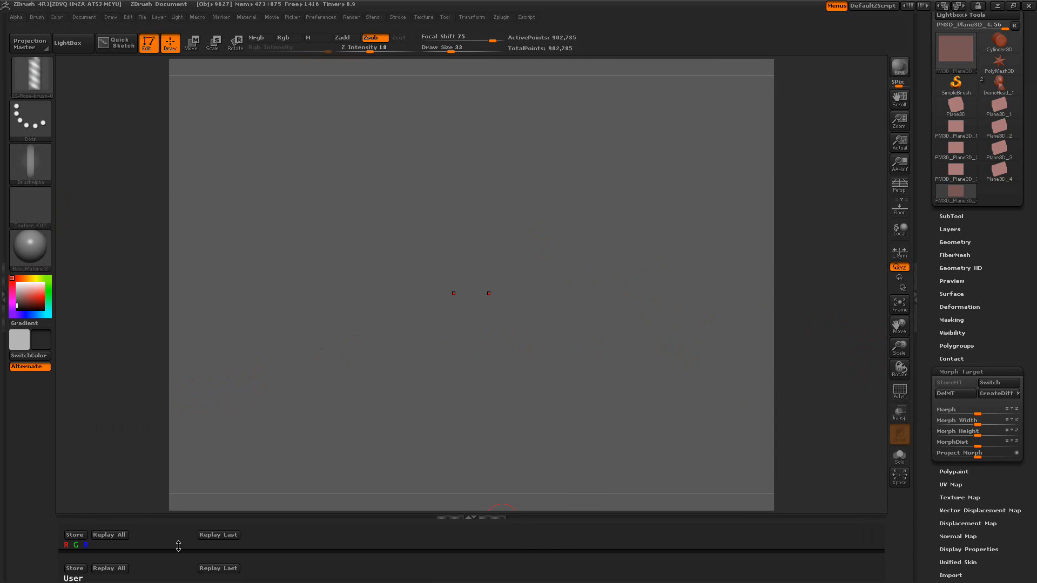
left_click(369, 242)
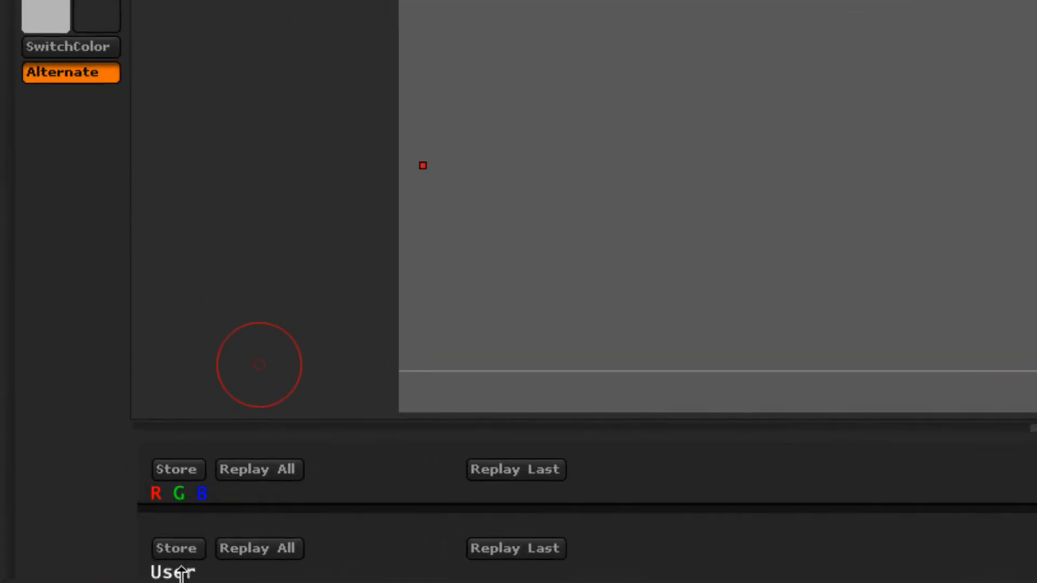
left_click_drag(761, 550, 766, 532)
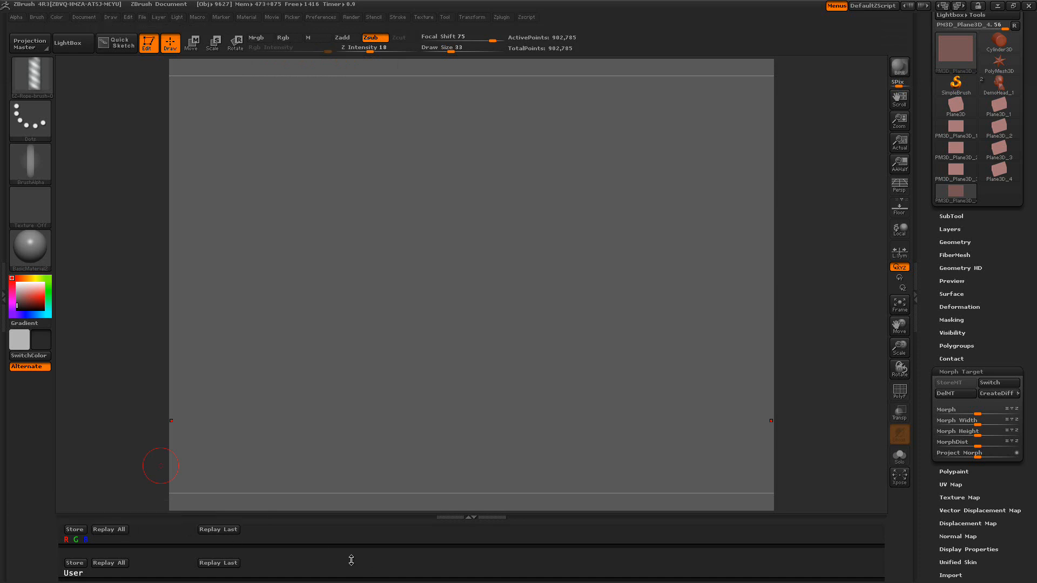
left_click_drag(315, 544, 312, 518)
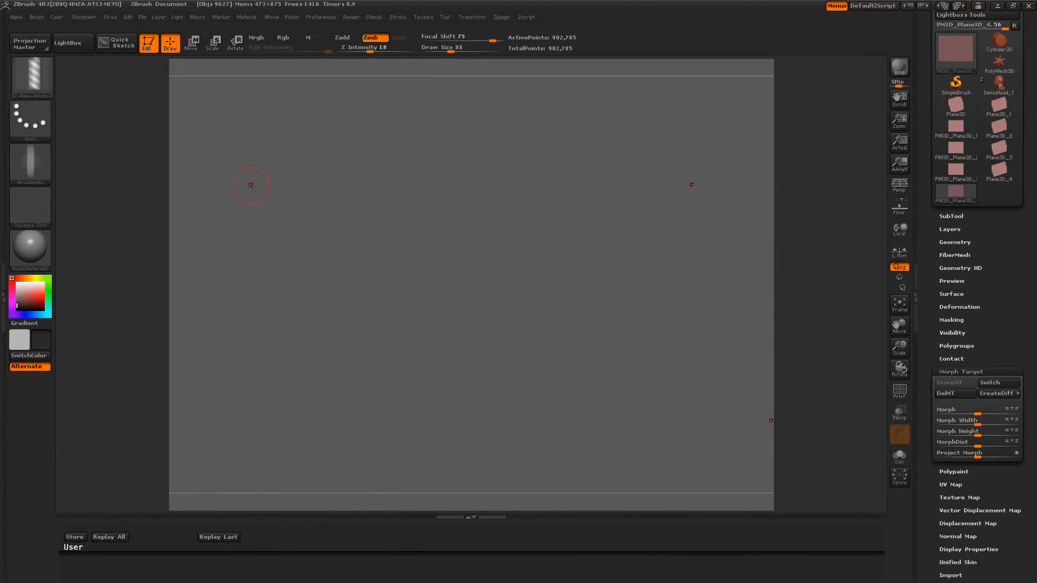
Set the draw size to 82 and sculpt vertical rope strokes down the plane
left_click_drag(453, 48, 467, 49)
left_click_drag(332, 122, 336, 329)
left_click_drag(336, 437, 335, 451)
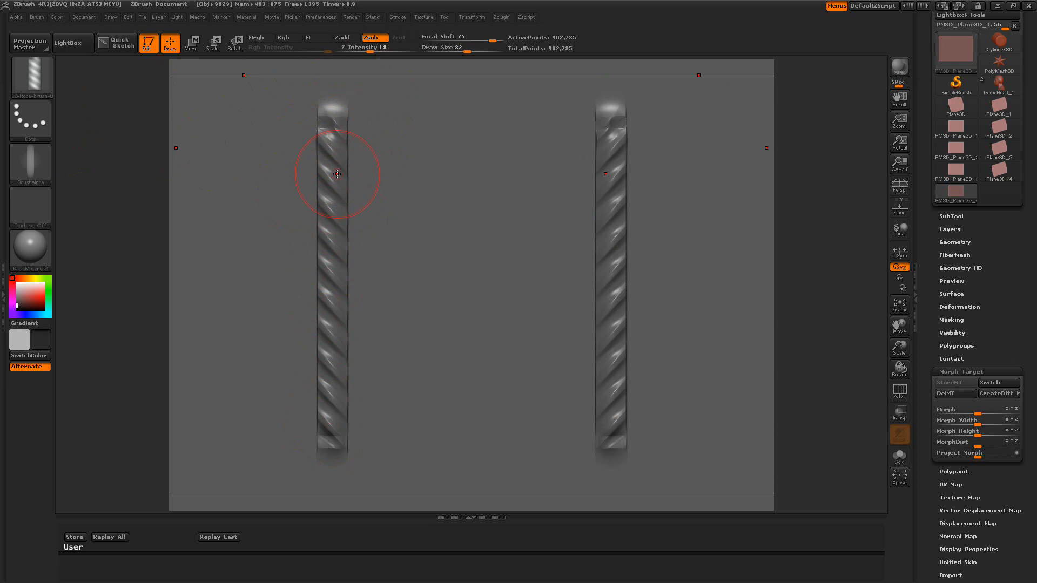
Replay the last rope strokes in Zadd at draw size 54, then switch to the stored morph target
left_click_drag(473, 50, 460, 50)
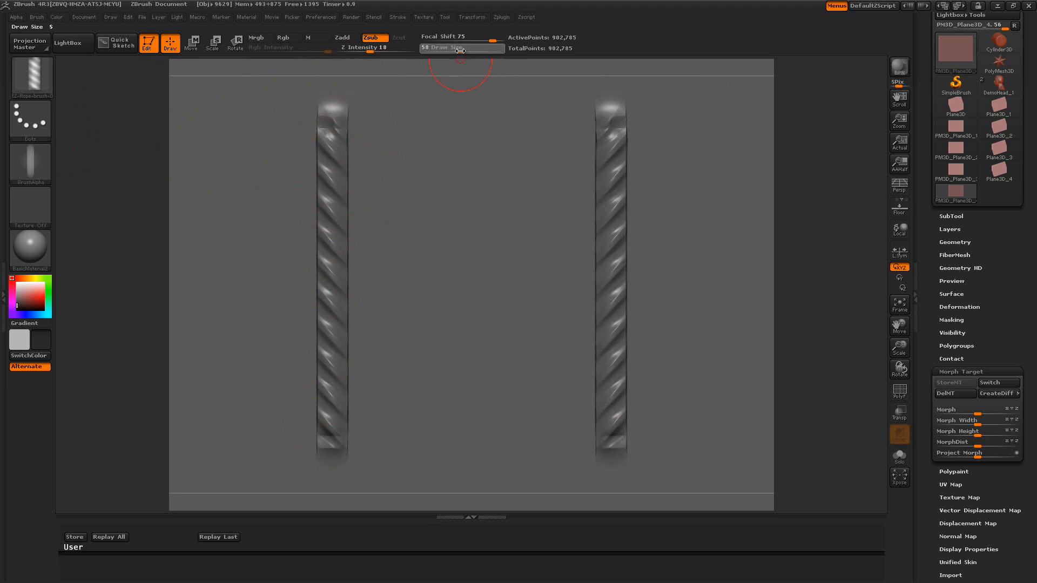
left_click(349, 40)
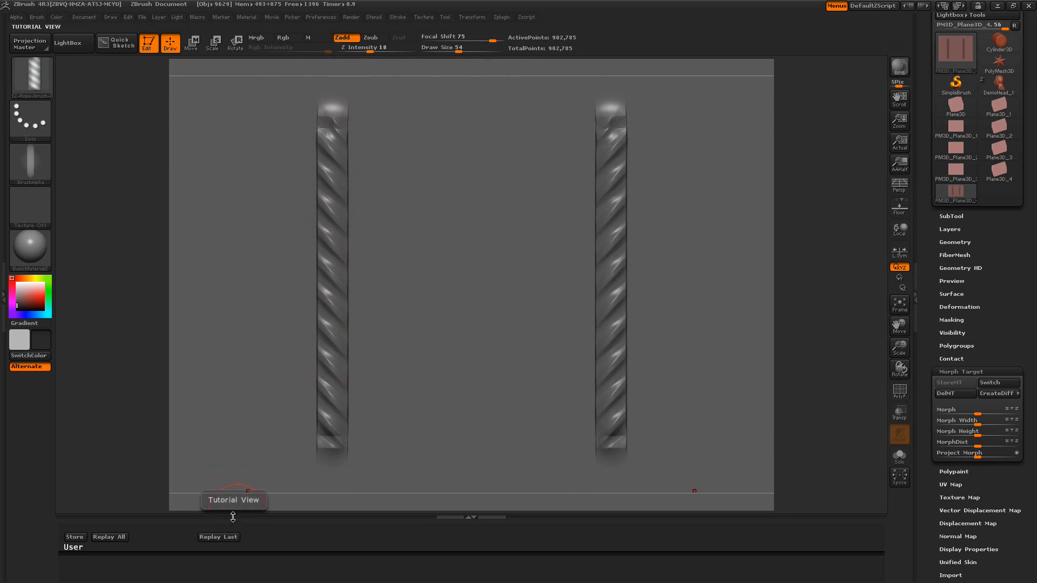
left_click(219, 537)
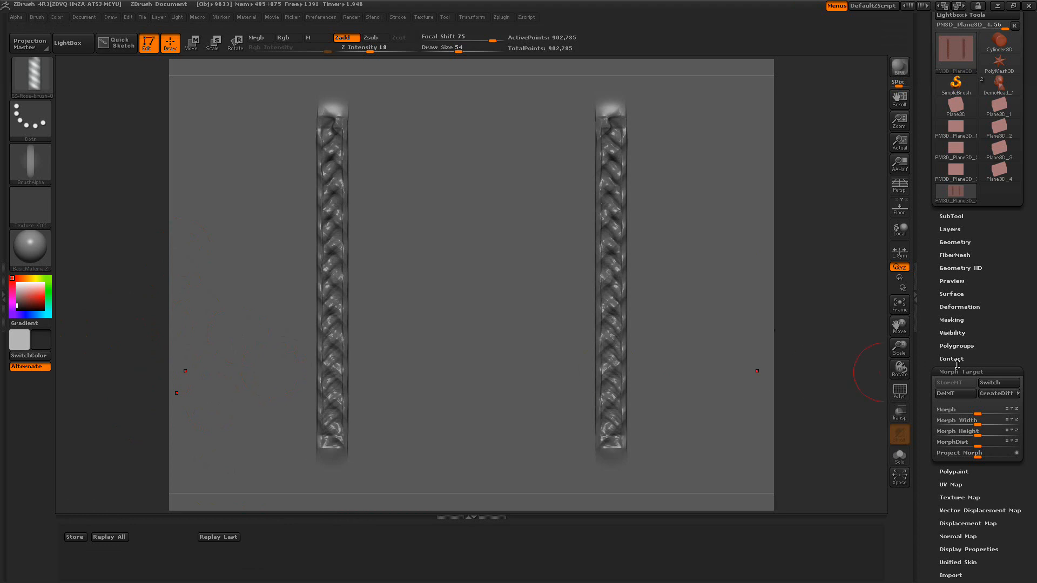
left_click(985, 383)
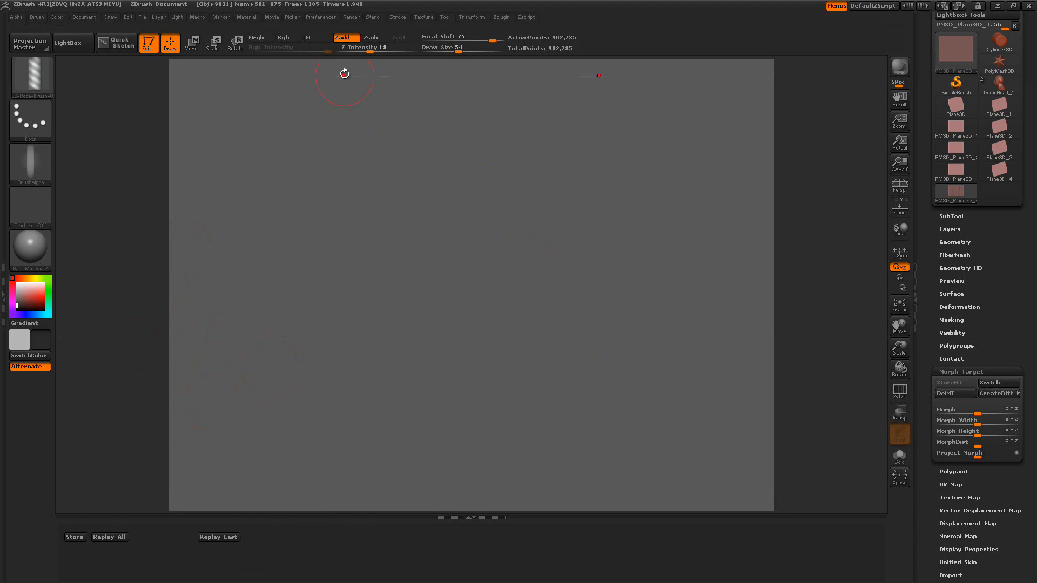
Switch the brush to Zsub and stroke across the plane with the rope brush
left_click(371, 38)
mouse_move(446, 171)
left_mouse_down()
mouse_move(357, 116)
mouse_move(296, 139)
mouse_move(262, 225)
mouse_move(286, 272)
mouse_move(394, 370)
mouse_move(463, 460)
left_mouse_up()
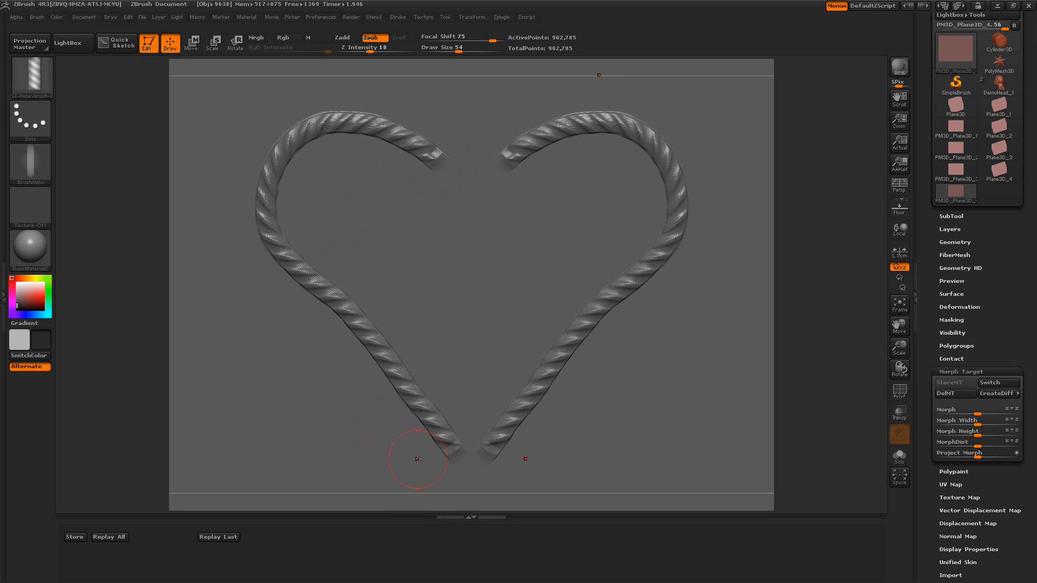
Load the third EZ-Rope brush from LightBox and set the draw size to 34
left_click(77, 45)
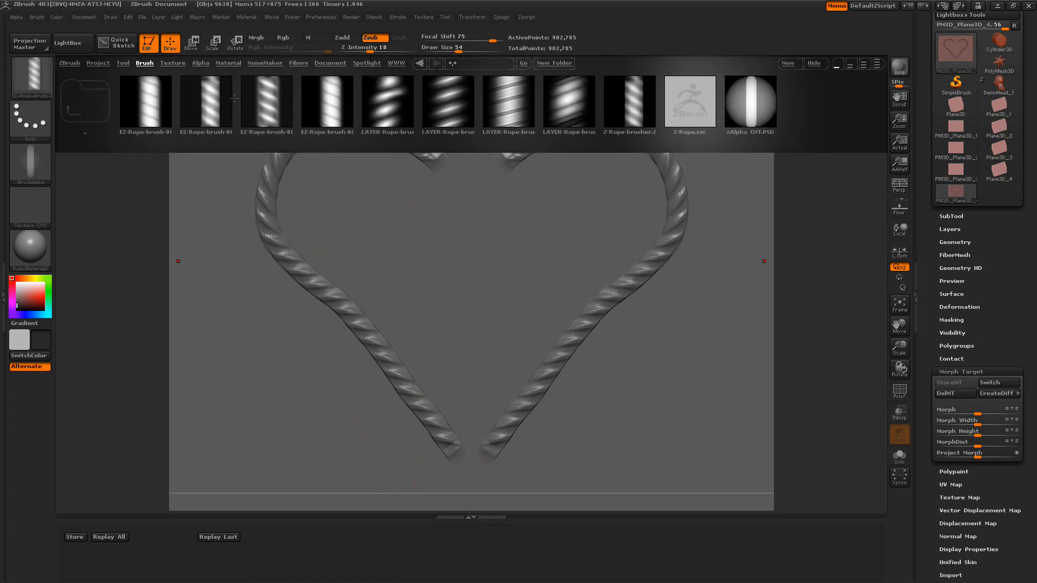
double_click(264, 98)
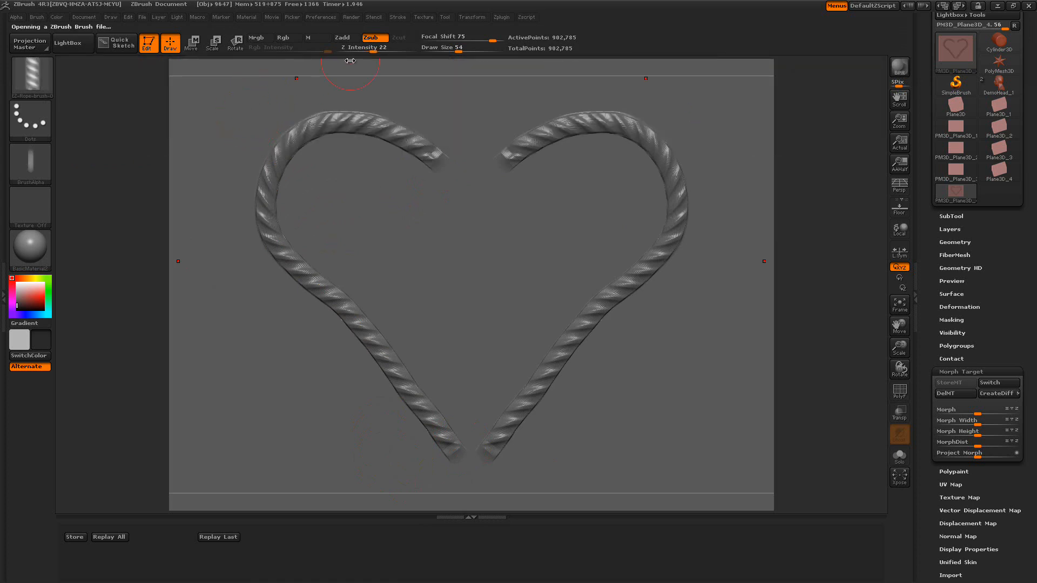
left_click_drag(462, 52, 453, 49)
left_click_drag(455, 50, 453, 50)
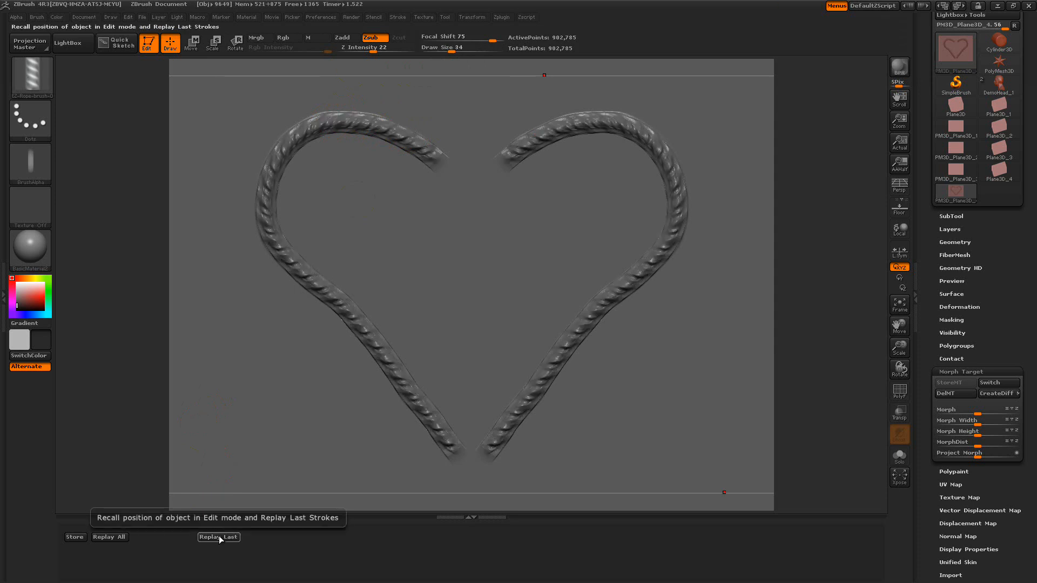
Undo the carved strokes, switch to Zadd and replay the last rope strokes with the new brush
key("ctrl")
left_click(539, 380, "ctrl")
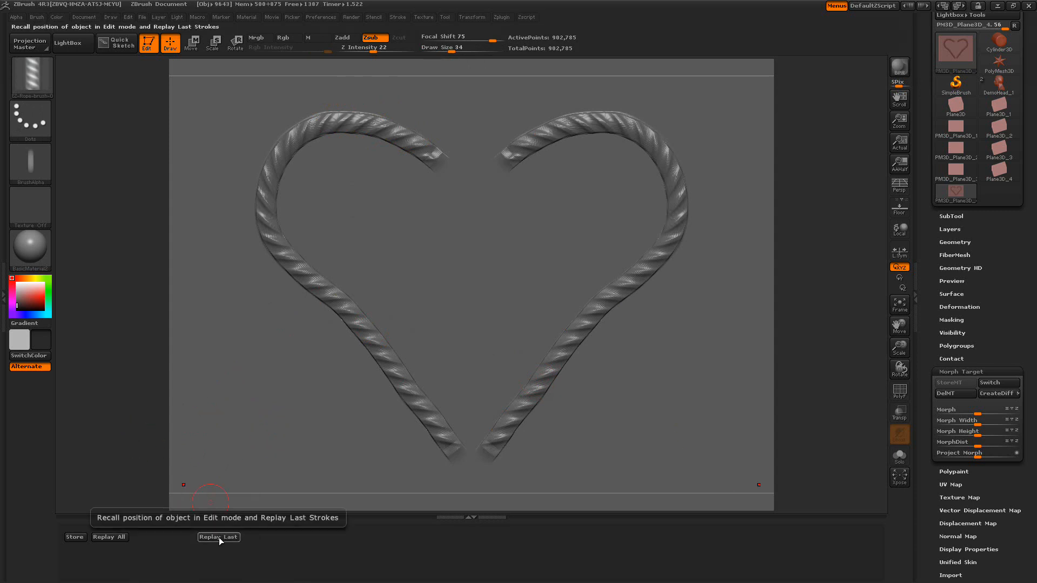
left_click(343, 38)
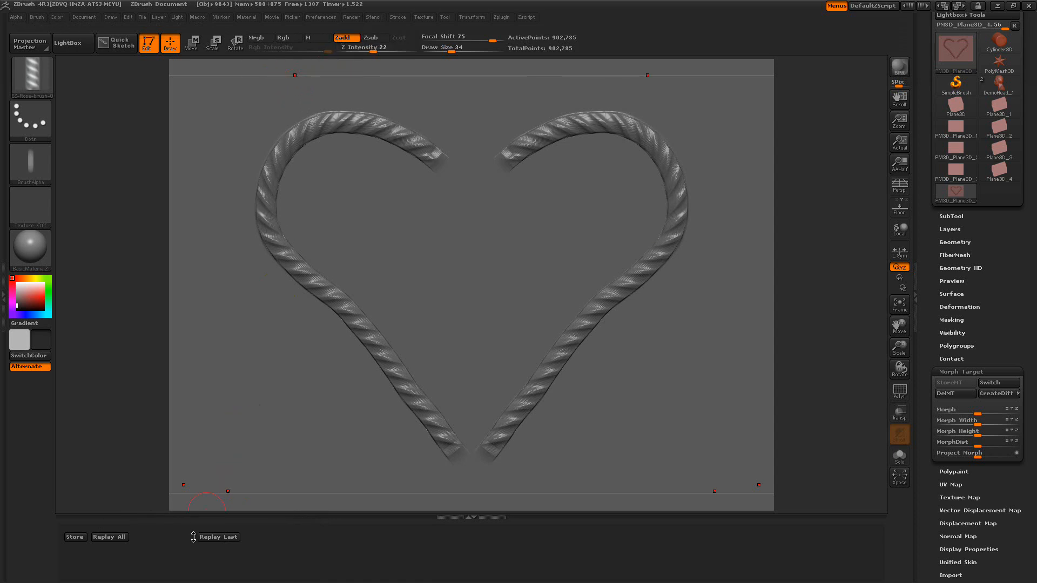
left_click(214, 542)
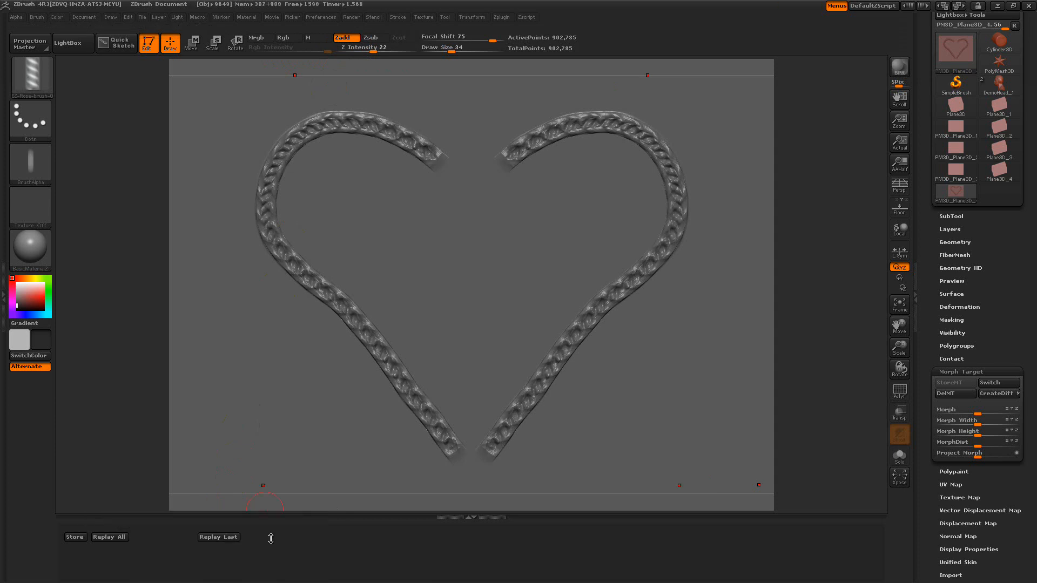
Expand the stored-position tray, pick a red colour and replay the last strokes
left_click_drag(272, 539, 271, 569)
left_click(39, 298)
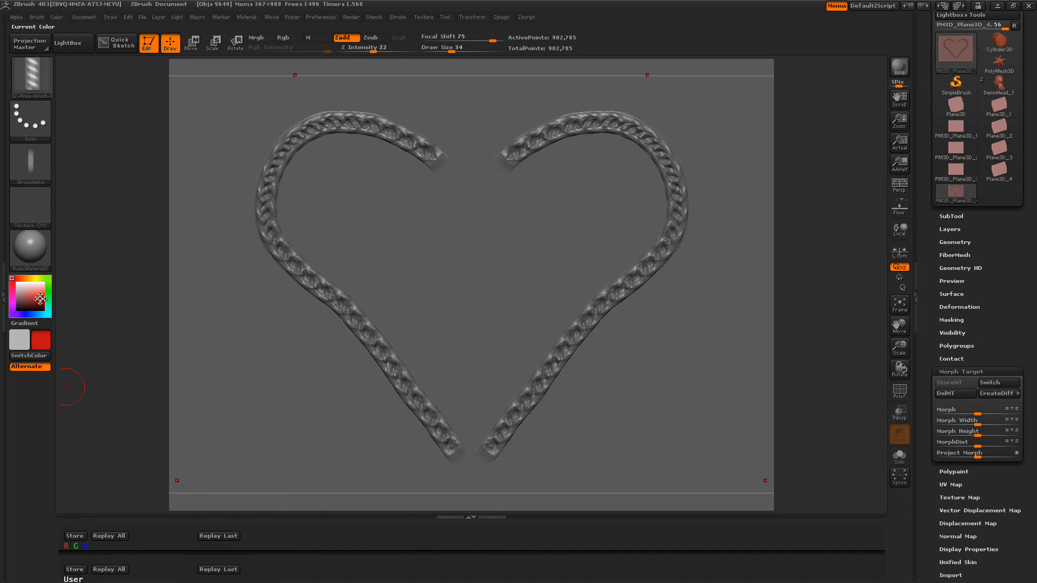
left_click(224, 536)
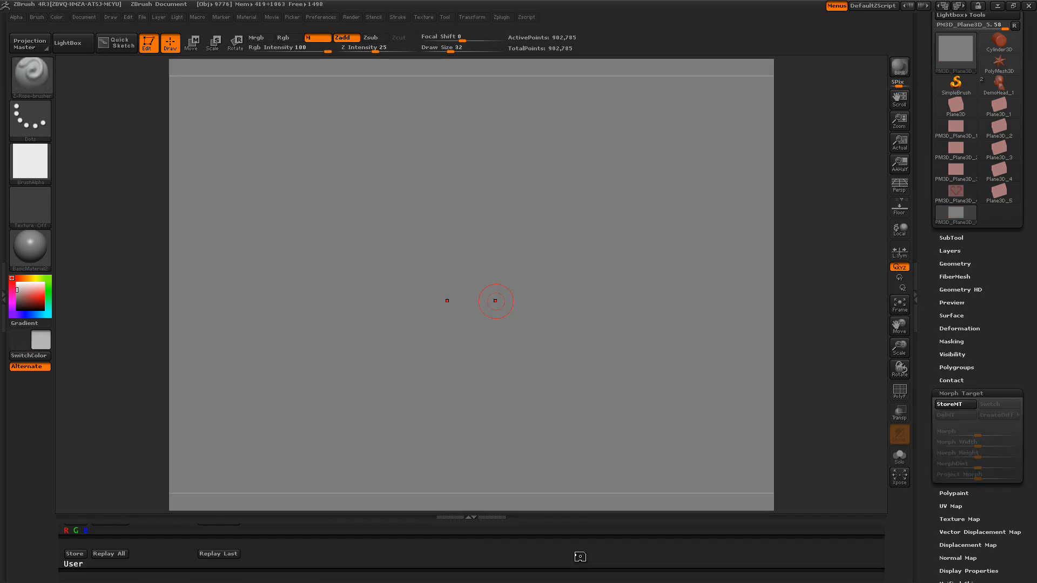
Load the third EZ-Rope brush and sculpt two mirrored vertical Zsub rope strokes down the new plane
left_click_drag(576, 557, 575, 545)
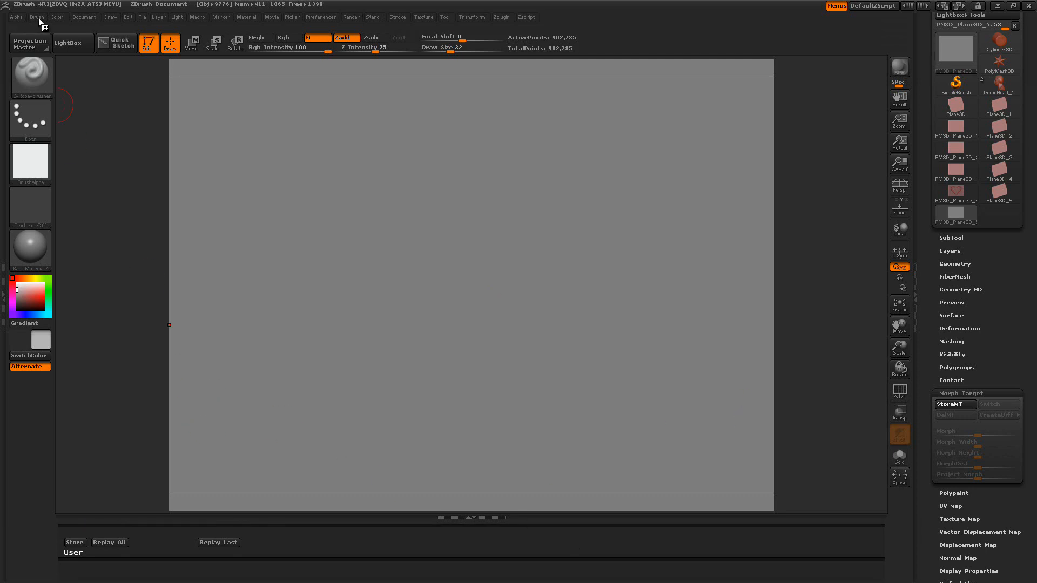
left_click(57, 17)
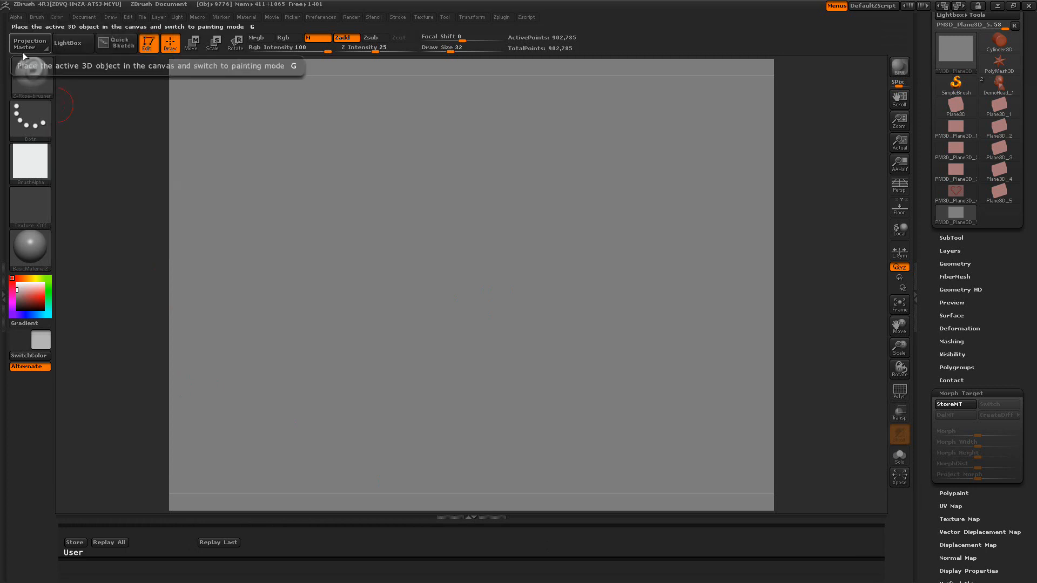
left_click(67, 43)
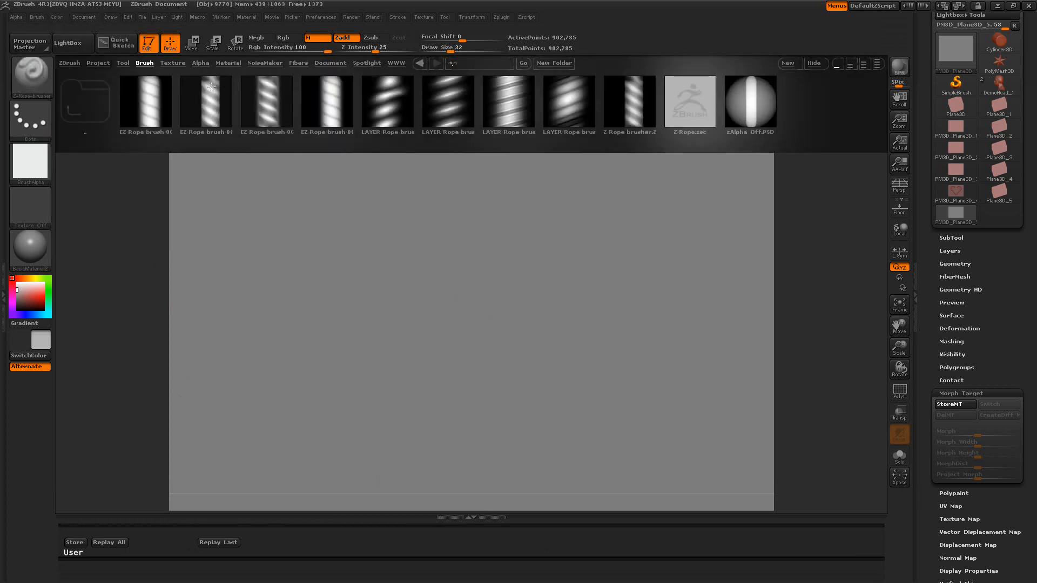
double_click(275, 97)
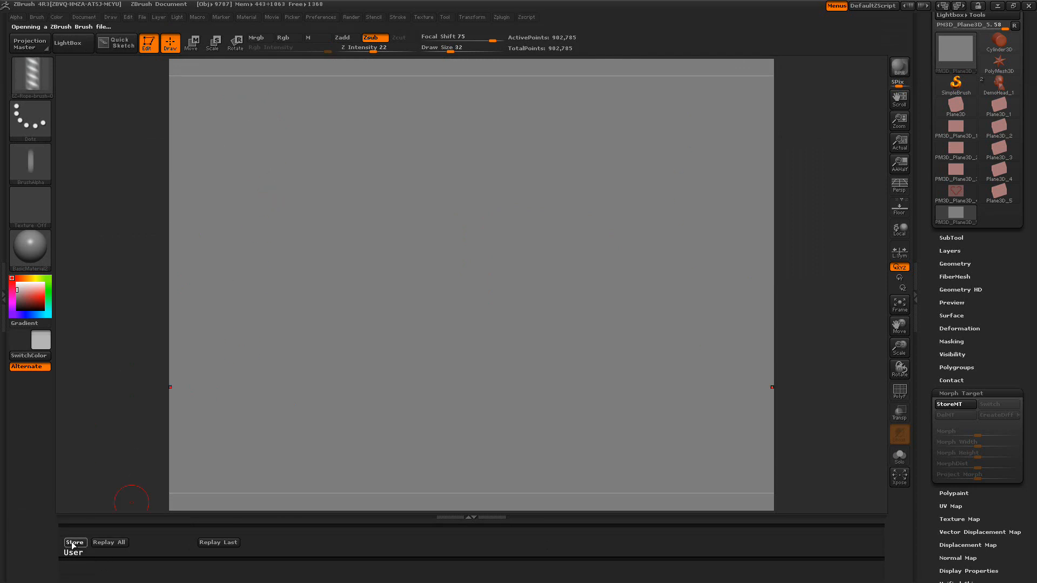
left_click_drag(234, 109, 230, 389)
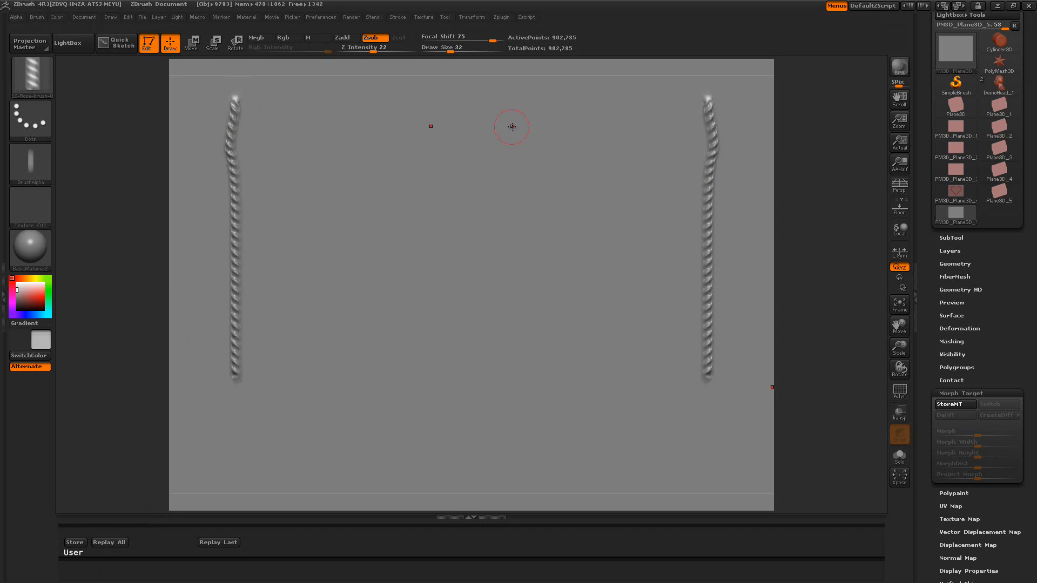
left_click_drag(519, 115, 516, 391)
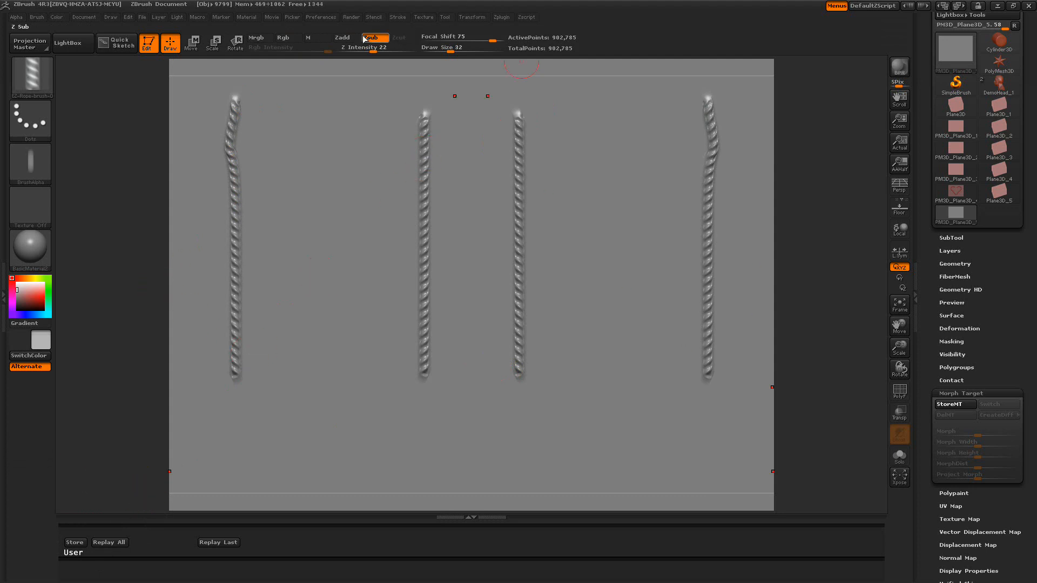
Enable the material channel, apply the ReflectedRed material and replay all strokes
left_click(317, 41)
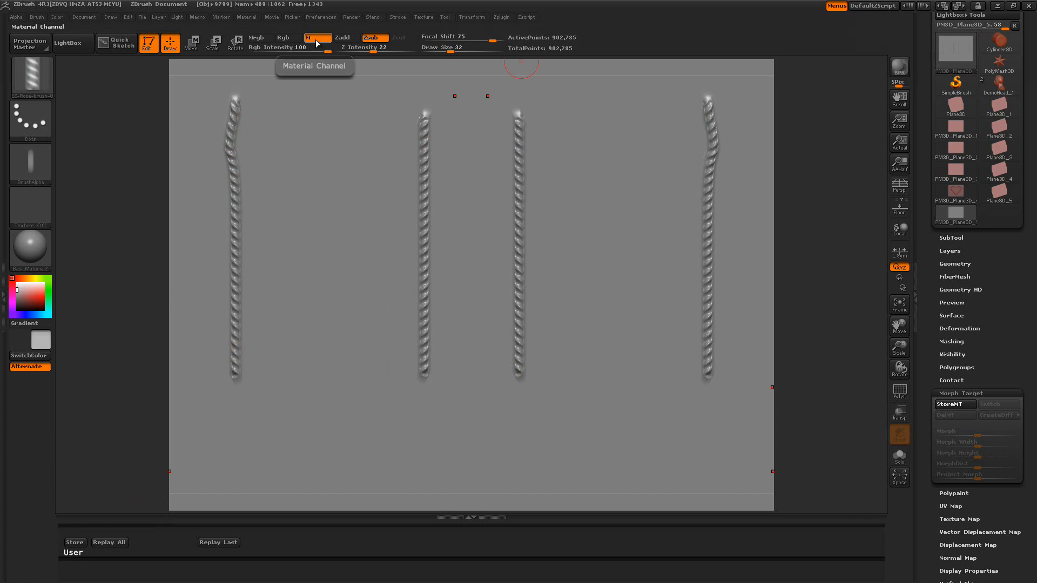
left_click(30, 255)
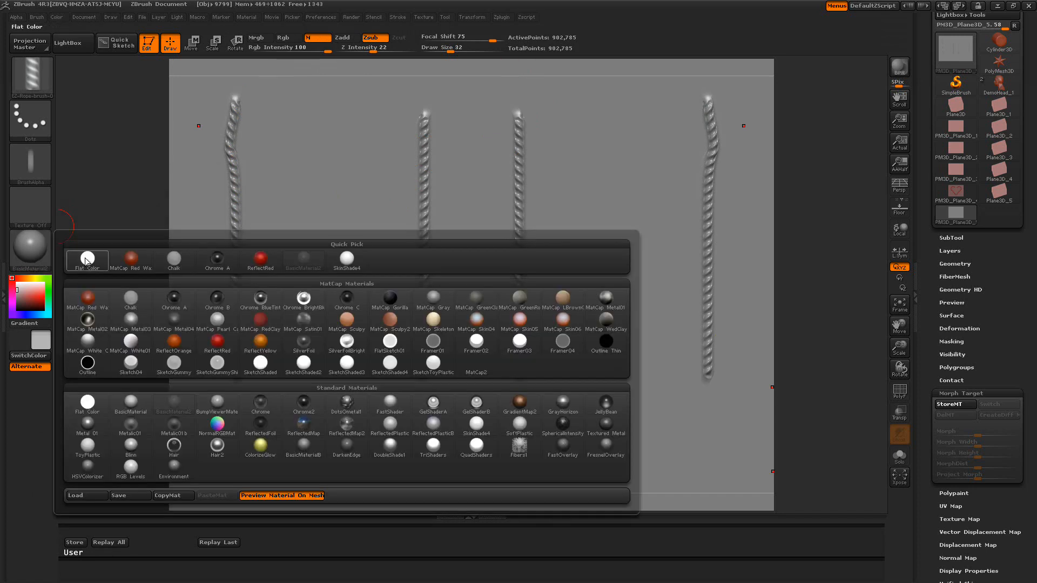
left_click(262, 261)
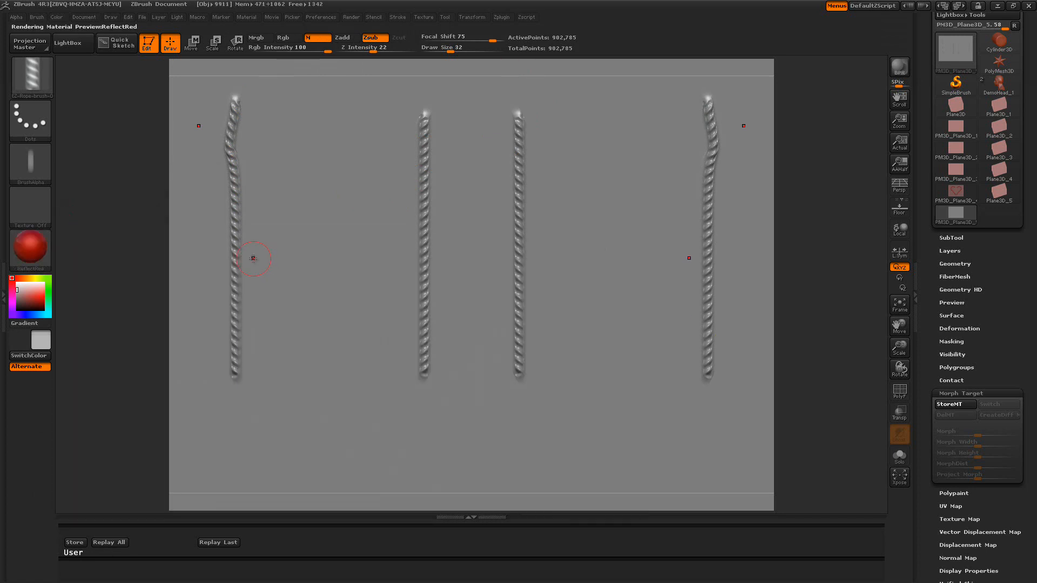
left_click(121, 542)
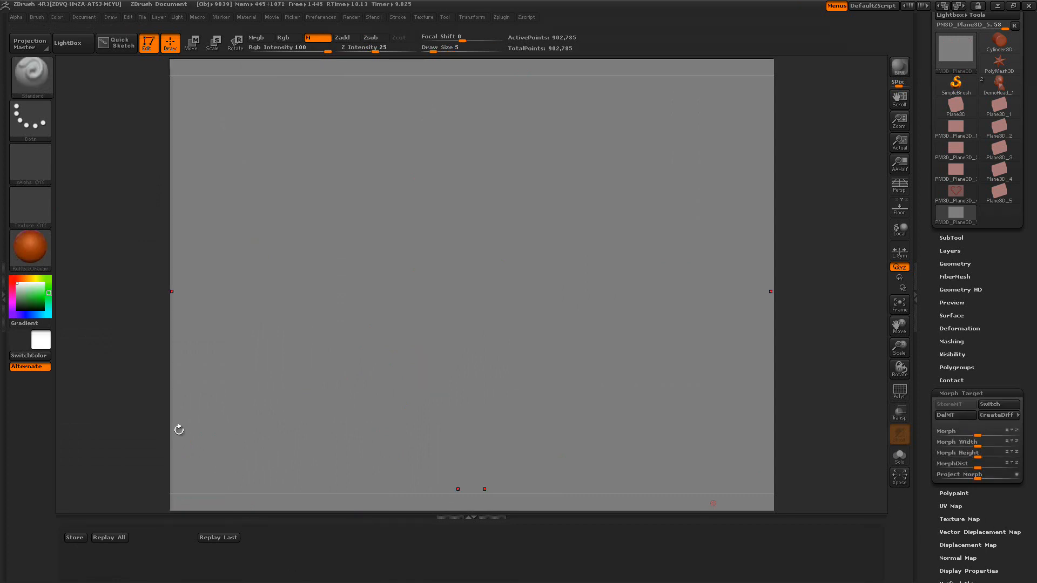
Set the draw size to 19 and store the plane's position
mouse_move(260, 552)
left_mouse_down()
mouse_move(252, 560)
mouse_move(252, 552)
left_mouse_up()
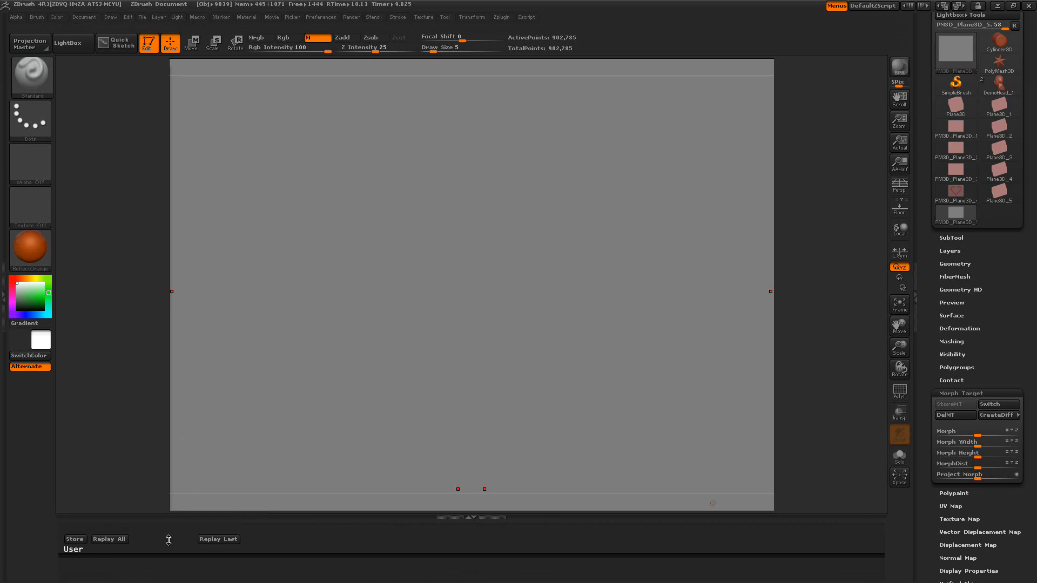
mouse_move(310, 550)
left_mouse_down()
mouse_move(310, 576)
mouse_move(301, 534)
left_mouse_up()
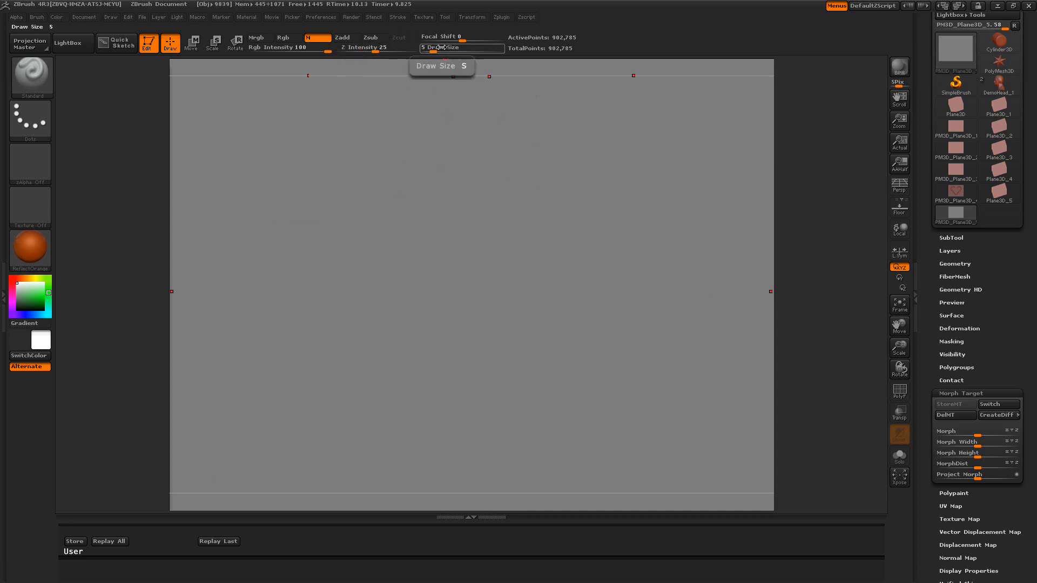
left_click_drag(440, 48, 443, 47)
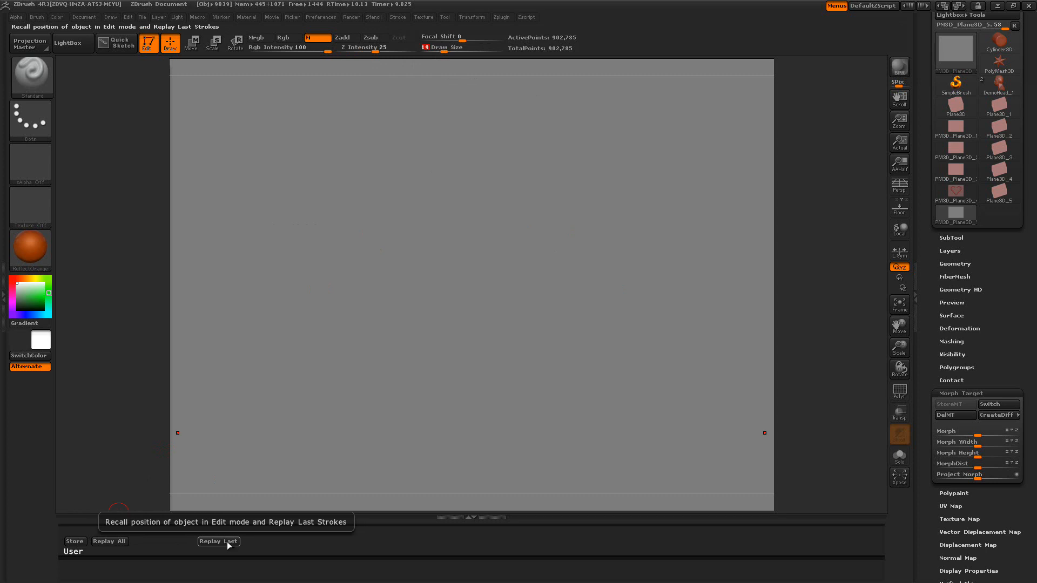
left_click(73, 543)
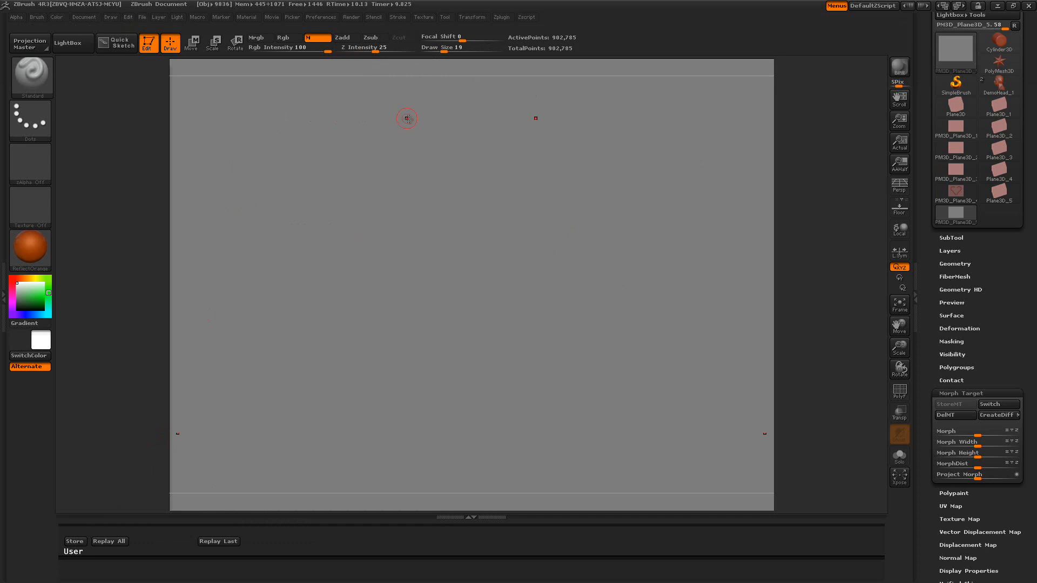
Paint three mirrored curved strokes forming a looping pattern across the plane
mouse_move(440, 128)
left_mouse_down()
mouse_move(398, 123)
mouse_move(330, 175)
mouse_move(370, 303)
left_mouse_up()
mouse_move(346, 200)
left_mouse_down()
mouse_move(371, 201)
mouse_move(462, 305)
mouse_move(397, 383)
mouse_move(347, 390)
left_mouse_up()
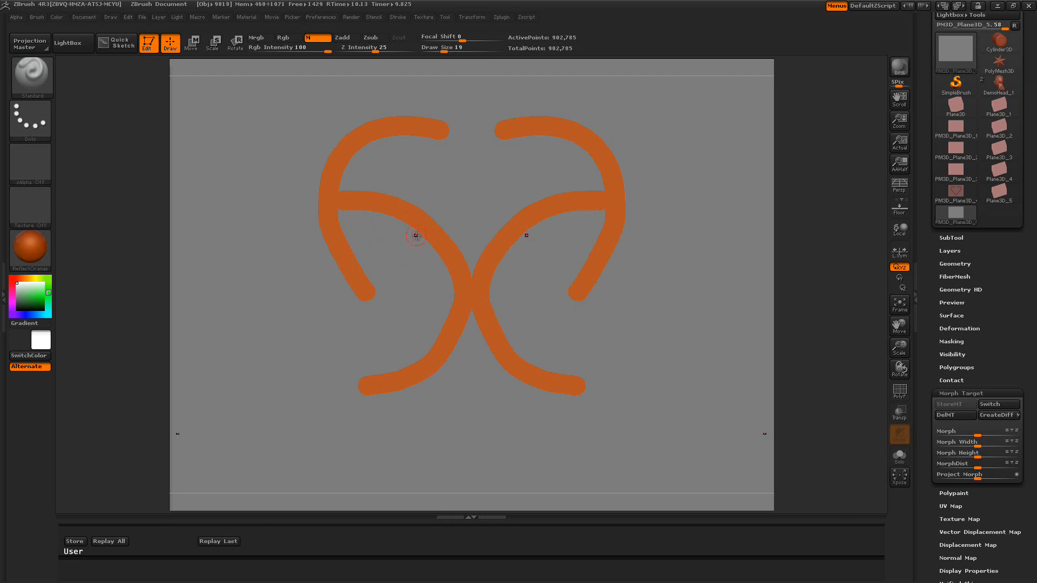
mouse_move(346, 143)
left_mouse_down()
mouse_move(296, 131)
mouse_move(212, 193)
left_mouse_up()
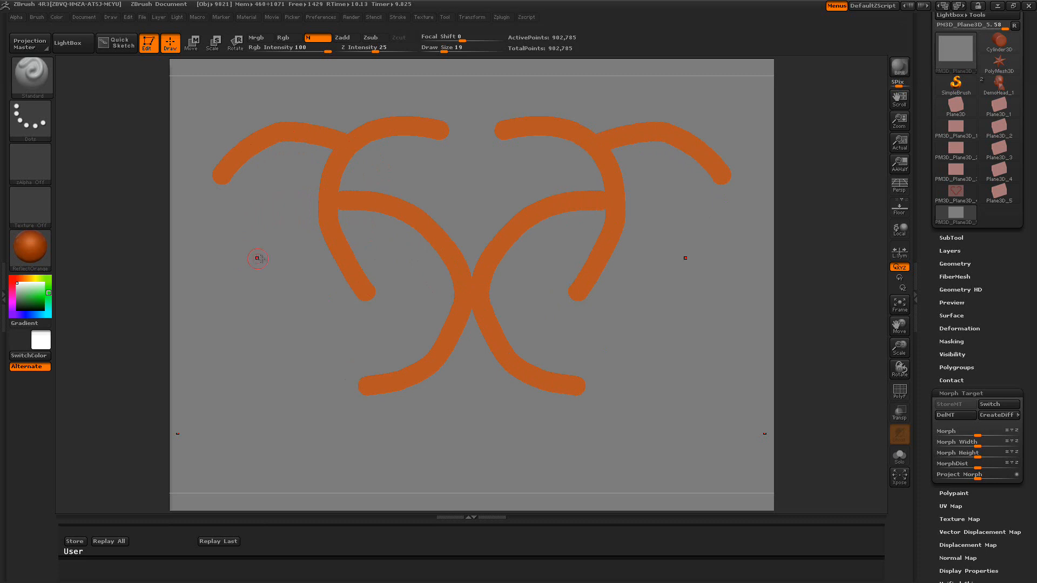
Switch the material to ReflectedRed, set the draw size to 9 and replay all strokes
left_click(35, 246)
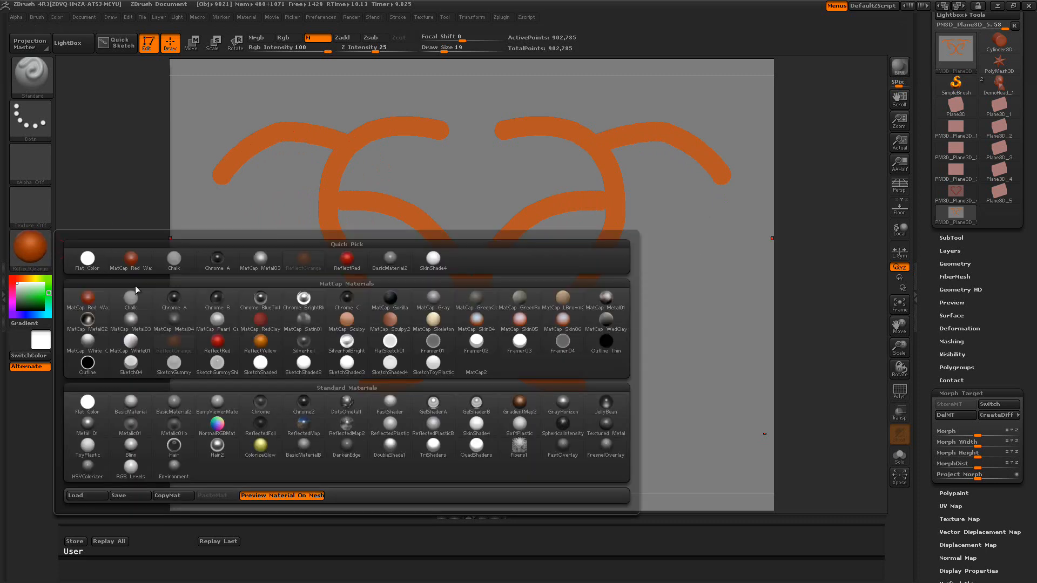
left_click(219, 344)
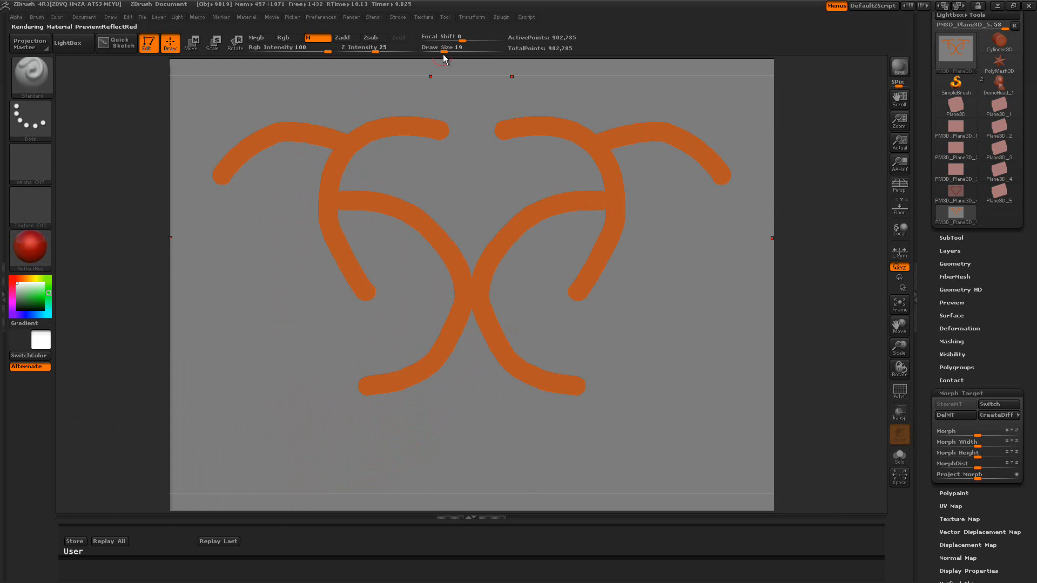
left_click_drag(444, 50, 437, 52)
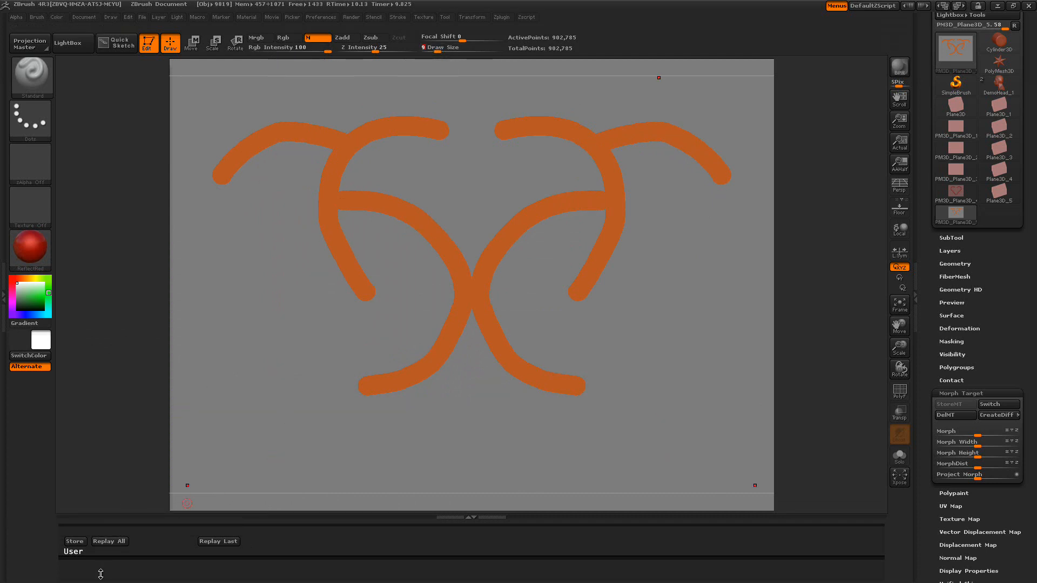
left_click(106, 542)
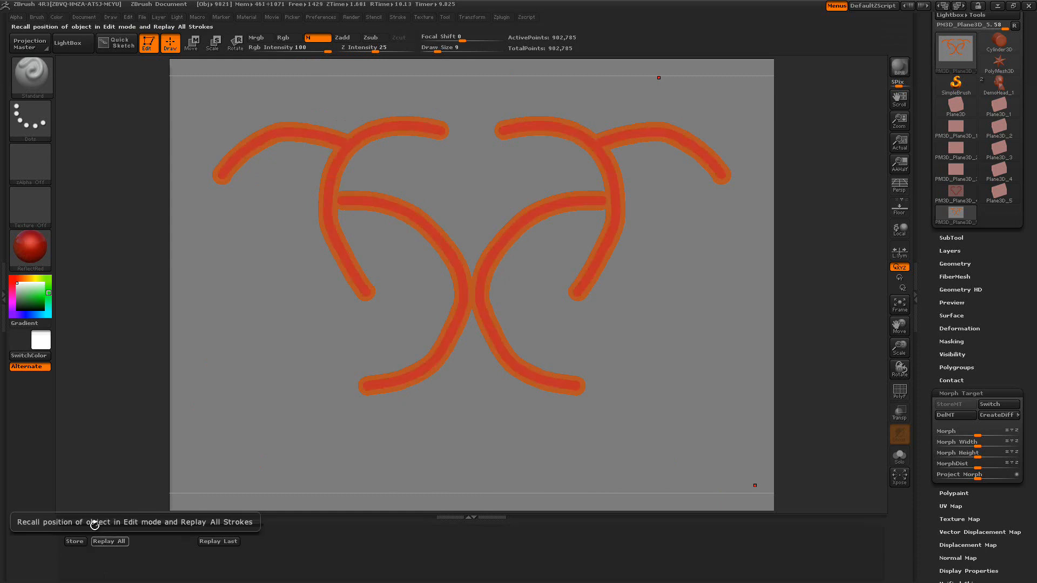
Apply the MatCap Metal01 material and set the draw size to 50
left_click(28, 243)
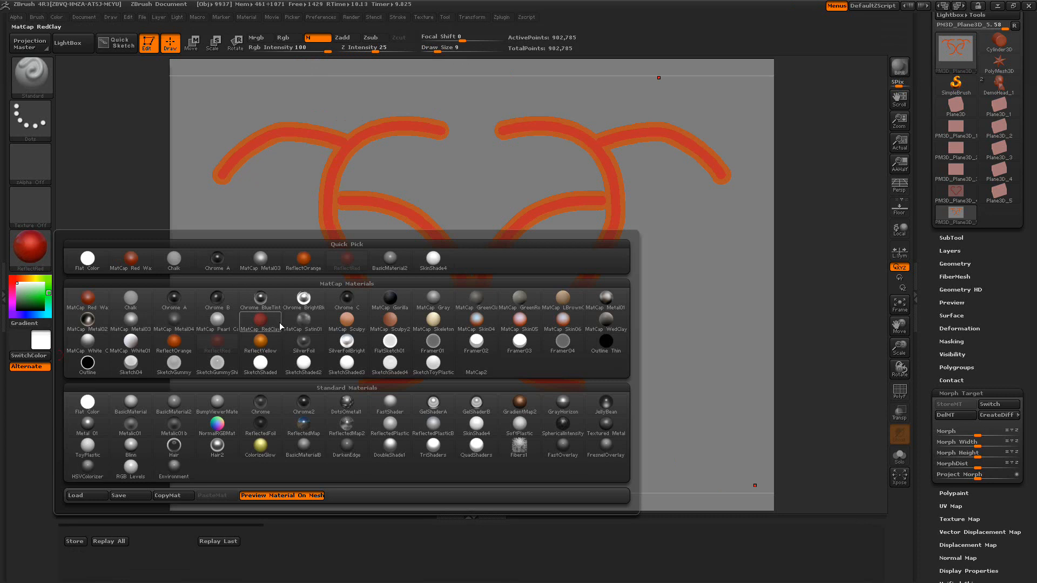
mouse_move(303, 346)
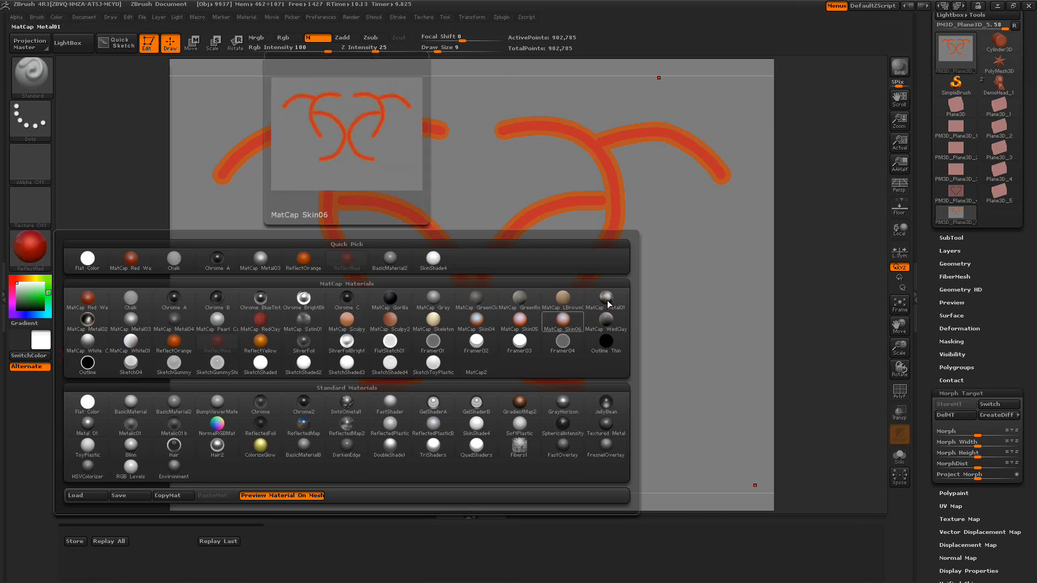
left_click_drag(438, 49, 431, 48)
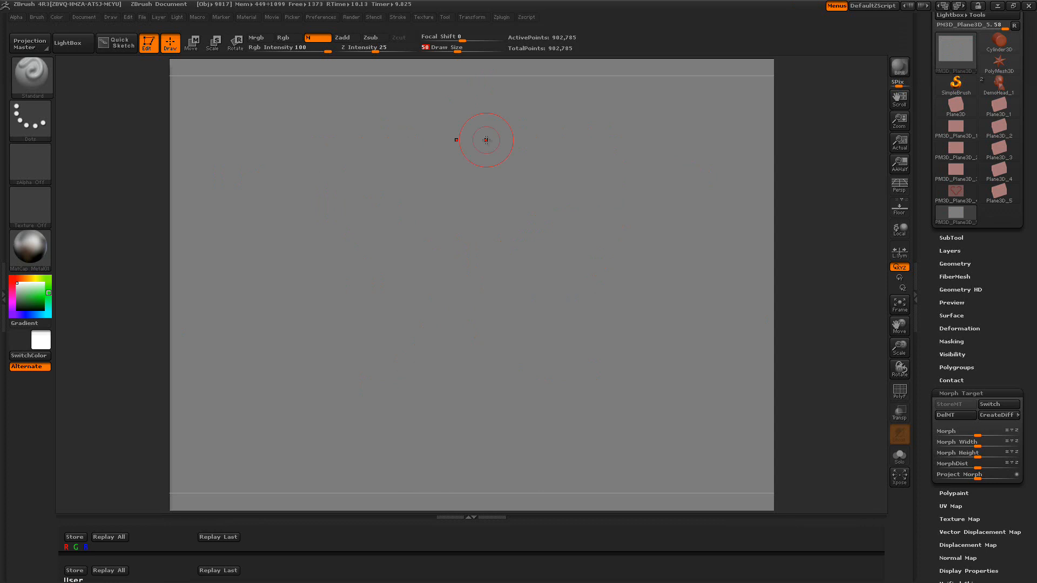
key("Return")
Load the first EZ-Rope brush and sculpt a horizontal rope stroke along the plane's upper edge
left_click(67, 43)
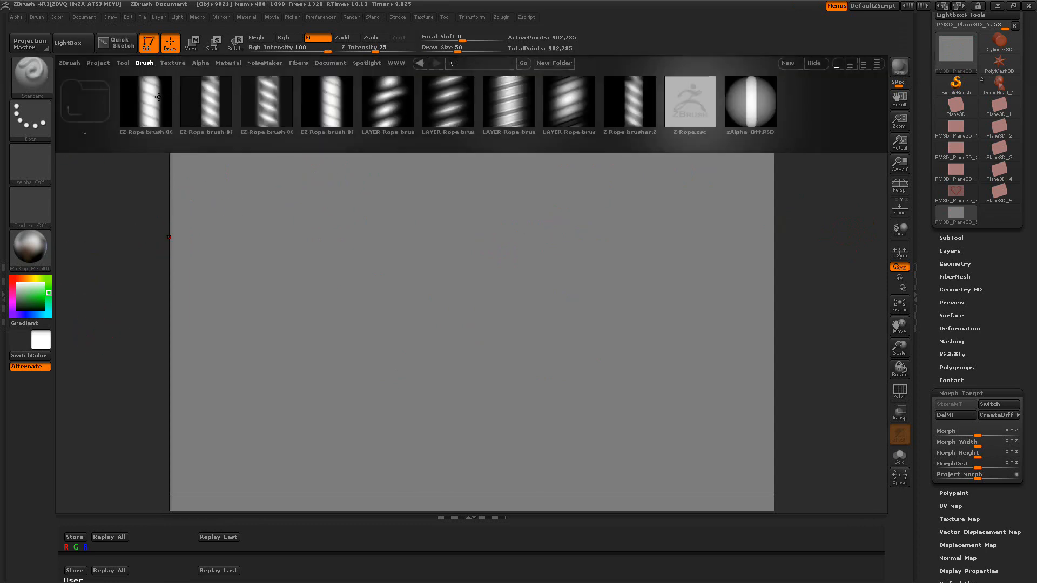
double_click(162, 97)
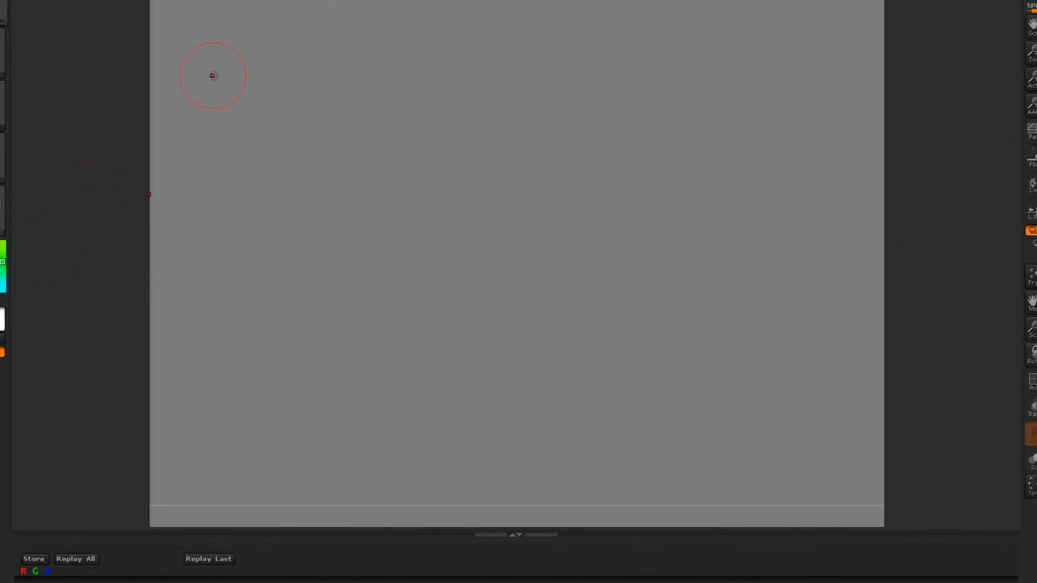
left_click_drag(214, 82, 911, 52)
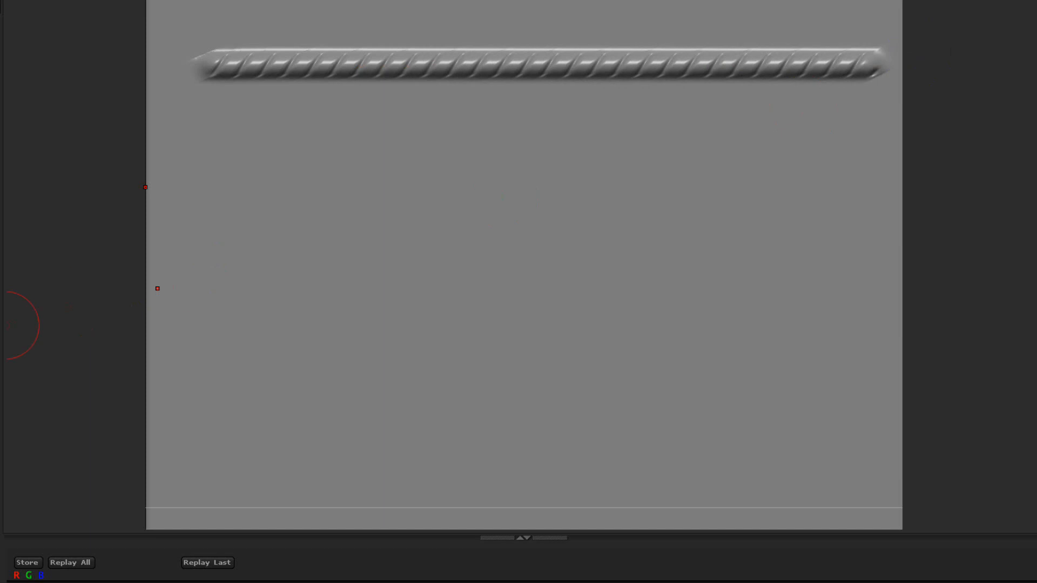
Replay the last stroke to repaint the top rope in green
left_click(194, 563)
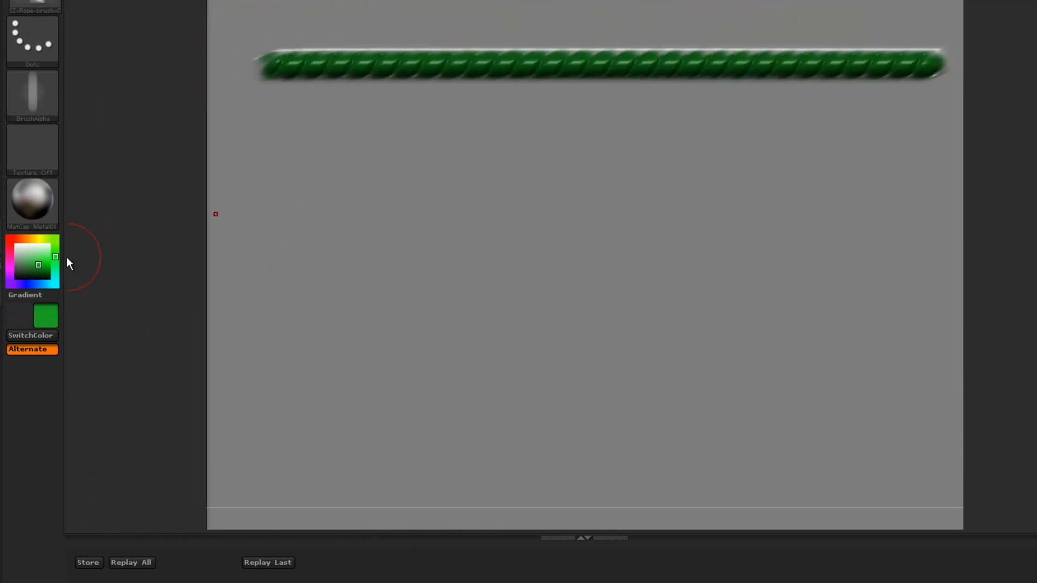
Switch to the red color, sculpt a second horizontal rope below the first, and replay it to paint it red
key("v")
left_click_drag(275, 162, 899, 158)
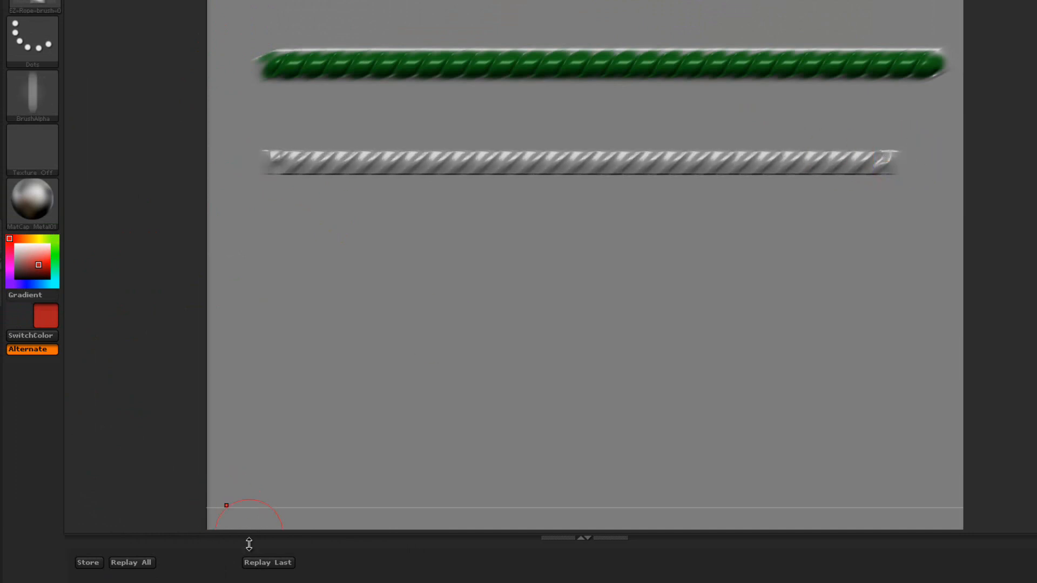
left_click(261, 562)
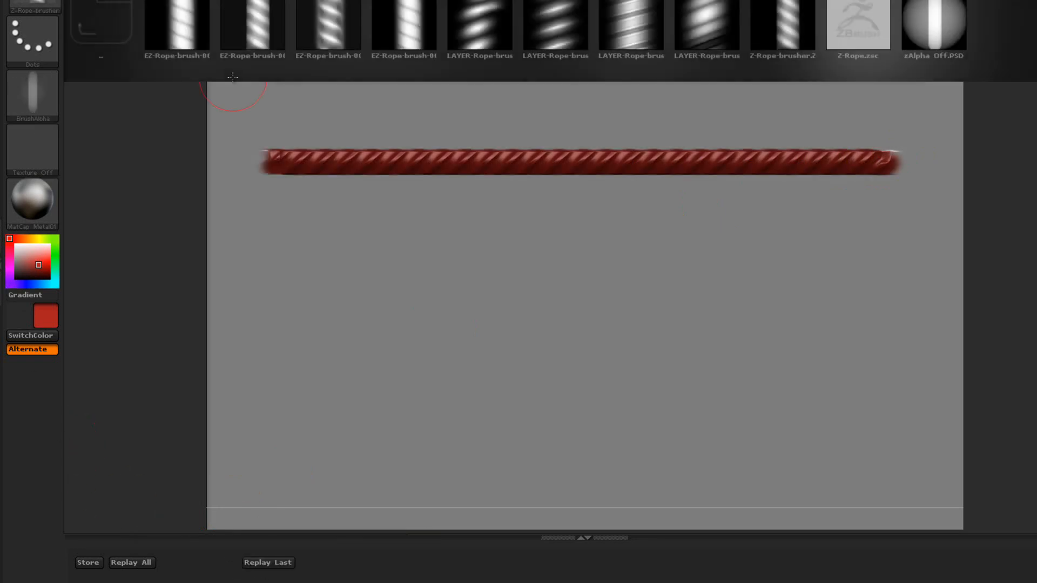
Load the third EZ-Rope brush and sculpt a horizontal rope across the middle of the plane
double_click(328, 24)
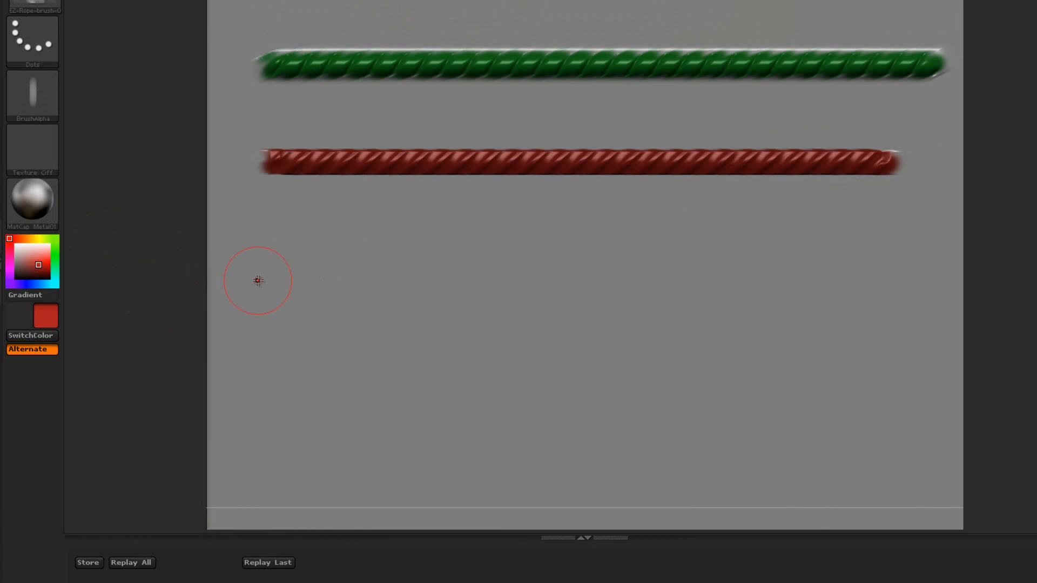
left_click_drag(271, 274, 924, 272)
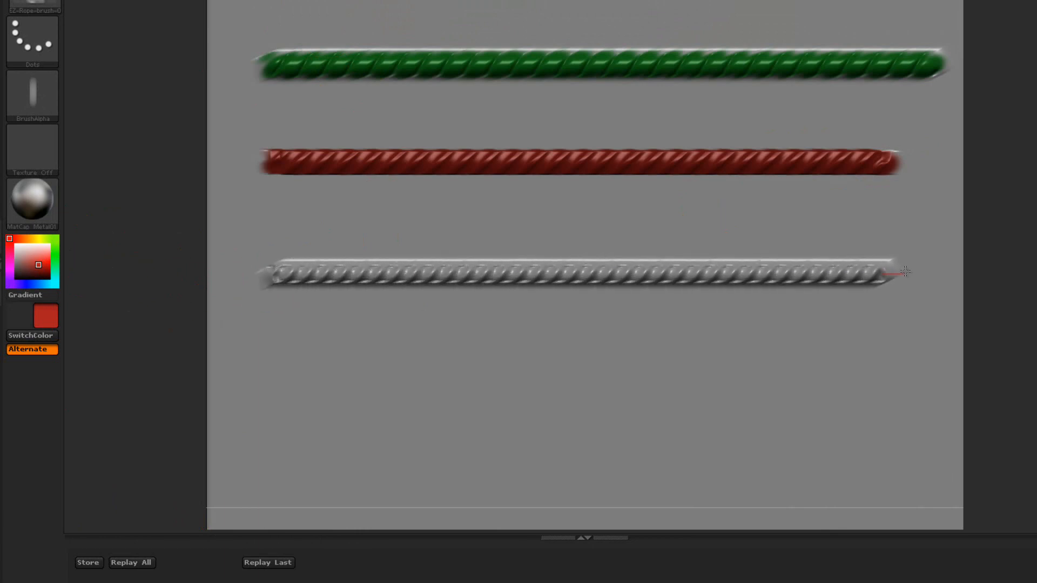
Pick a yellow color and replay the last stroke to paint the third rope yellow
left_click(38, 238)
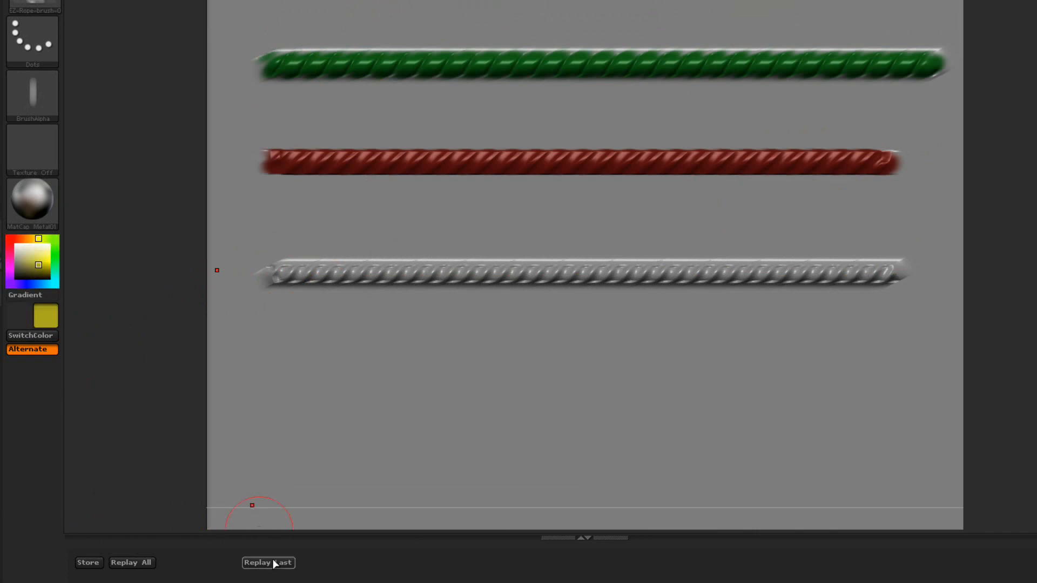
left_click_drag(366, 564, 366, 582)
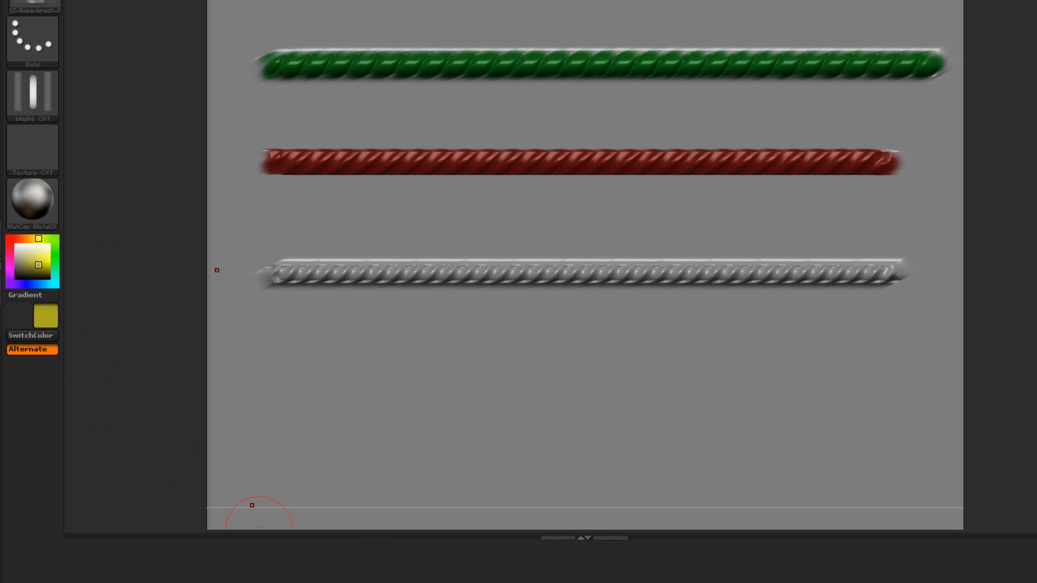
left_click(366, 582)
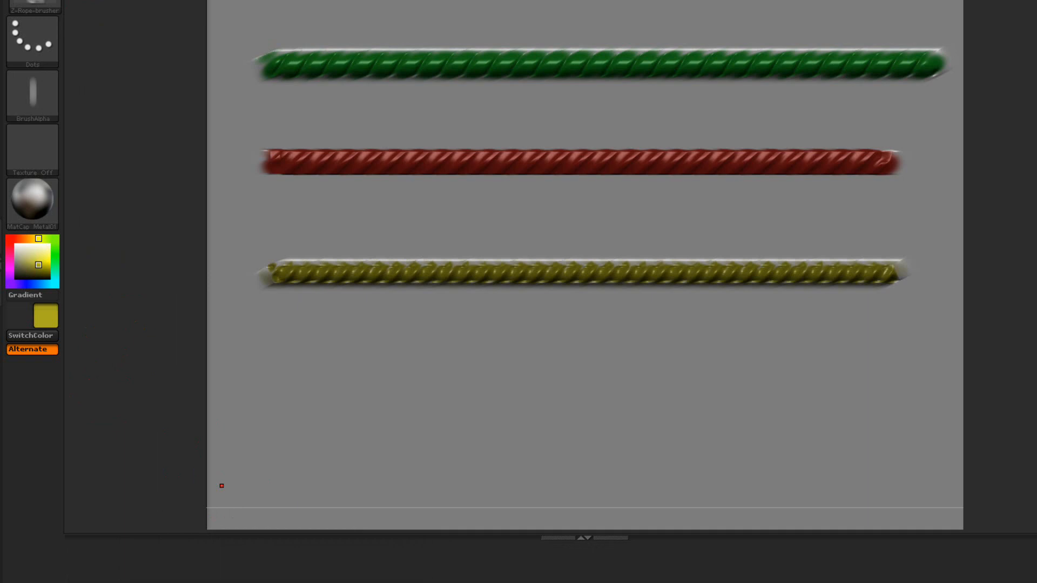
Load the fourth EZ-Rope brush and sculpt a horizontal rope near the plane's lower part
double_click(407, 11)
left_click_drag(270, 417, 911, 409)
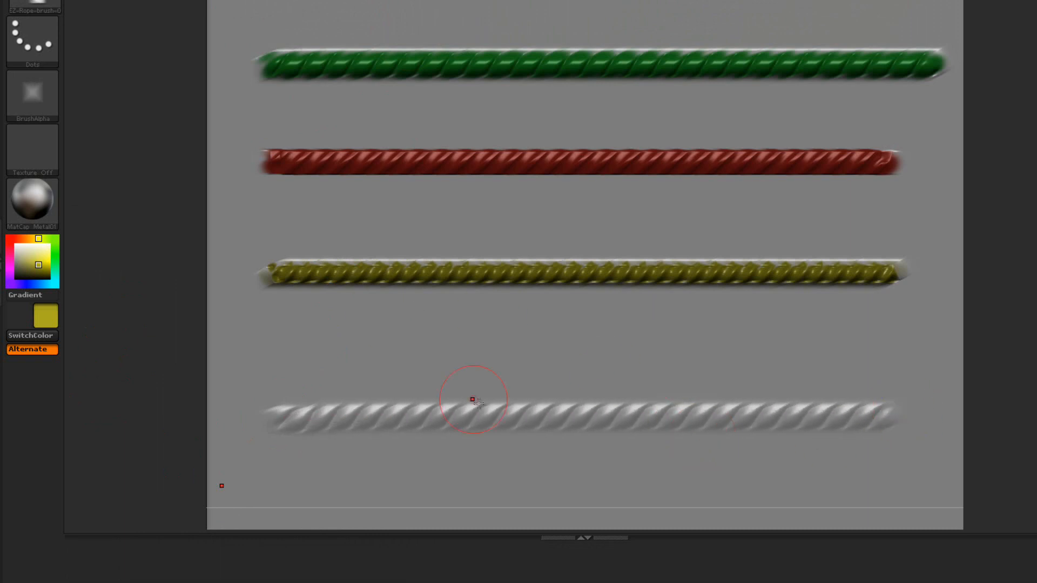